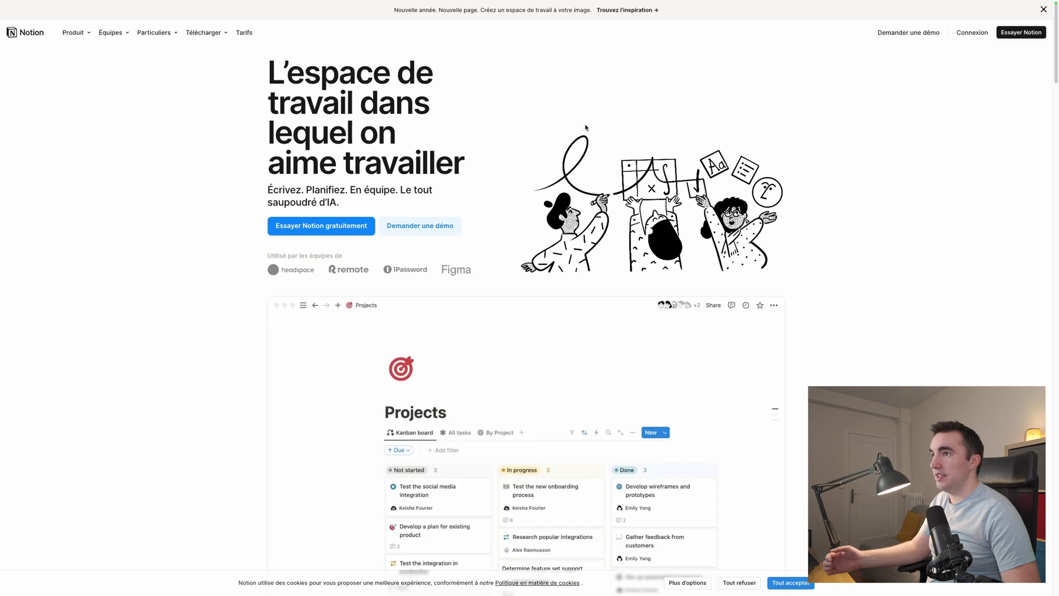
Start a new Notion account with your e-mail address and submit the pasted verification code.
left_click(1011, 34)
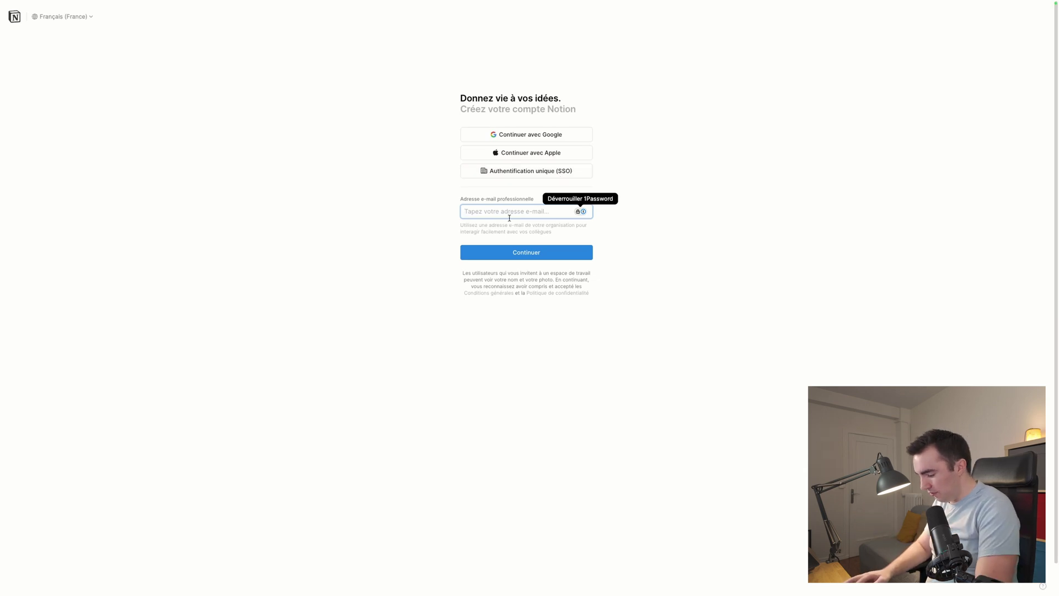
left_click(538, 255)
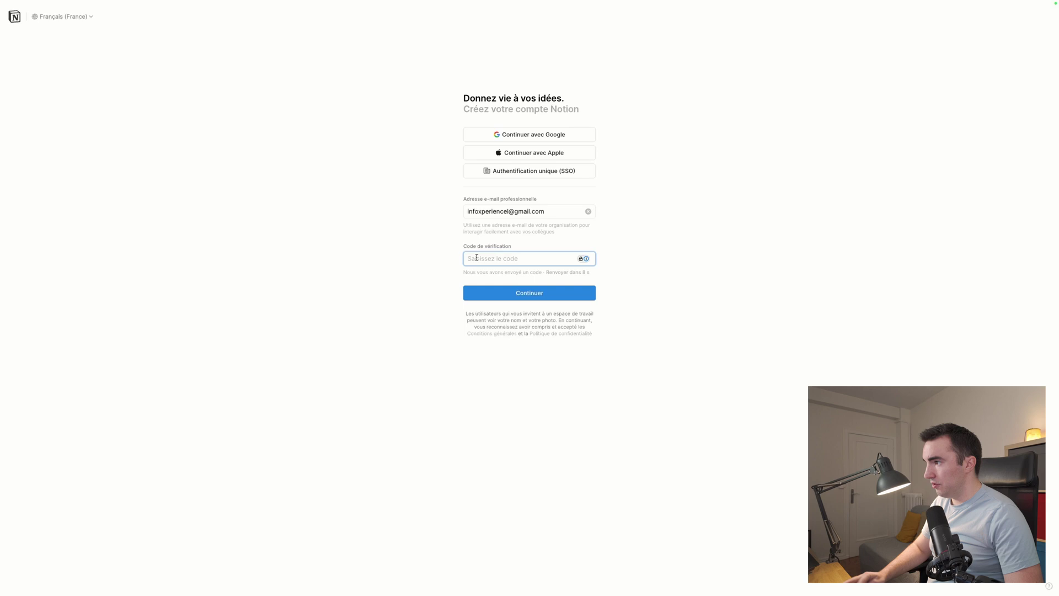
left_click(506, 299)
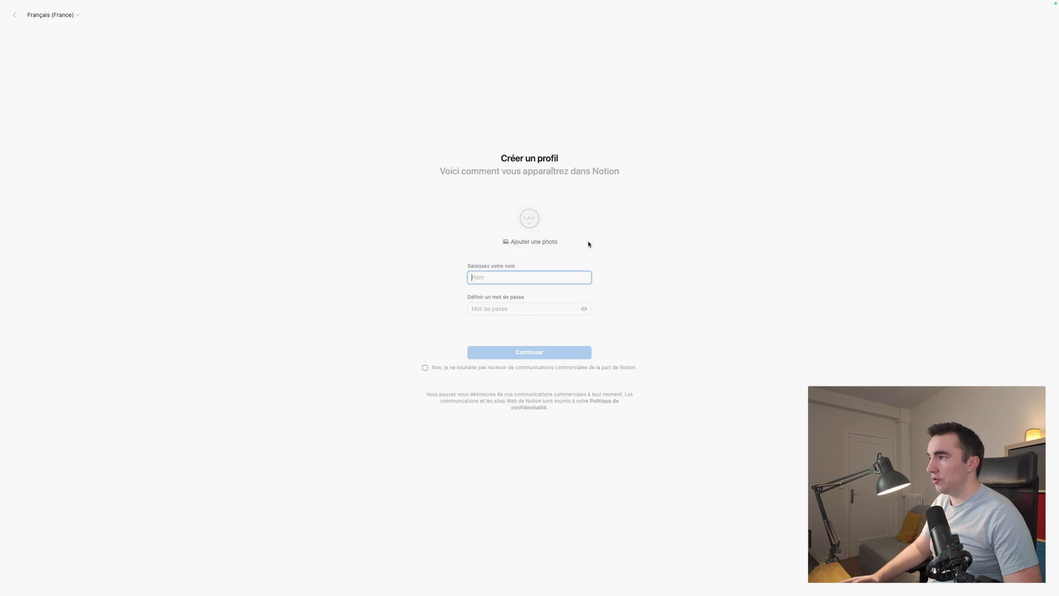
Enter your profile name, then choose 'Pour le travail' and 'Seul·e' as usage.
type("Xav")
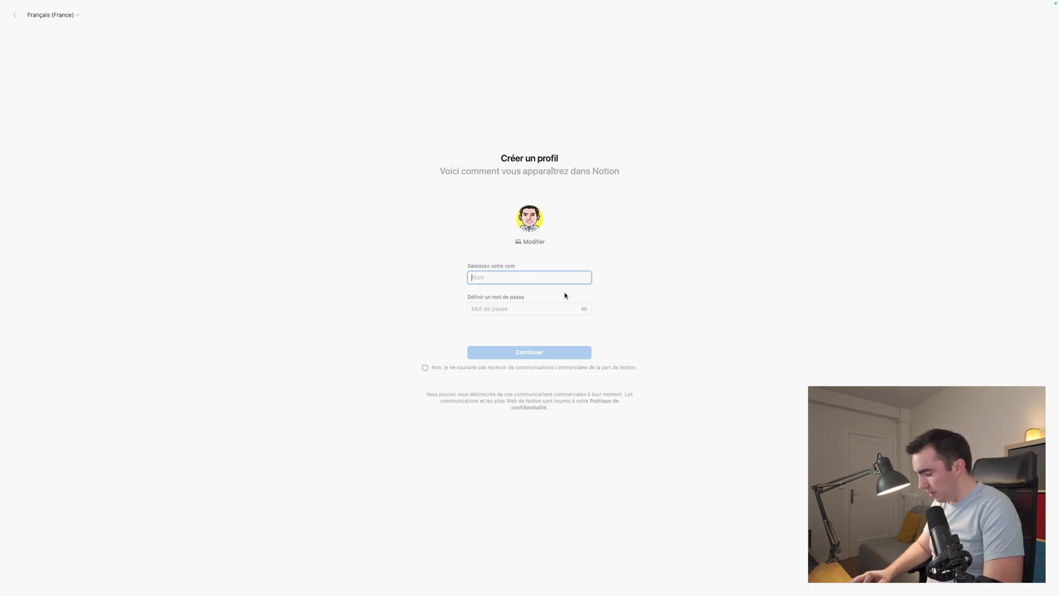
type("ier")
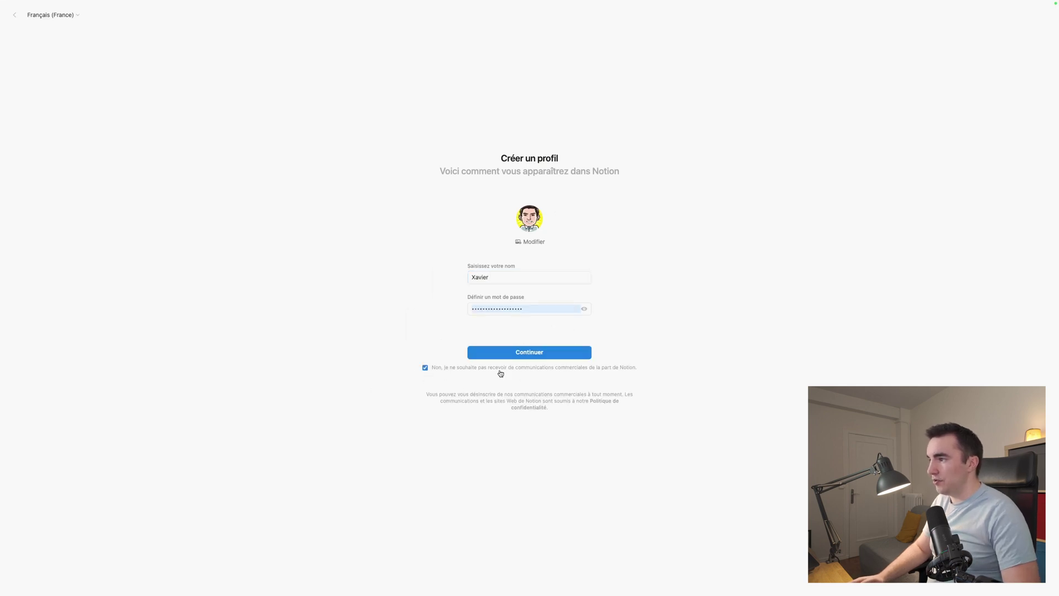
left_click(534, 353)
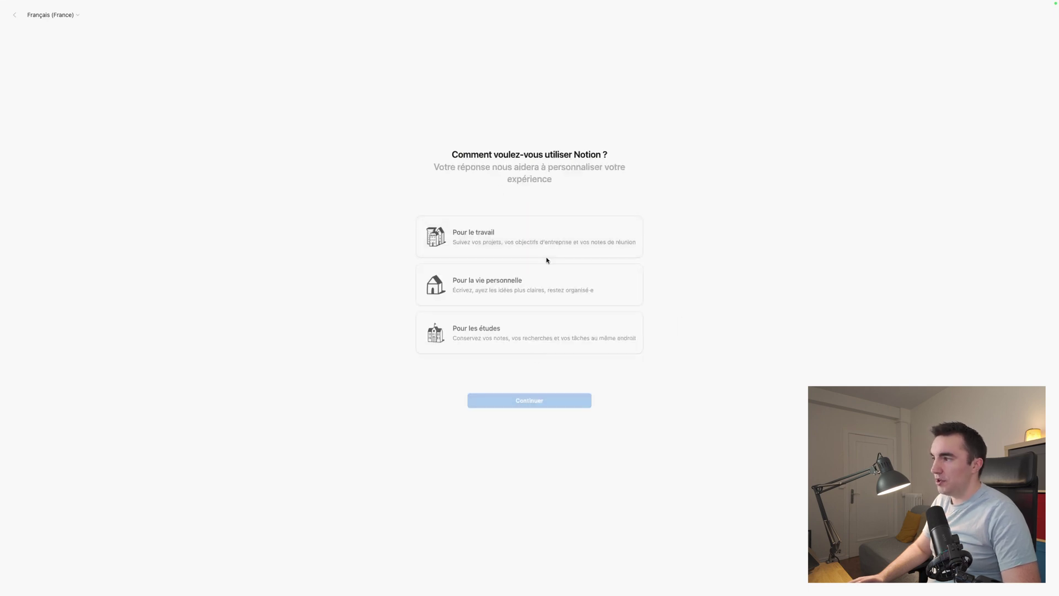
left_click(510, 244)
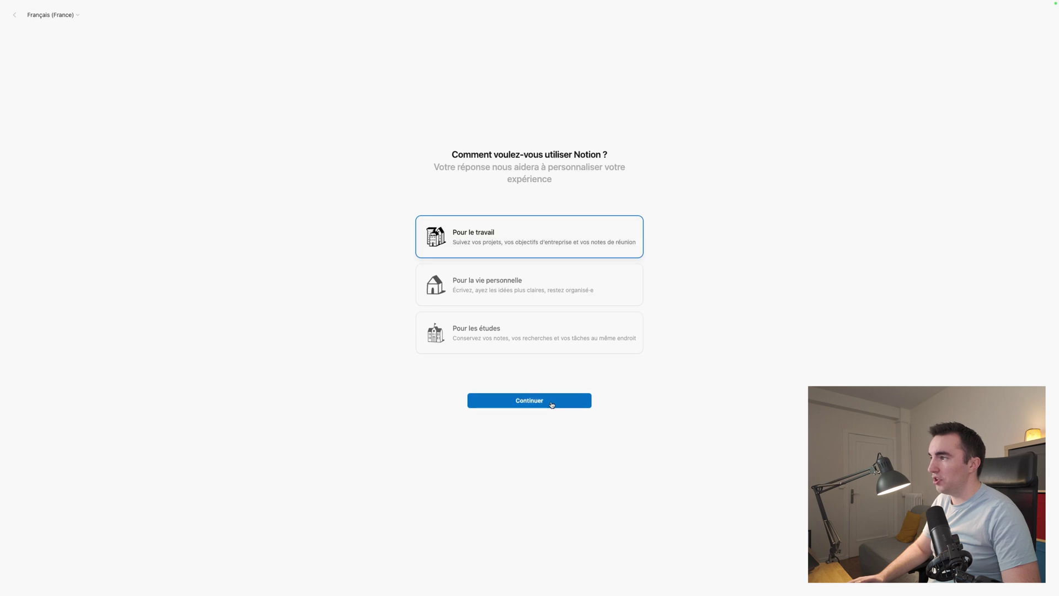
left_click(551, 403)
left_click(559, 279)
left_click(561, 383)
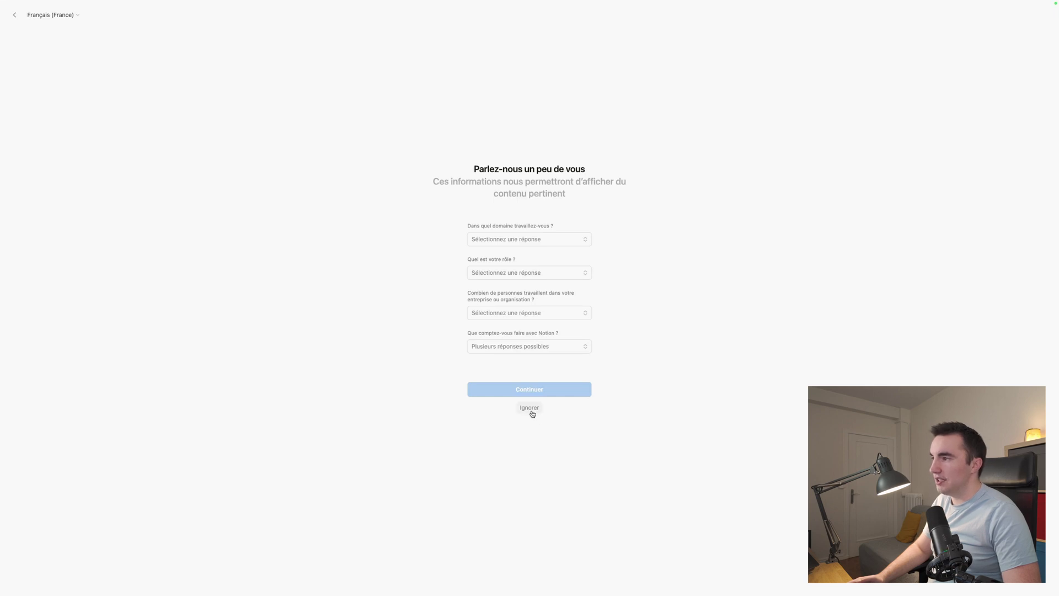
Skip the questionnaire; name the workspace 'Impression 3D' with the keycap 3 emoji icon.
left_click(529, 408)
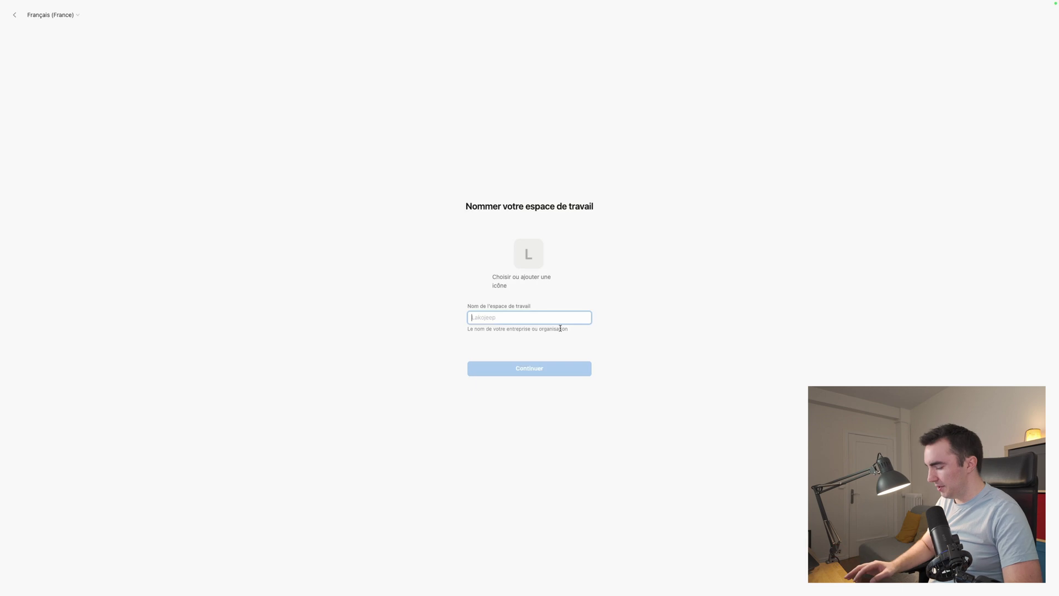
type("Impression")
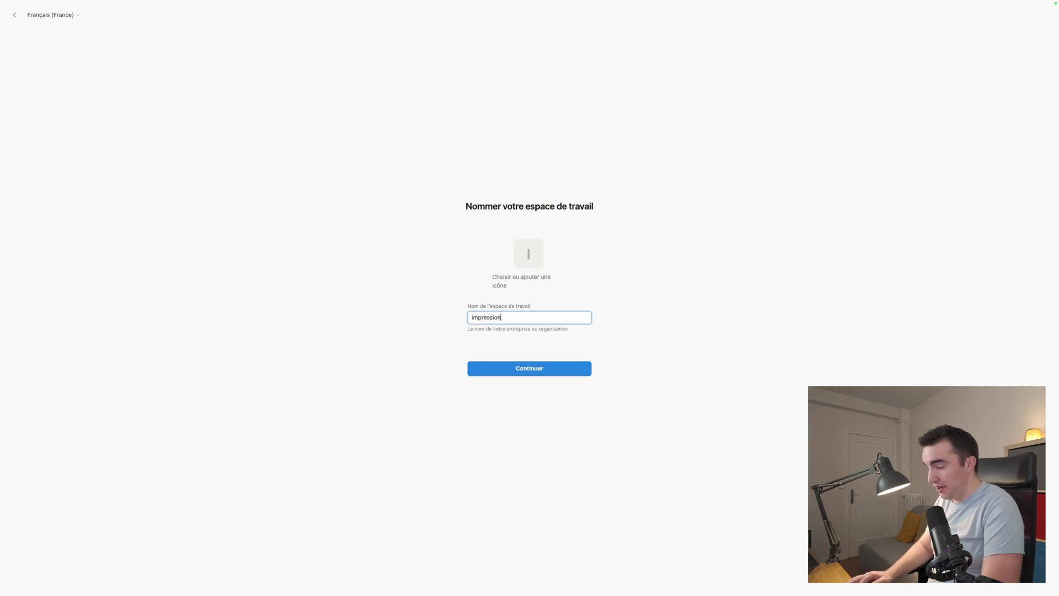
type(" 3D")
left_click(528, 253)
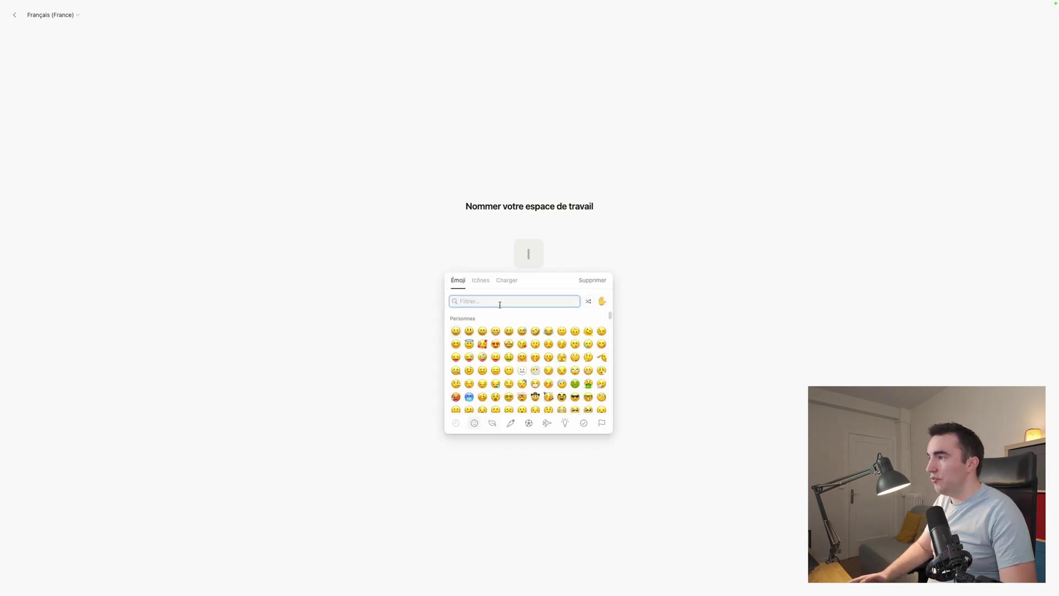
type("3")
left_click(482, 320)
left_click(567, 371)
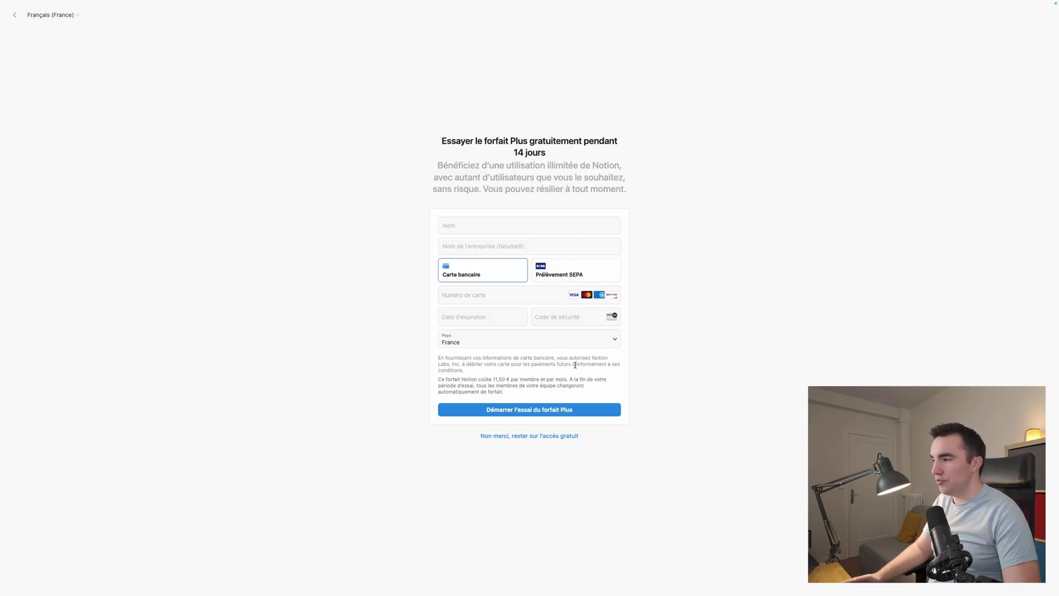
Choose 'Non merci, rester sur l'accès gratuit' to decline the Plus trial.
left_click(519, 440)
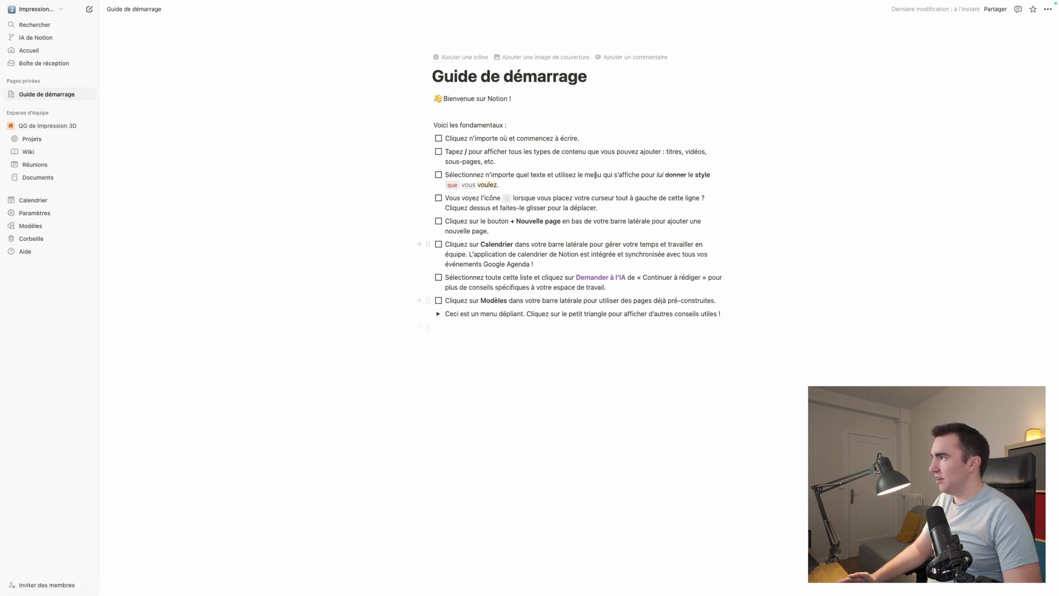
Move 'Guide de démarrage' to the trash and confirm archiving the 'QG de Impression 3D' team space.
left_click(82, 96)
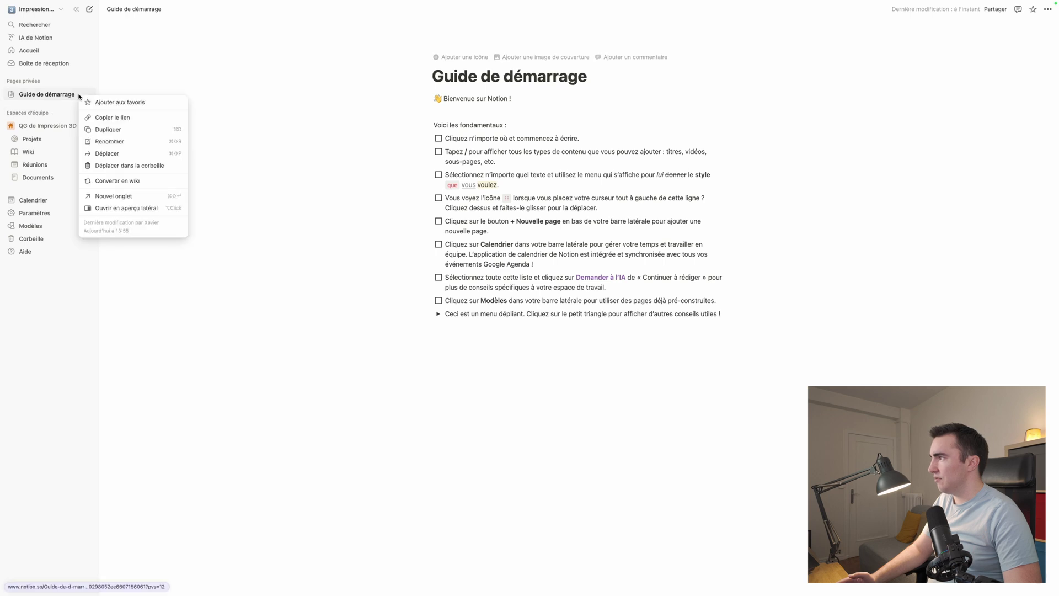
left_click(120, 167)
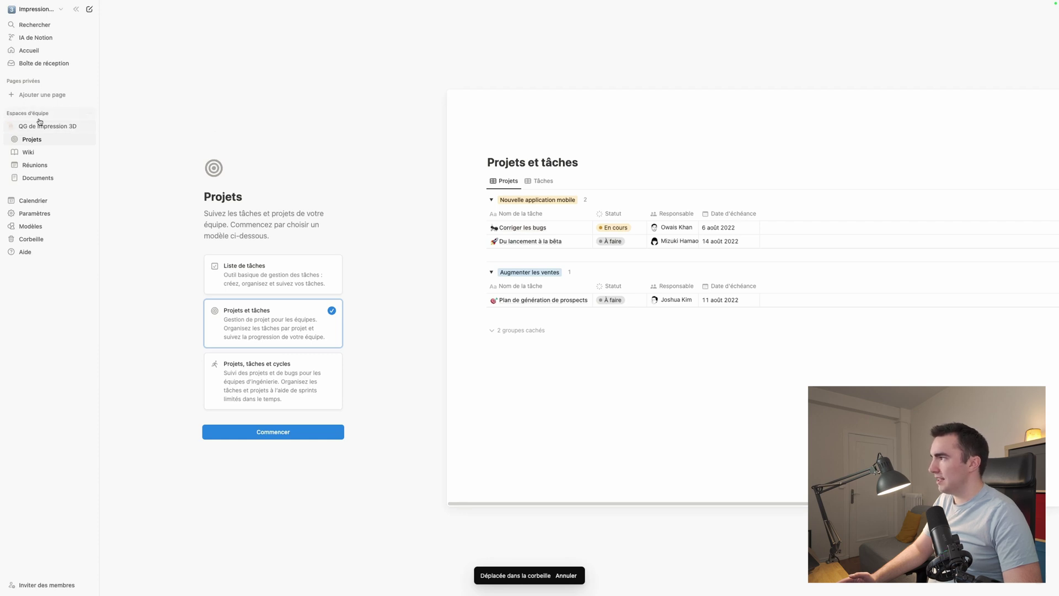
left_click(79, 127)
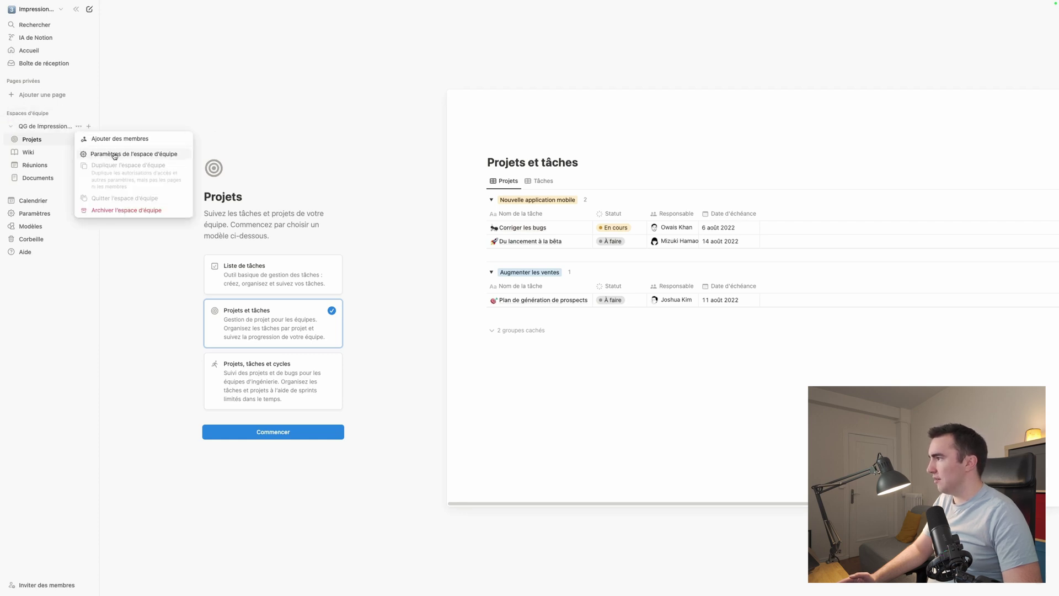
left_click(126, 211)
left_click(527, 343)
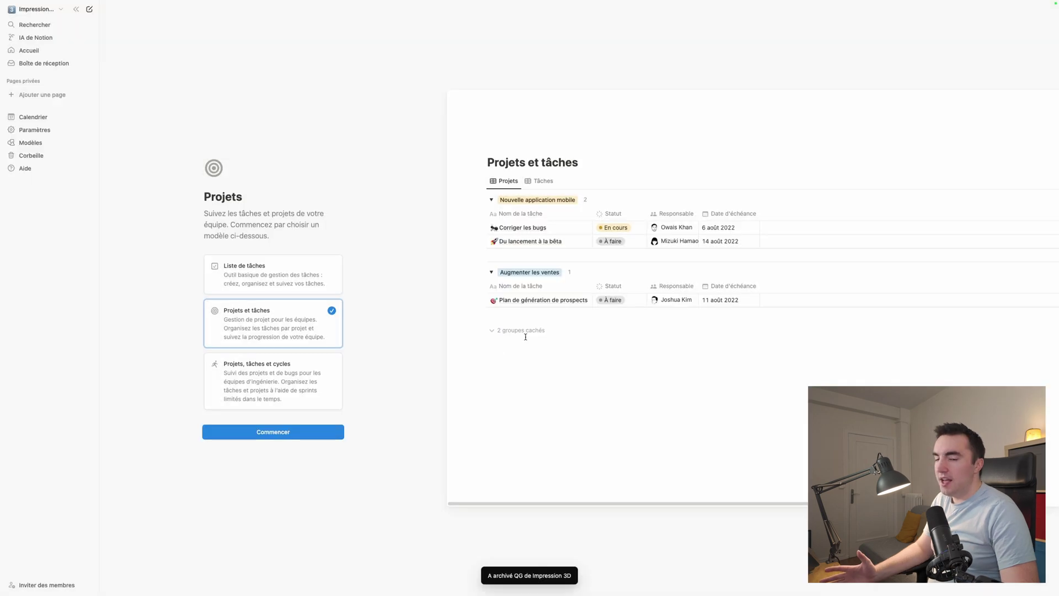
mouse_move(1, 177)
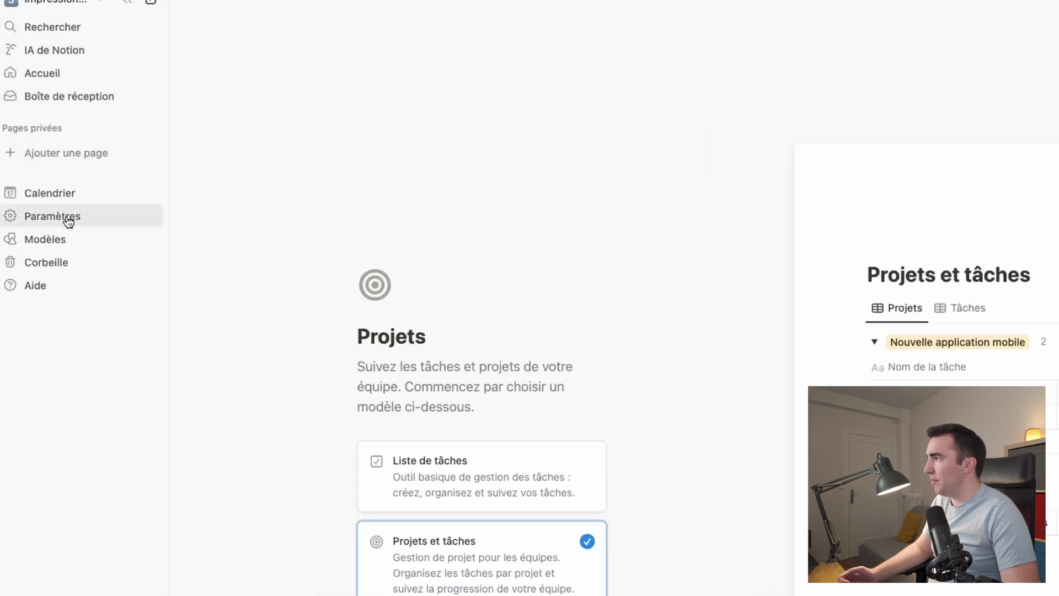
left_click(68, 218)
scroll(553, 416, "down", 1)
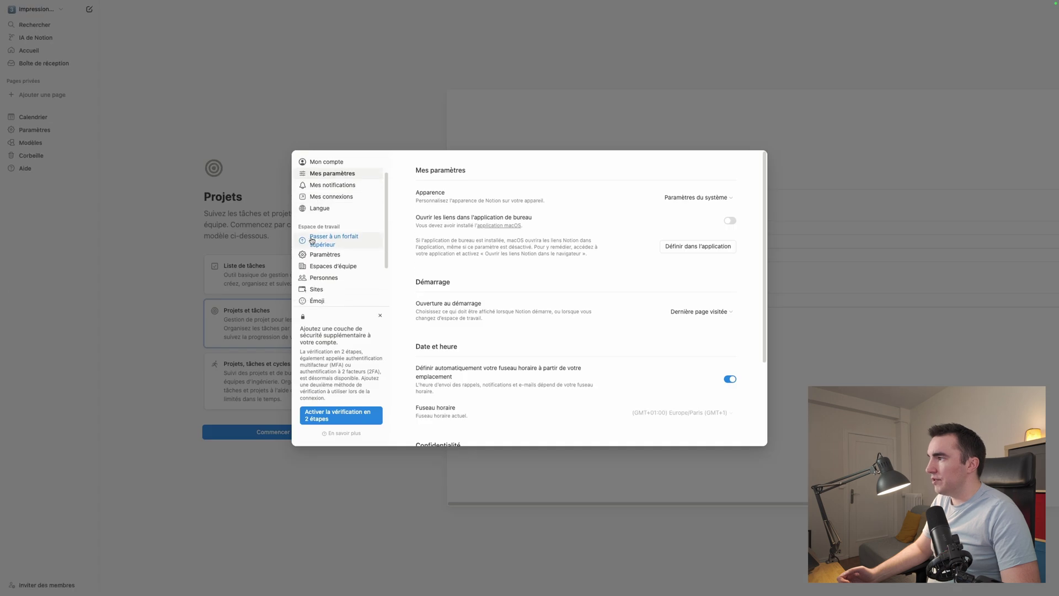
left_click(325, 267)
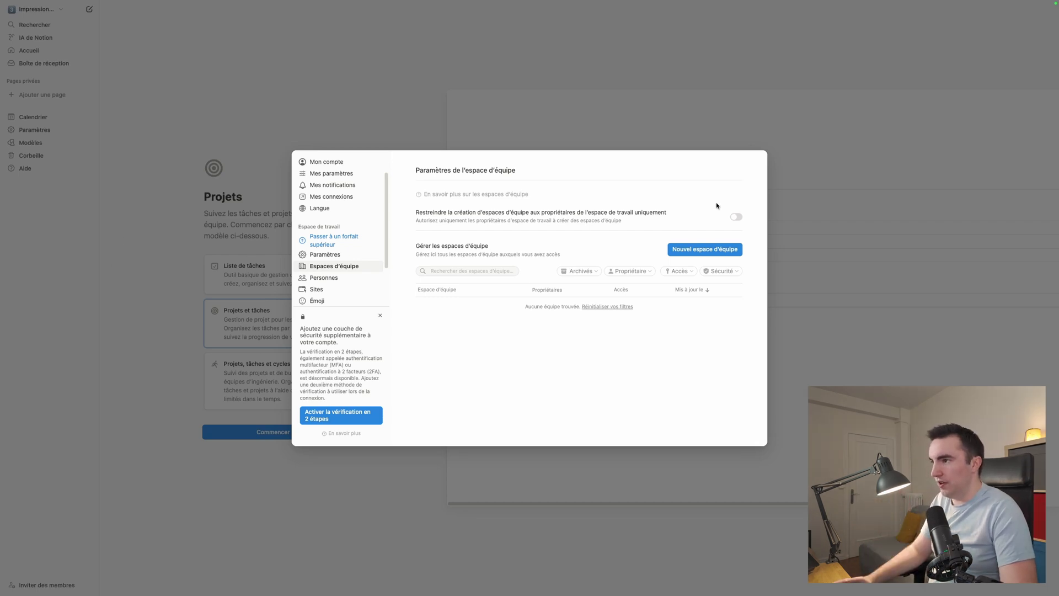
left_click(179, 156)
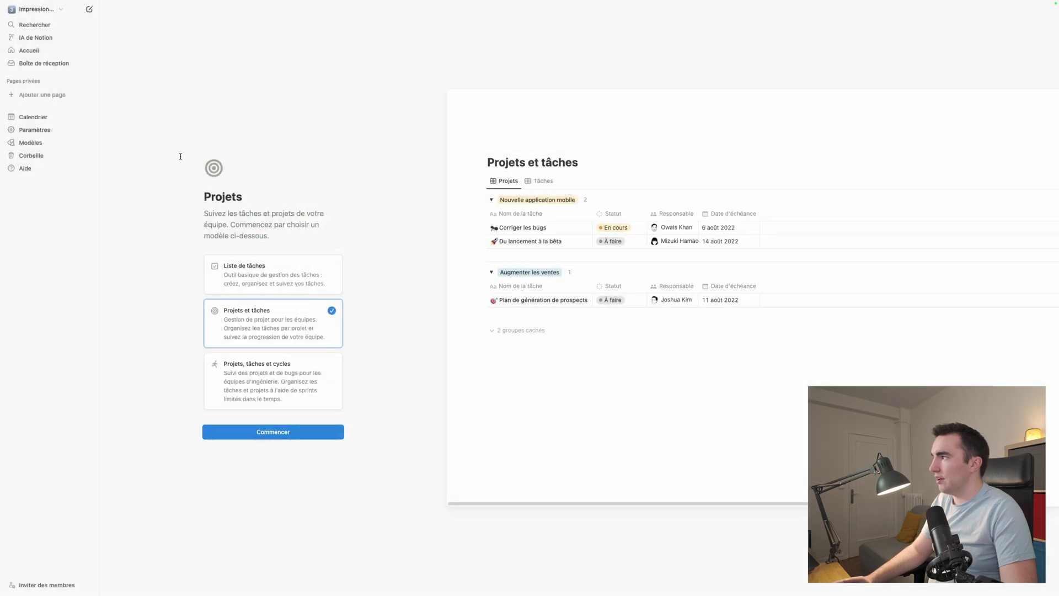
Create private page 'Gestion de mes idées d'impression 3D' with a lightbulb icon found by searching 'idée'.
left_click(38, 95)
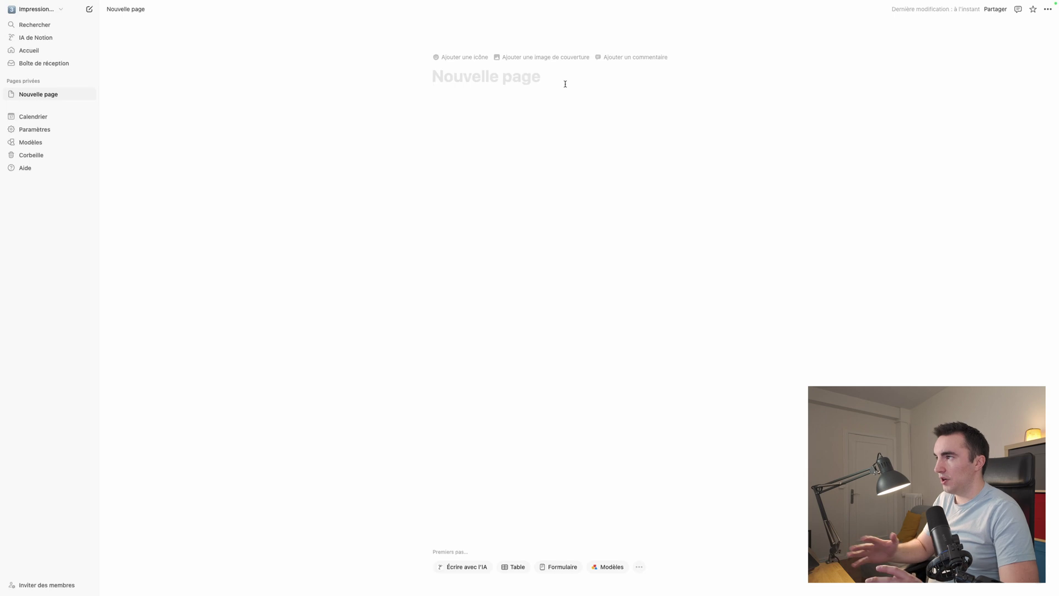
type("Gestion de mes idées d’impression 3D")
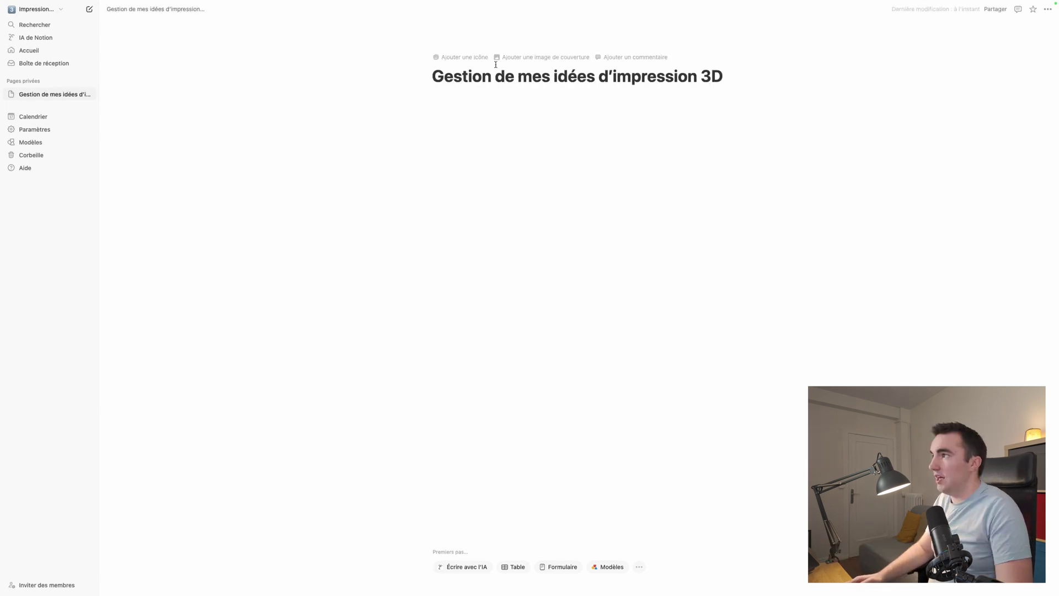
left_click(457, 57)
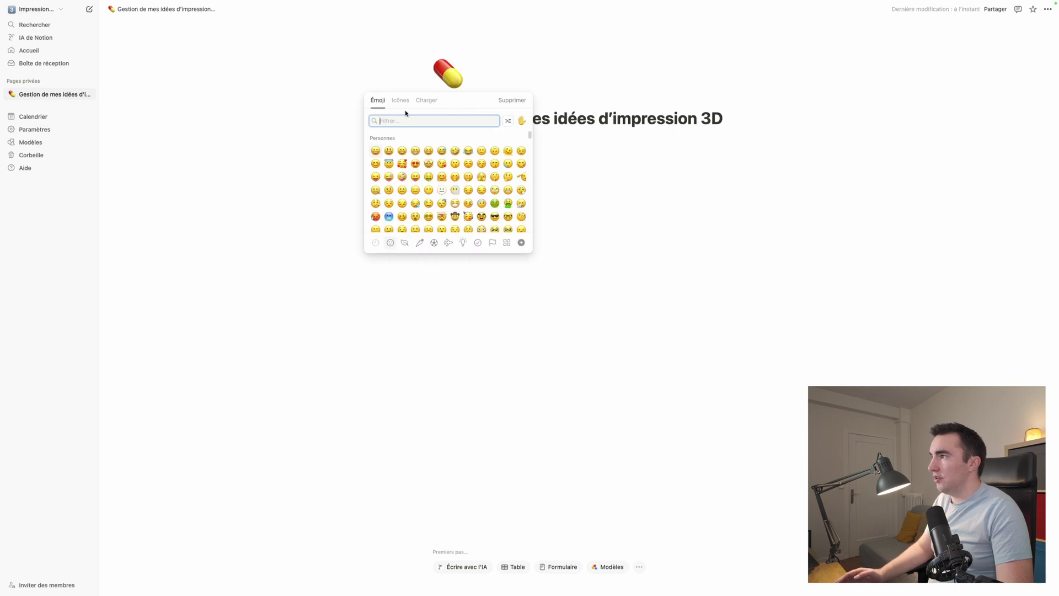
type("idée")
left_click(462, 144)
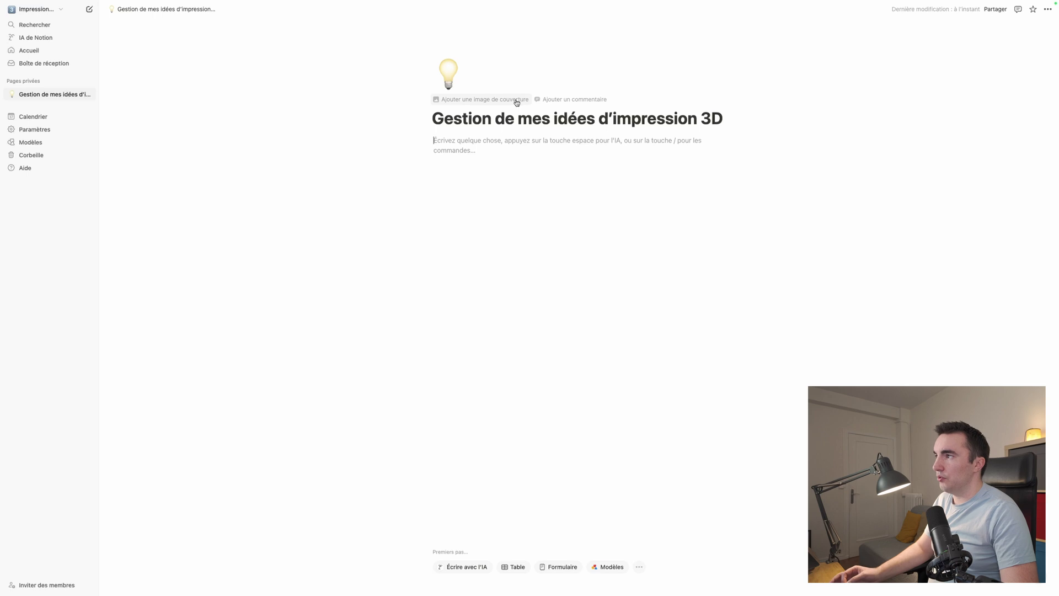
Add a cover, browse the upload and link options, and keep the NASA lunar lander gallery photo.
left_click(473, 101)
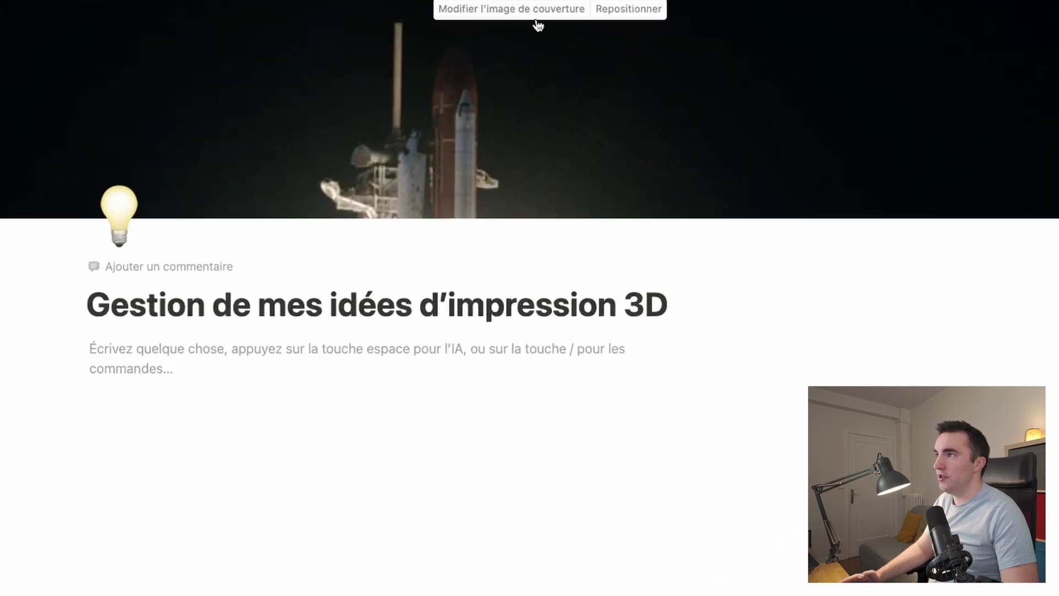
left_click(536, 15)
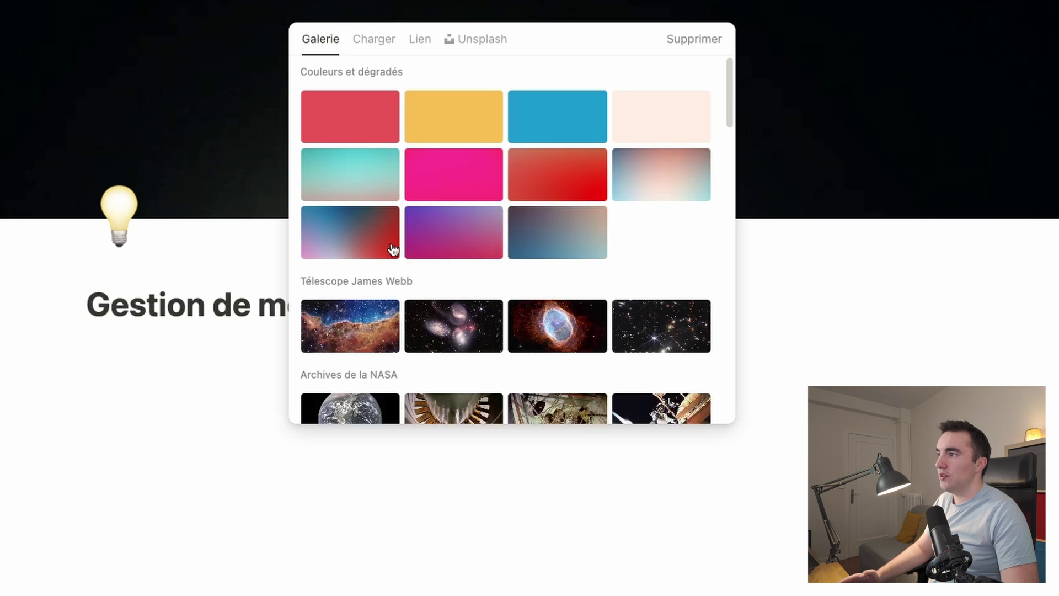
scroll(390, 255, "down", 2)
scroll(375, 353, "up", 2)
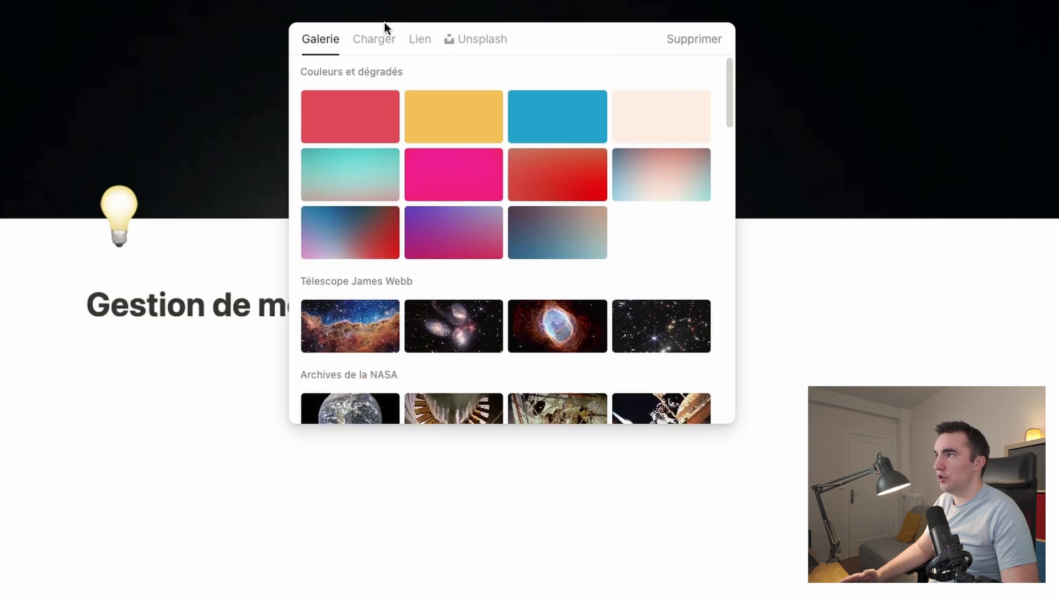
left_click(377, 39)
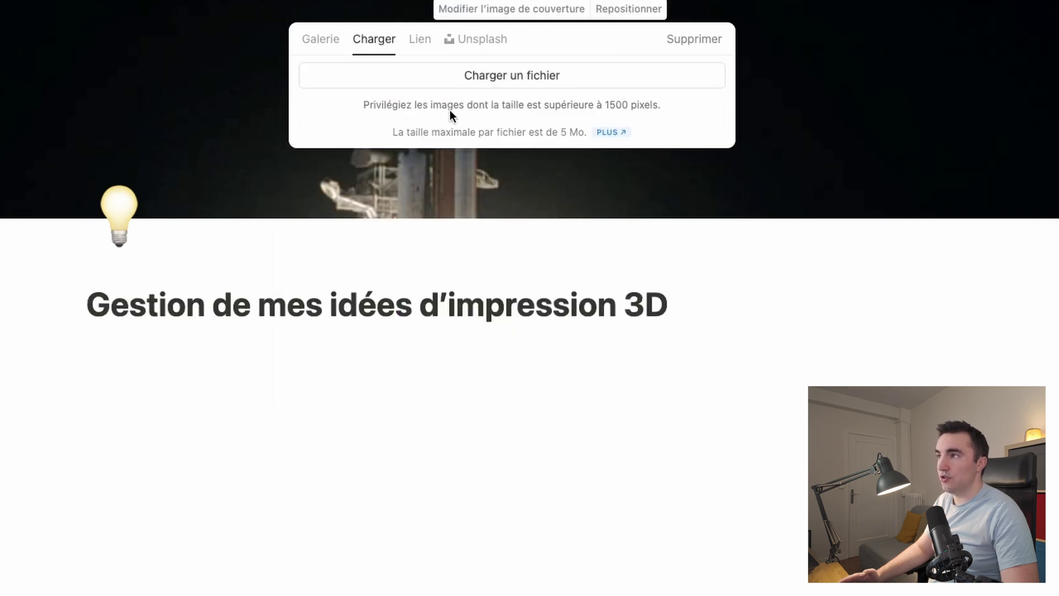
left_click(421, 41)
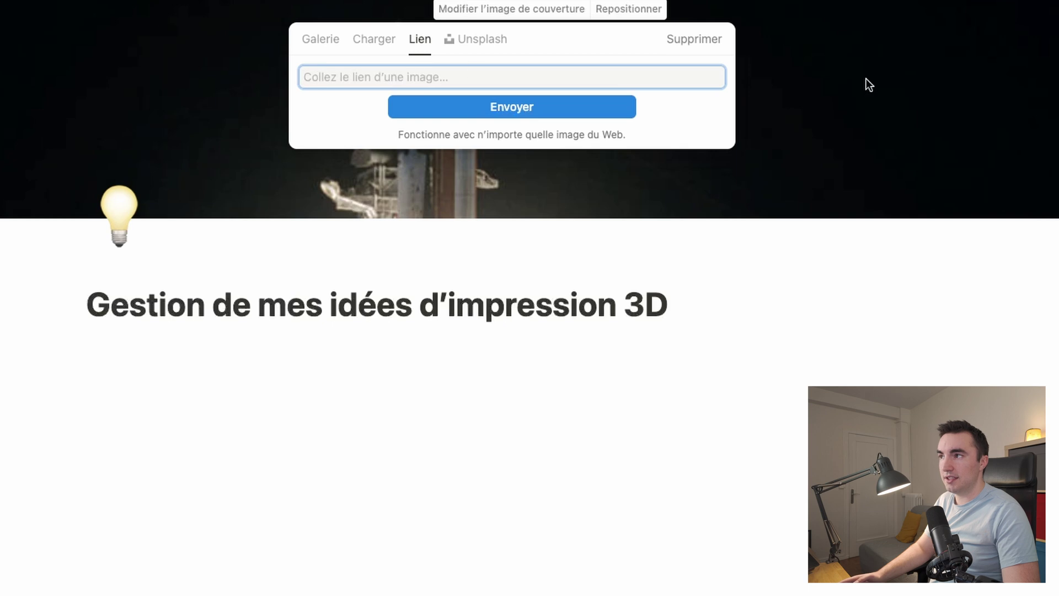
left_click(321, 49)
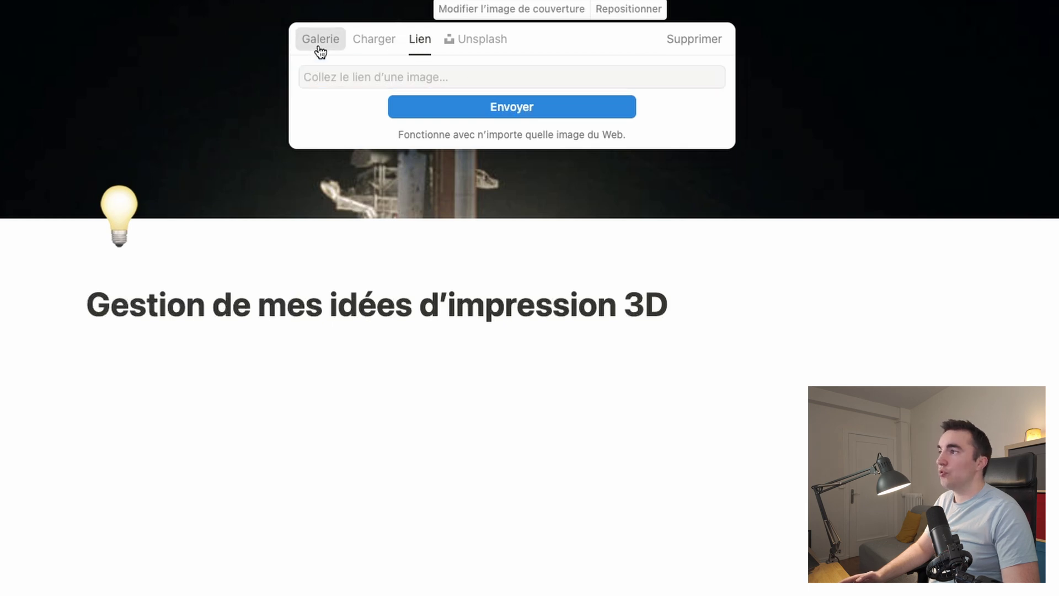
scroll(498, 238, "down", 4)
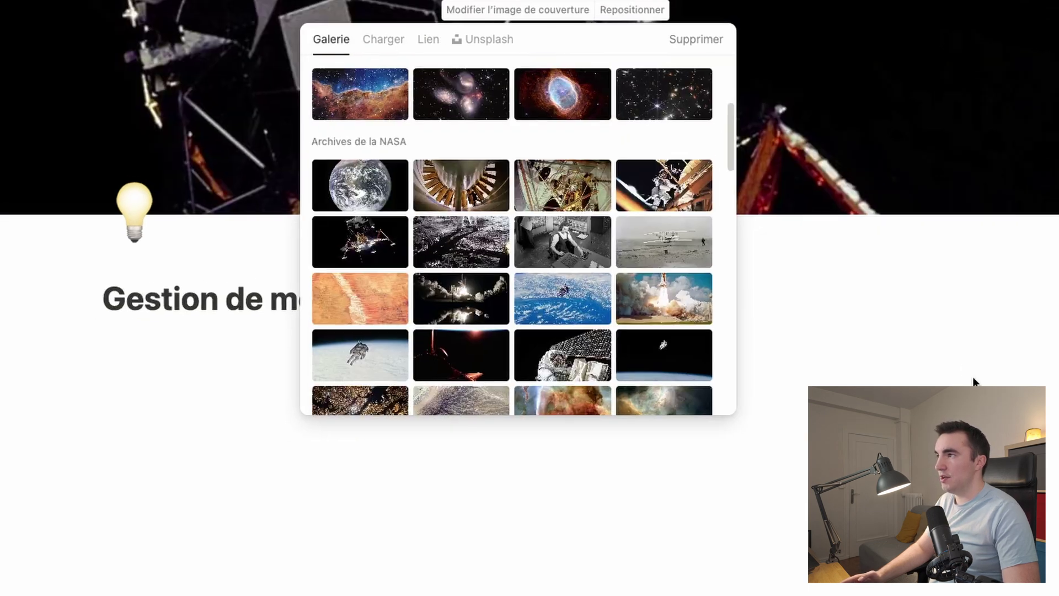
left_click(937, 320)
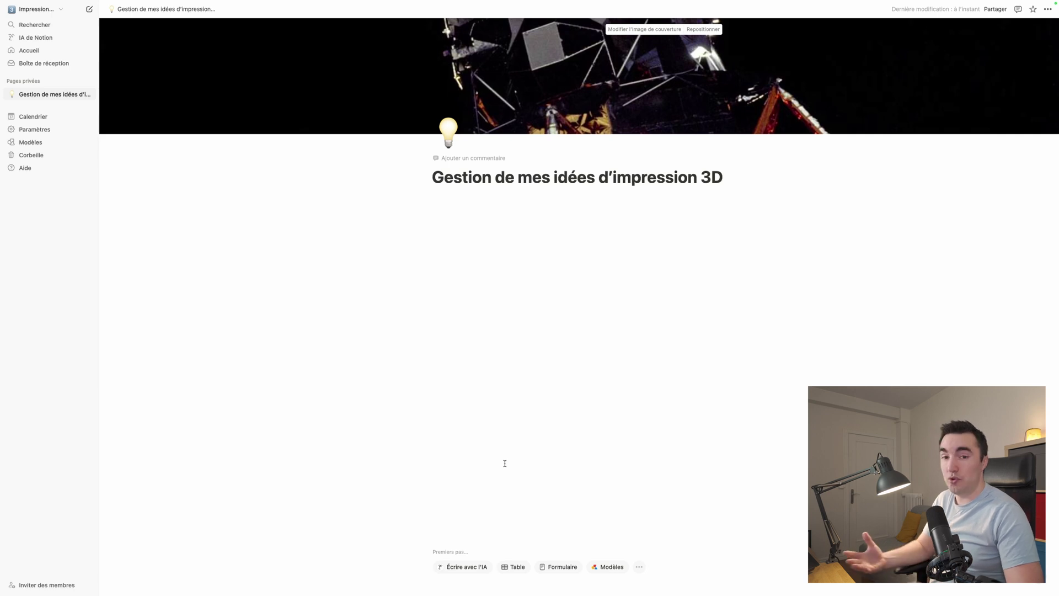
left_click(457, 198)
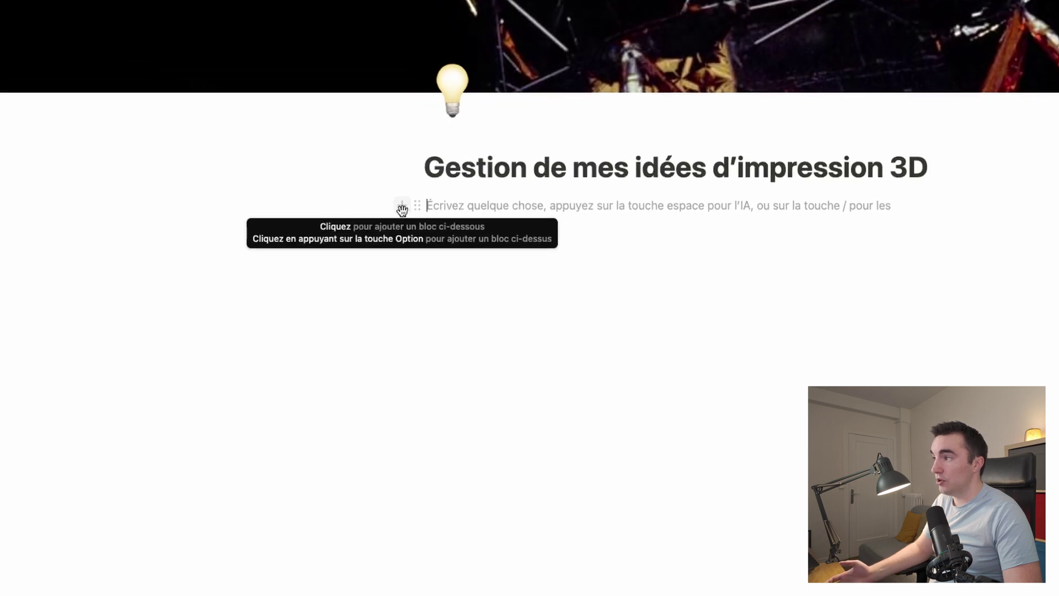
left_click(402, 208)
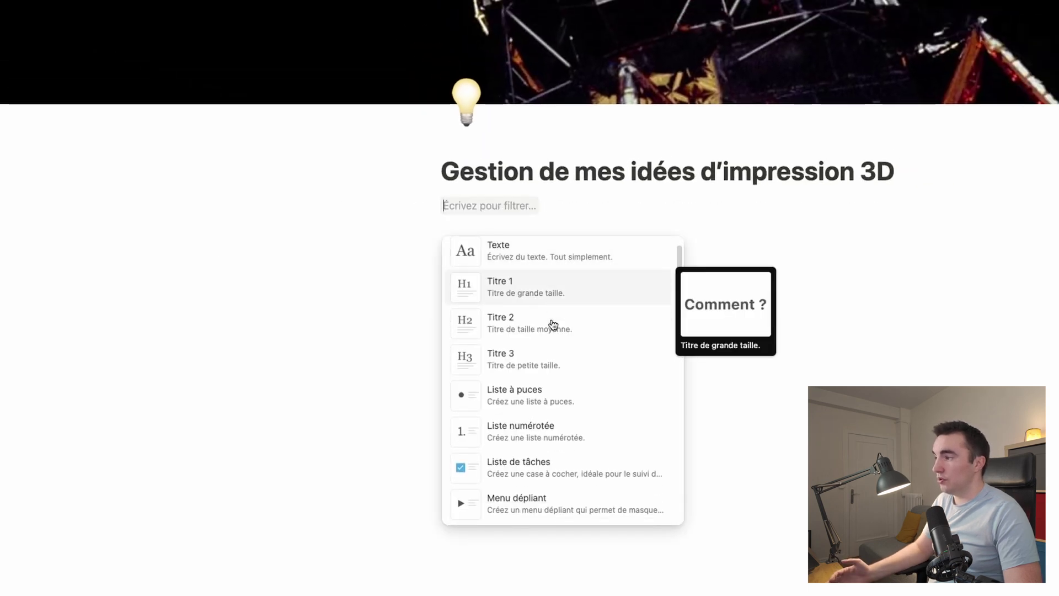
scroll(553, 325, "down", 10)
scroll(552, 325, "down", 3)
scroll(551, 325, "up", 15)
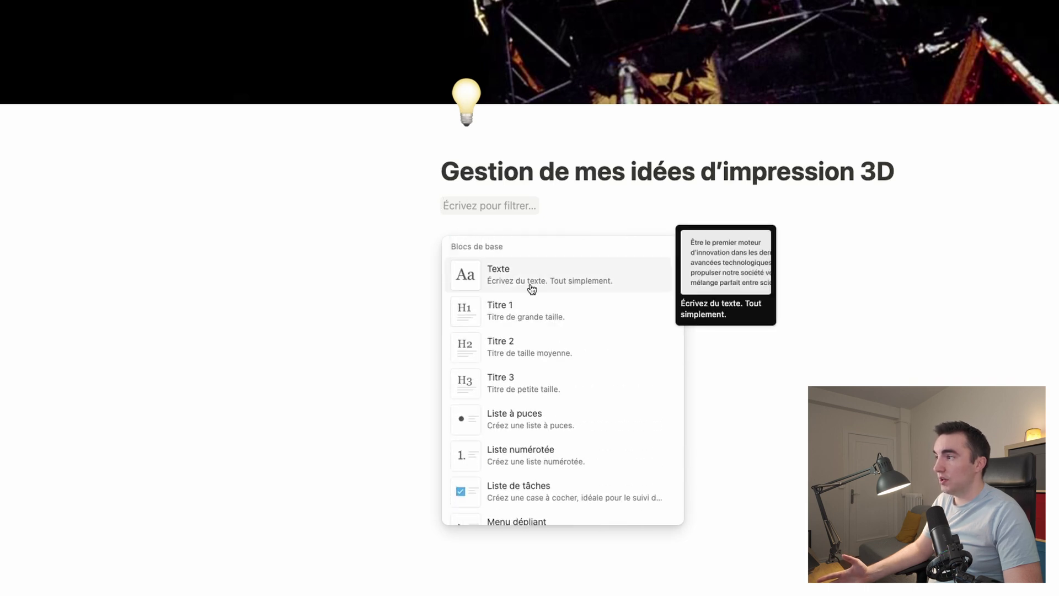
scroll(526, 359, "down", 1)
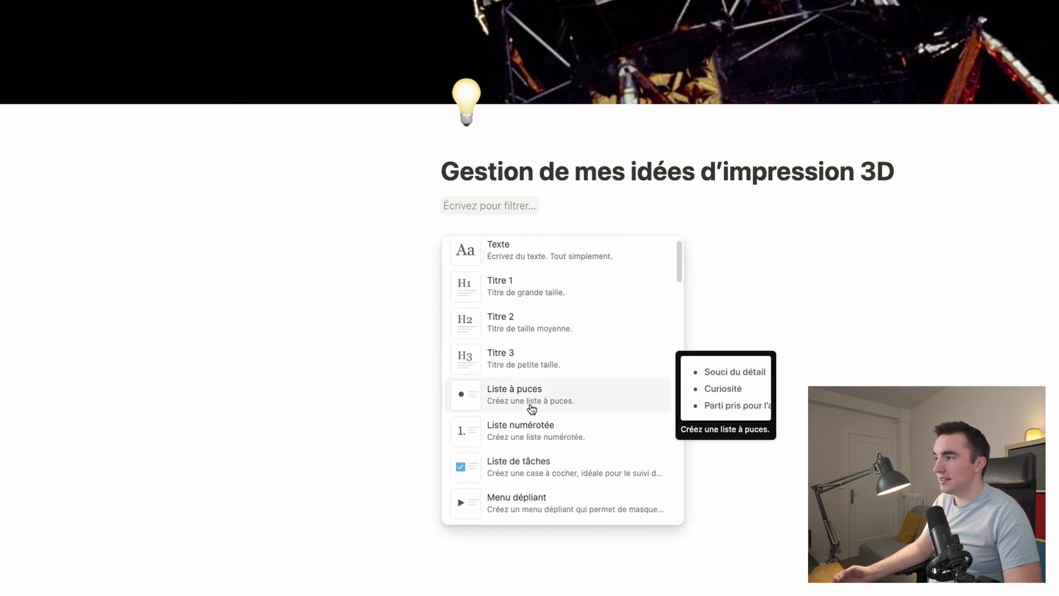
scroll(531, 410, "down", 3)
scroll(535, 444, "down", 3)
scroll(534, 463, "down", 18)
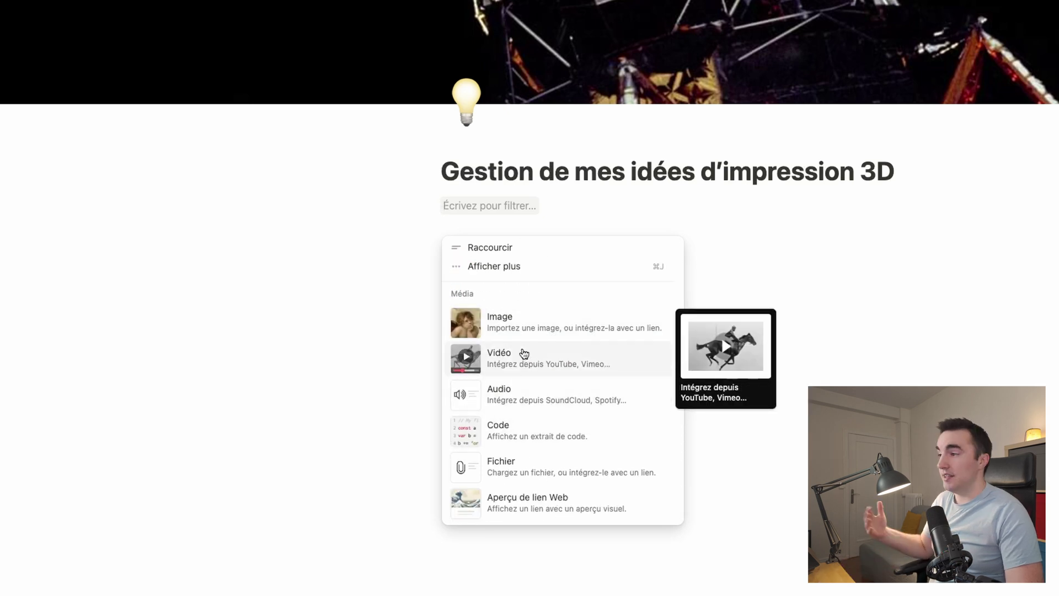
scroll(524, 356, "down", 3)
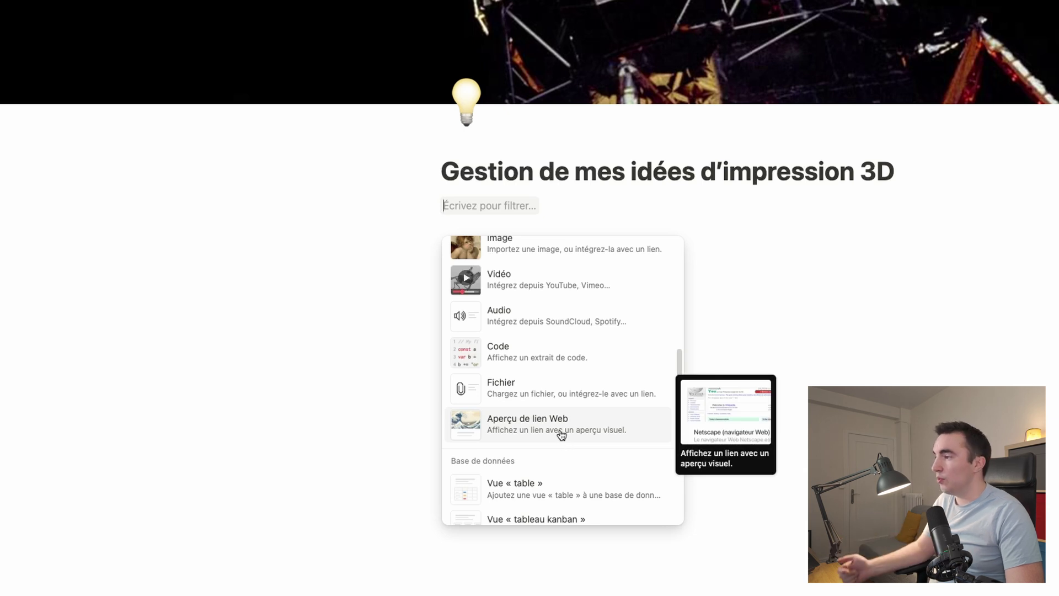
scroll(561, 435, "down", 8)
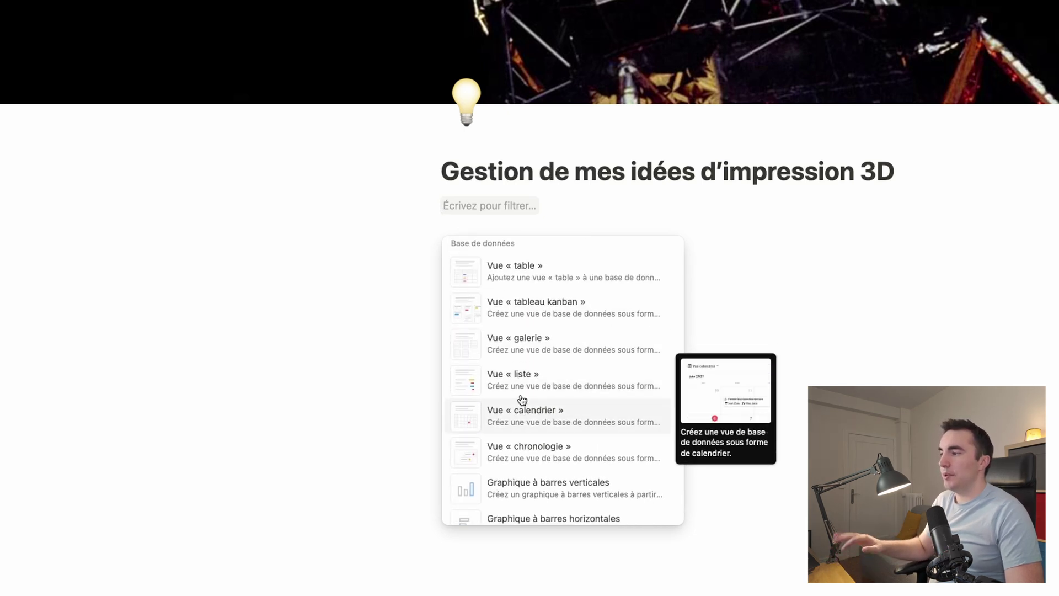
scroll(522, 399, "down", 9)
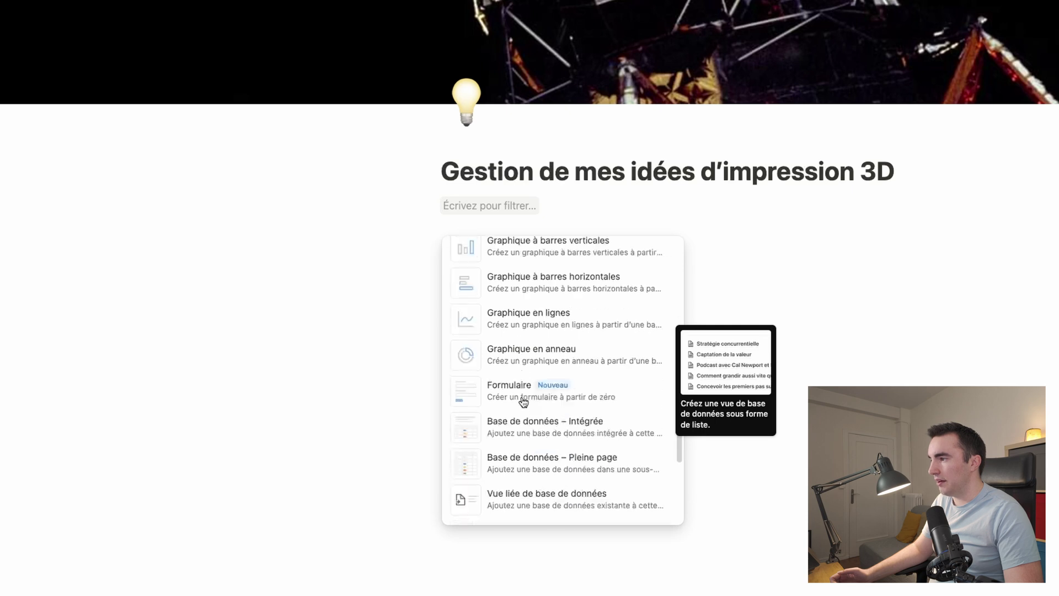
scroll(523, 402, "down", 4)
left_click(675, 331)
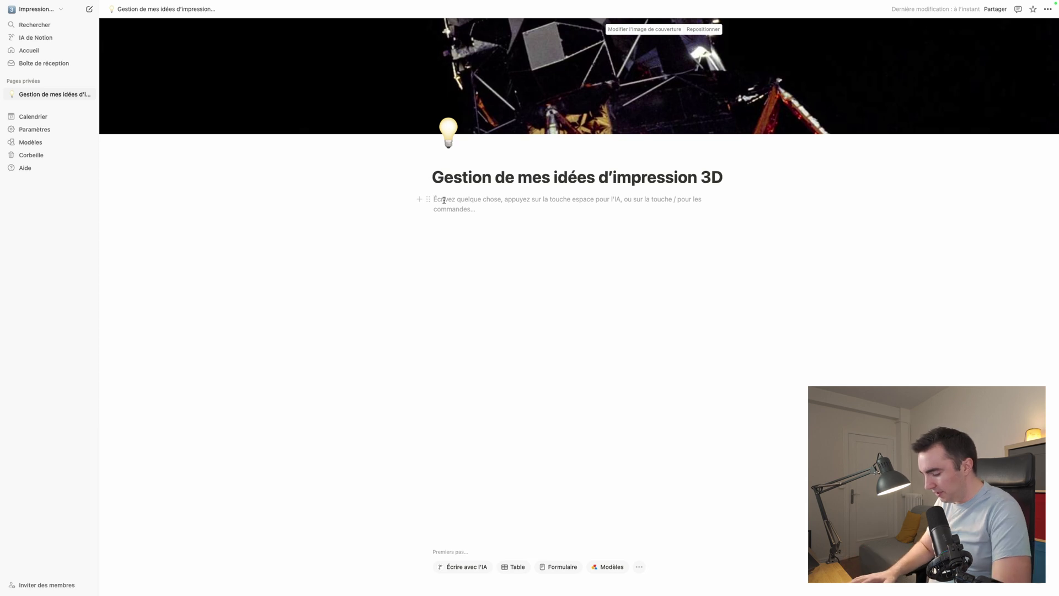
Insert a callout via /enca with a green check-mark icon and the text 'Tâches'.
type("/")
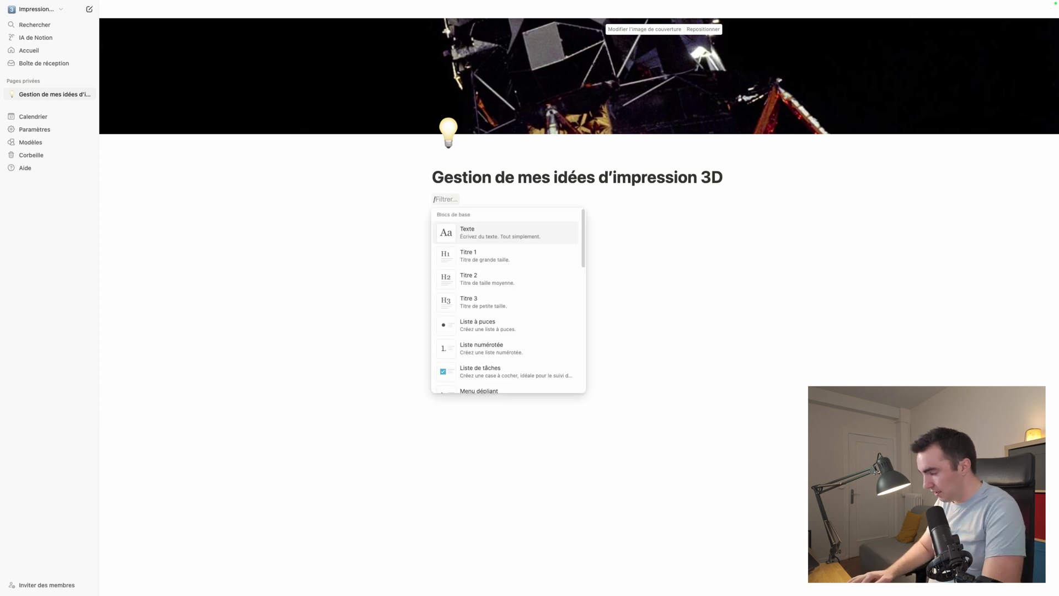
type("enca")
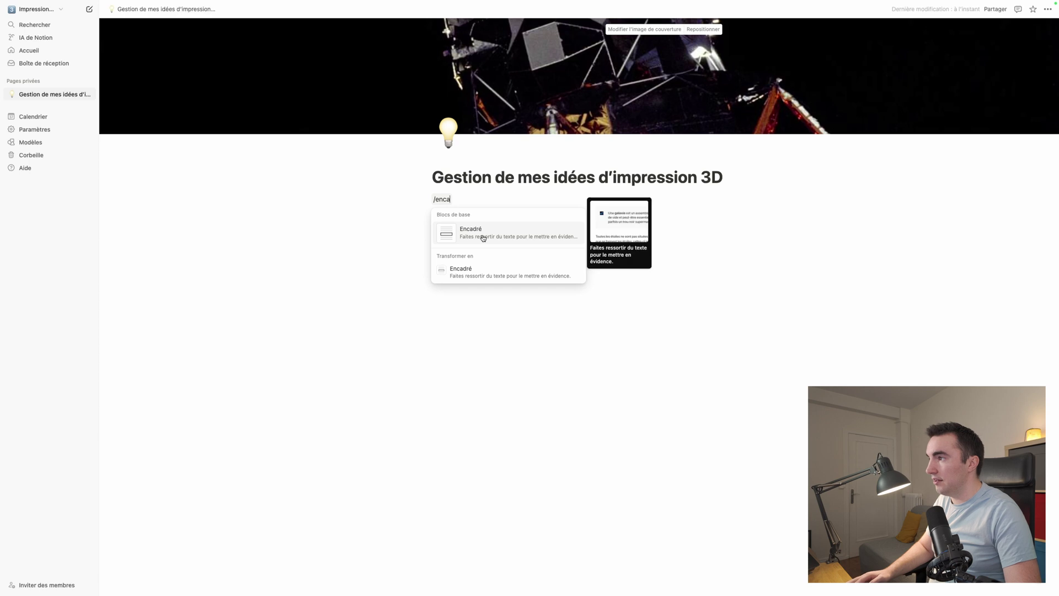
left_click(480, 234)
left_click(444, 206)
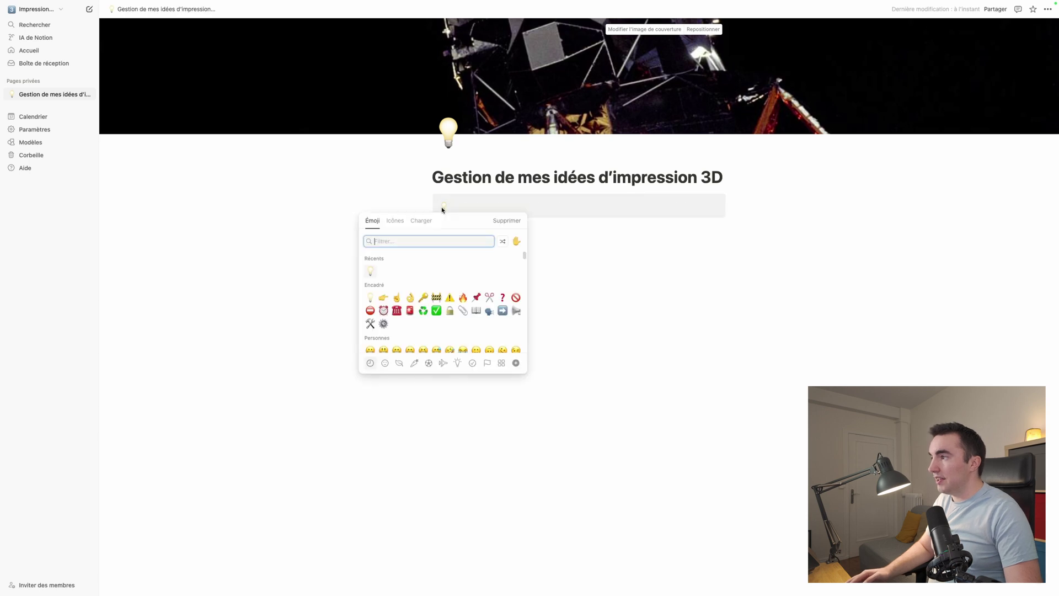
left_click(436, 310)
type("Tâches")
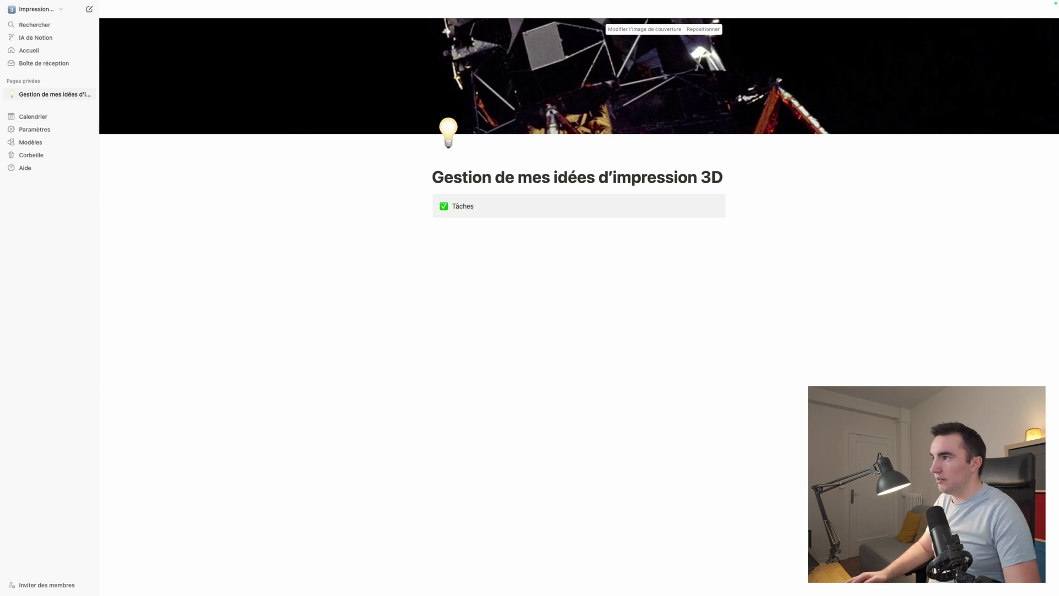
left_click(473, 228)
type("/")
key("BackSpace")
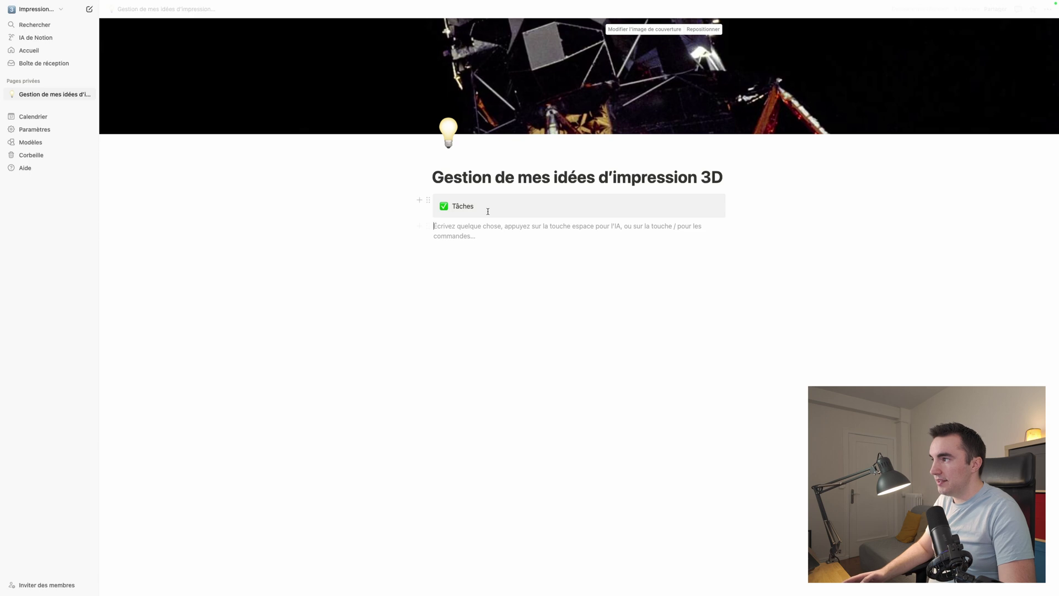
Add trial 'Tache' to-do items under the callout, then select and delete them.
left_click(418, 228)
scroll(479, 309, "down", 2)
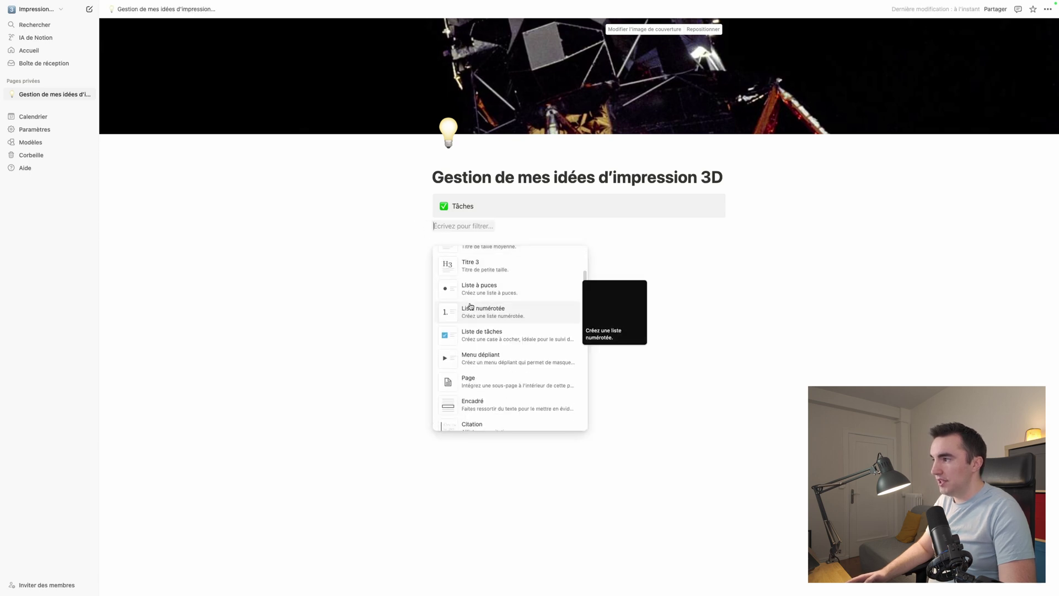
left_click(486, 336)
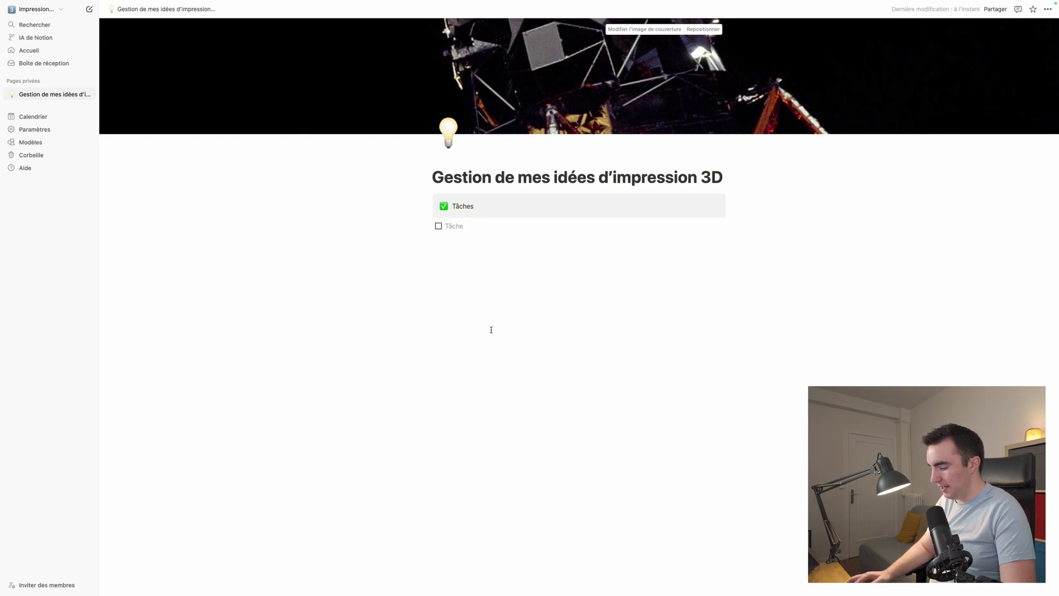
type("Tache 1")
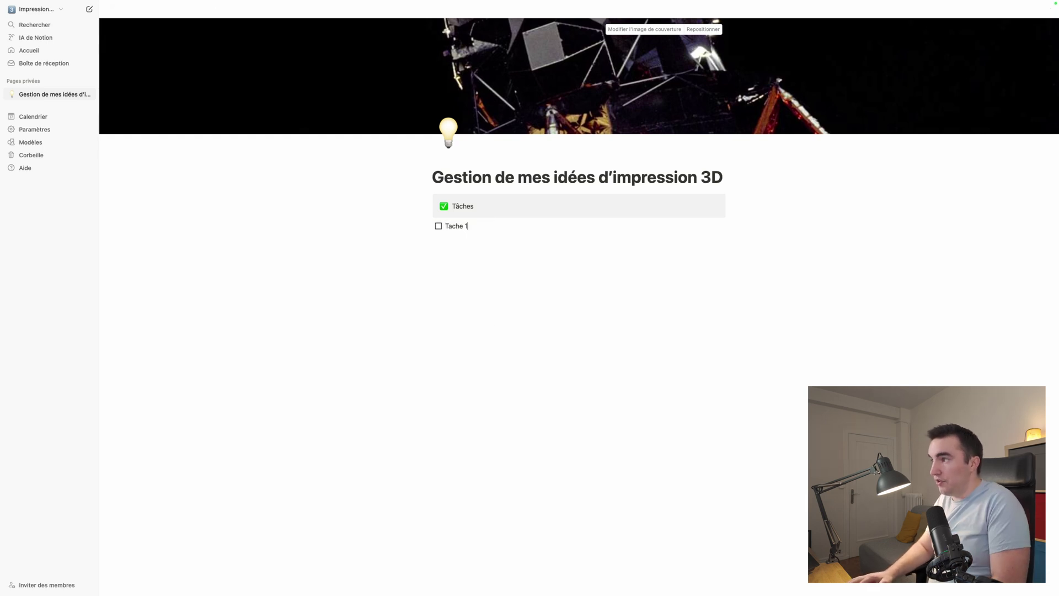
key("Return")
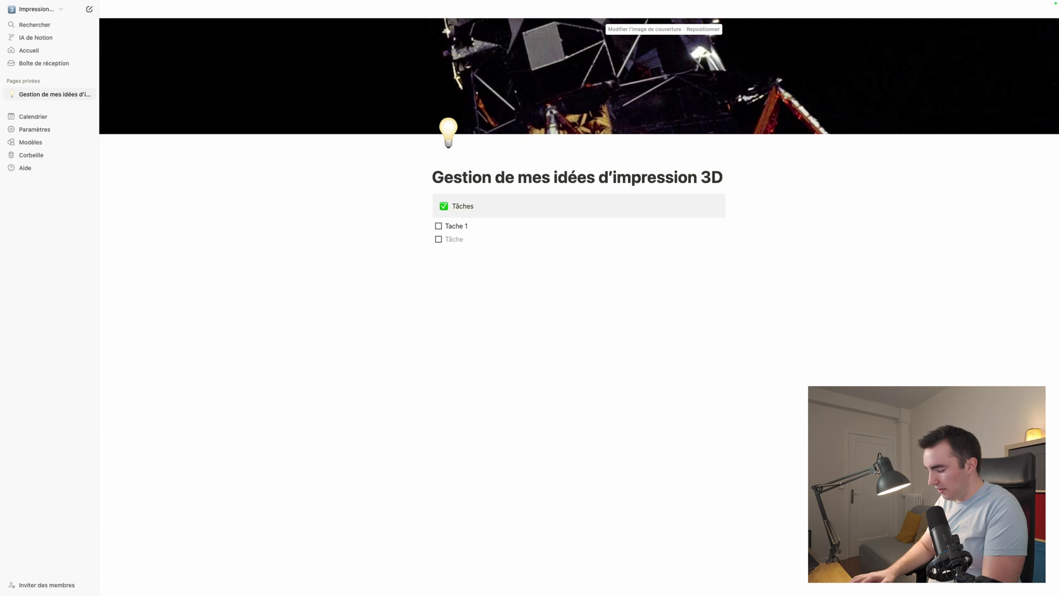
type("Tache")
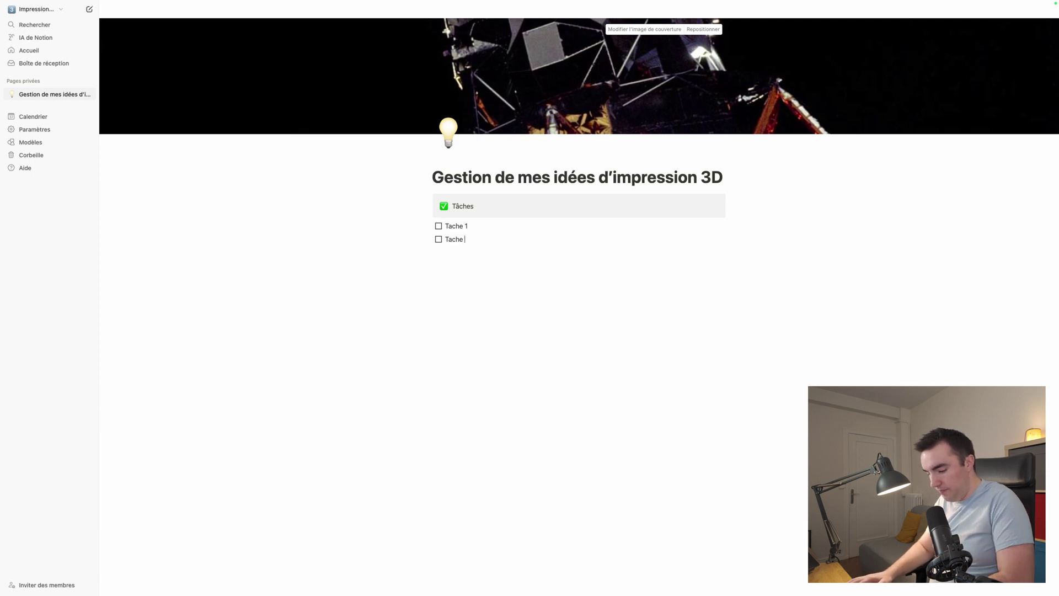
left_click_drag(475, 240, 433, 230)
key("BackSpace")
key("BackSpace")
key("BackSpace")
key("BackSpace")
key("BackSpace")
key("BackSpace")
key("BackSpace")
key("BackSpace")
key("BackSpace")
key("BackSpace")
key("BackSpace")
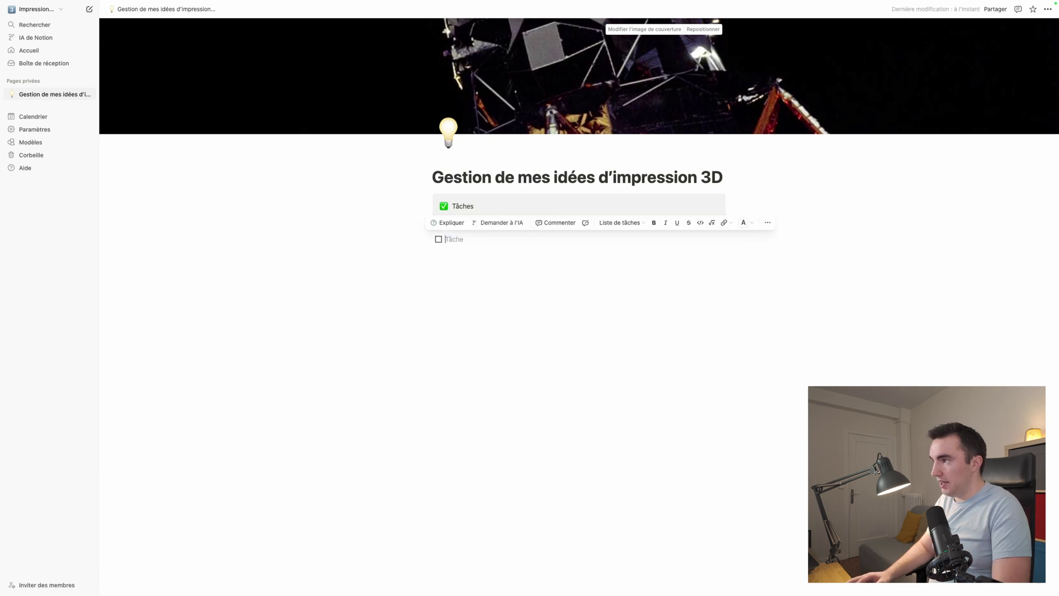
Create to-dos 'Réfléchir à des idées de print', 'Choisir mes filaments préférés.', 'Tache 3', 'Tache 4'.
type("/")
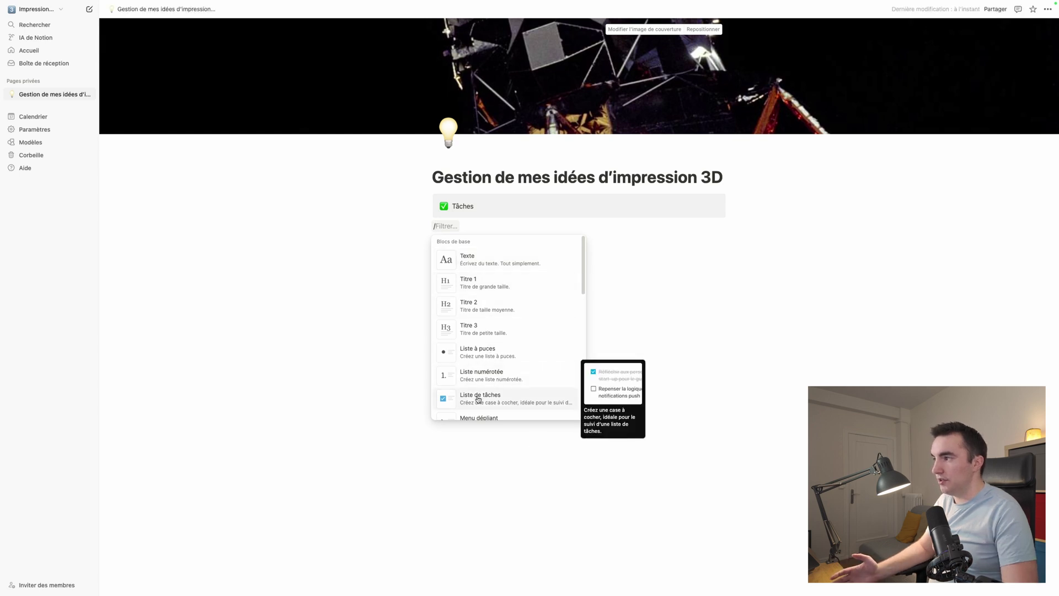
type("Lis")
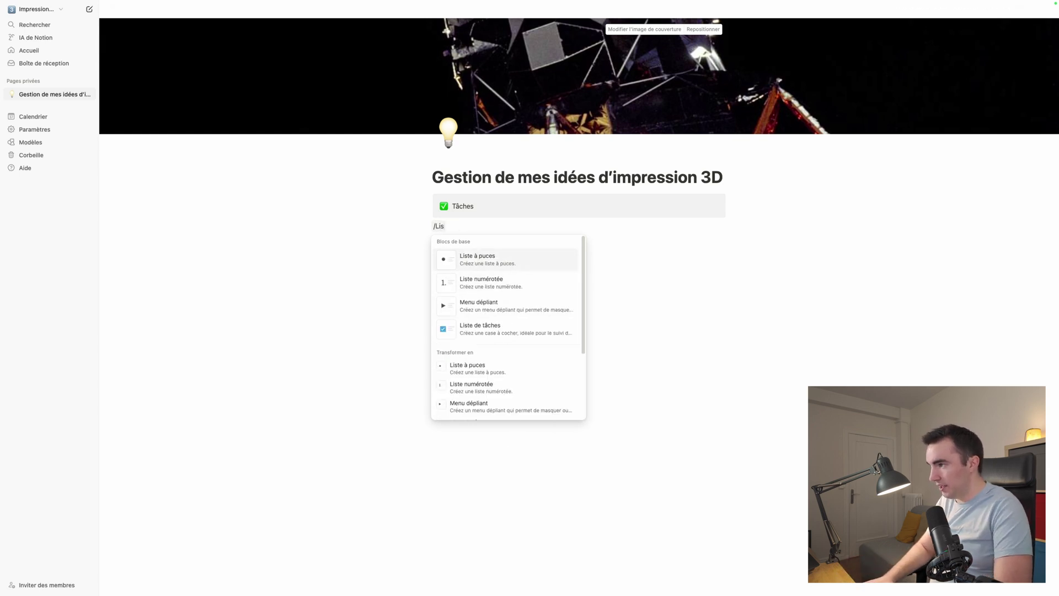
left_click(497, 333)
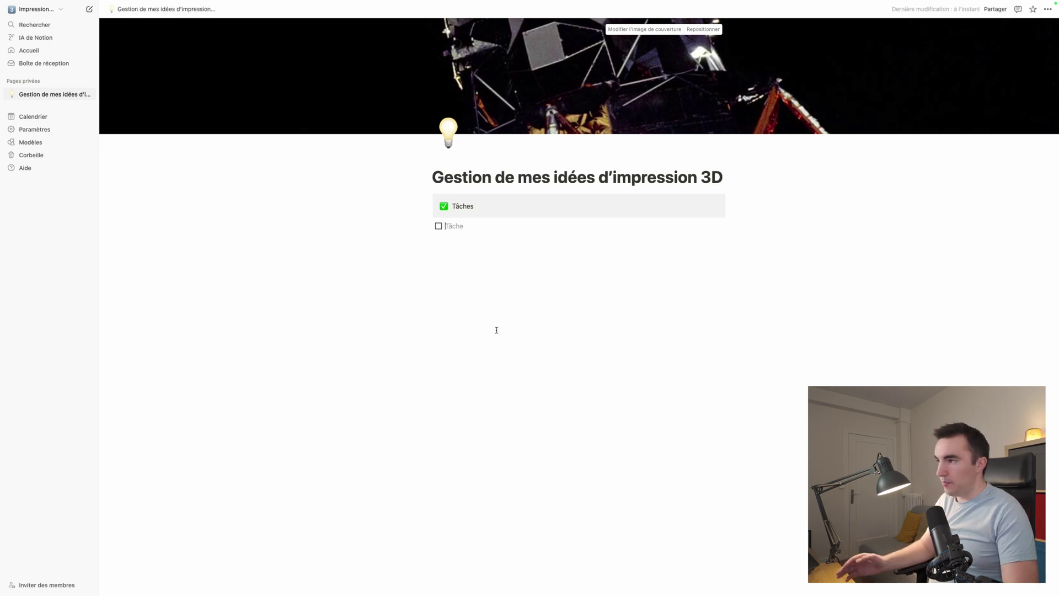
type("...")
key("Return")
type("Ré")
type("fléchir à des idées de print")
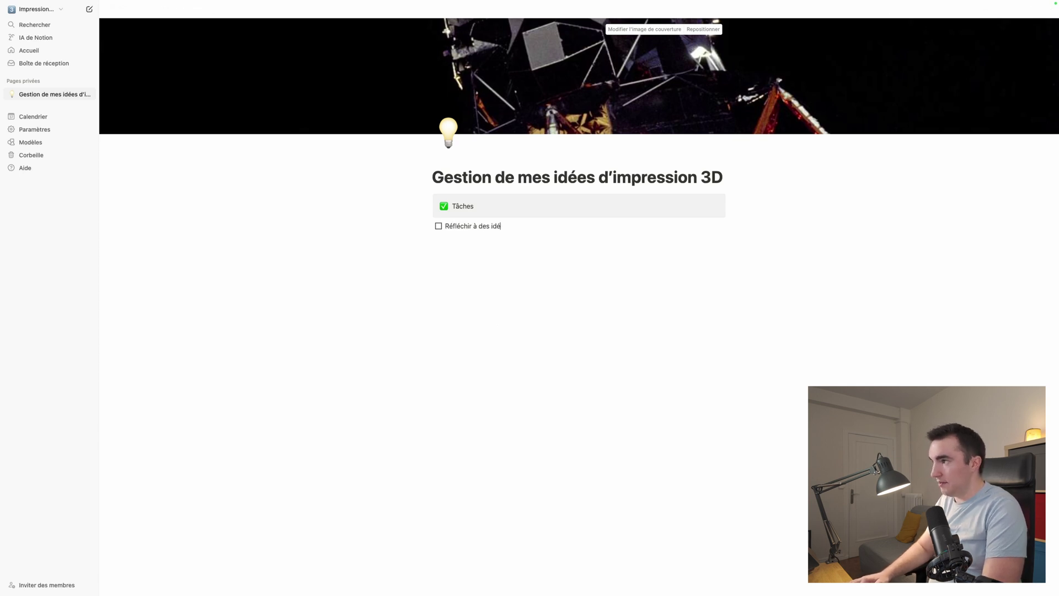
key("Return")
type("Choisir mes filaments préférés.")
key("Return")
type("Tache 3")
key("Return")
type("Tac")
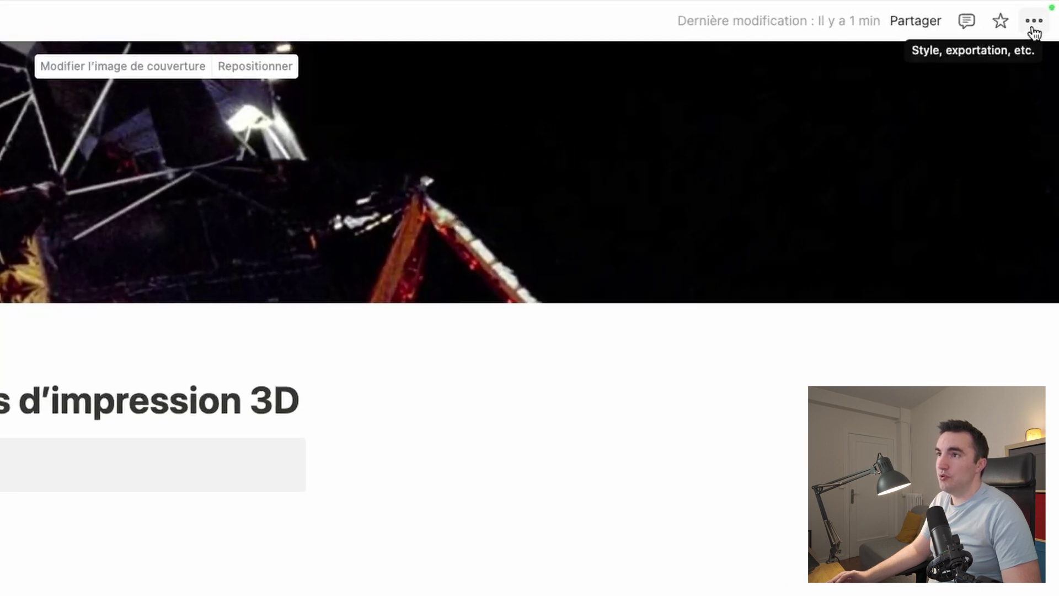
Turn on Pleine largeur in the page's ••• menu so the callout and to-dos span the window.
left_click(1033, 23)
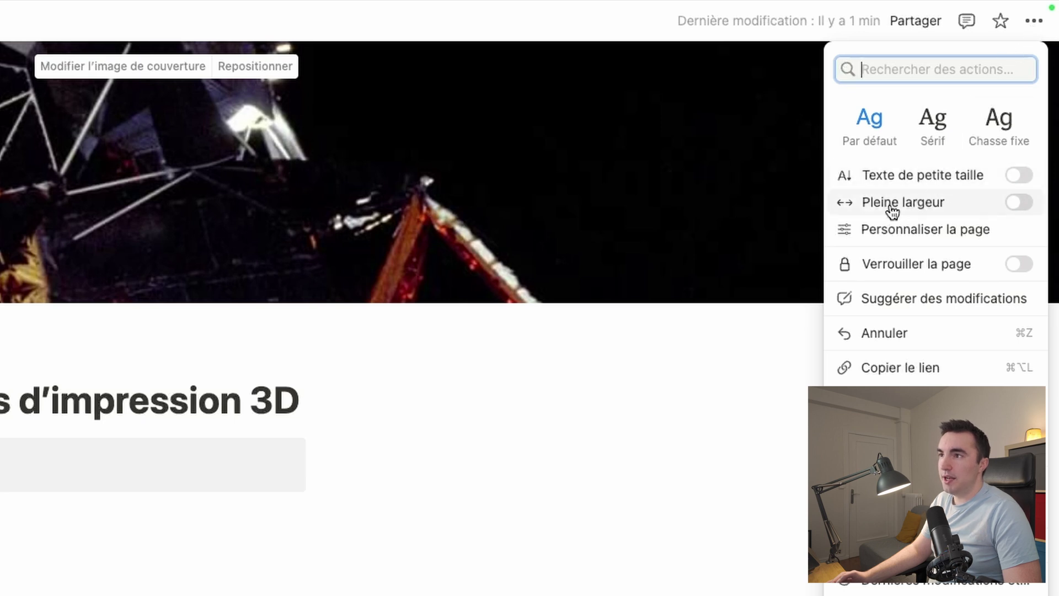
left_click(1019, 203)
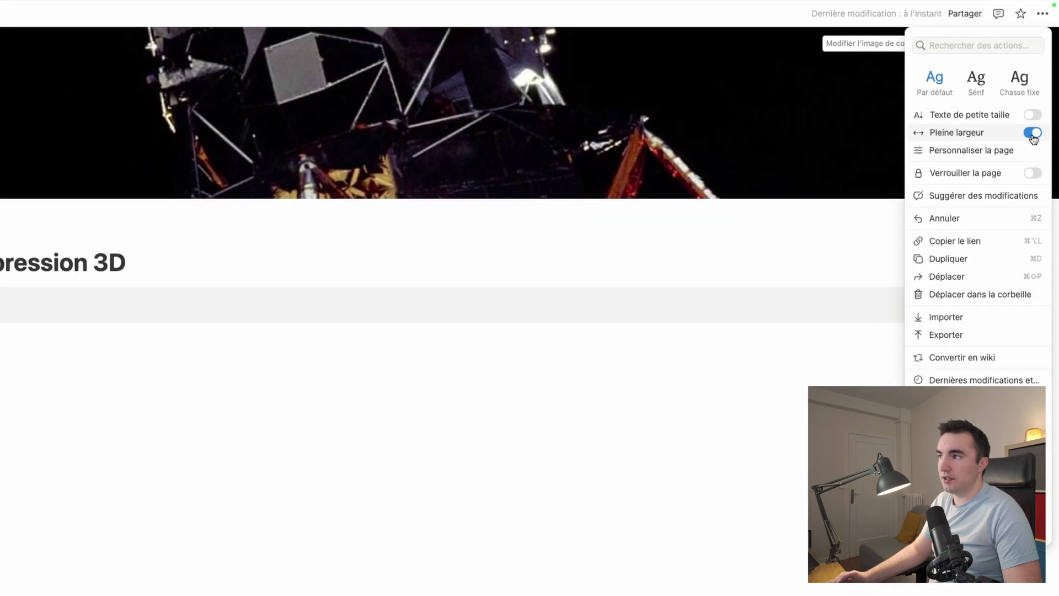
left_click(453, 287)
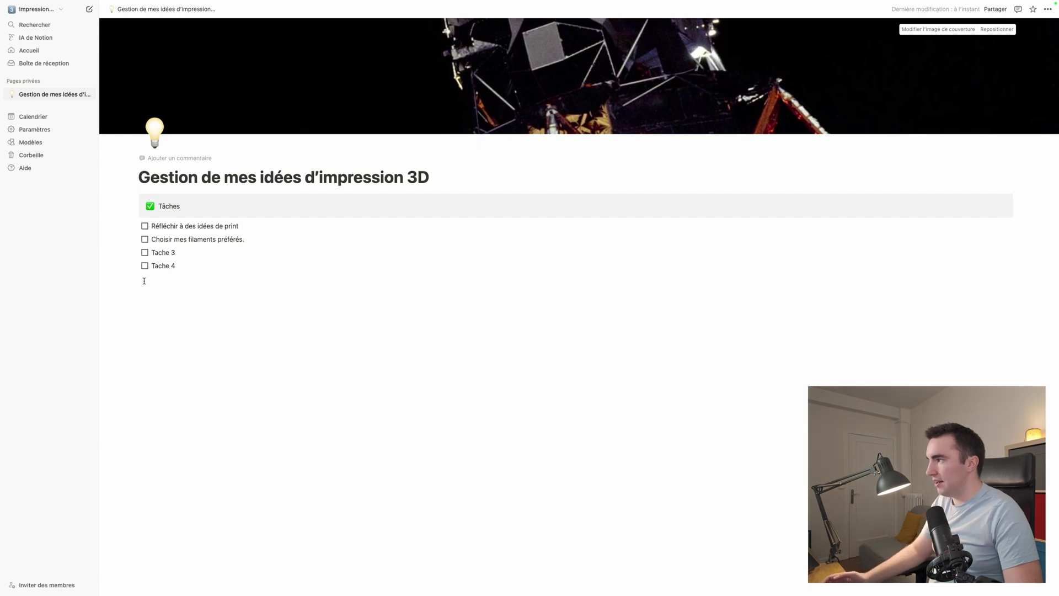
Insert a two-column layout below Tache 4 using /colonnes.
left_click(192, 274)
type("/")
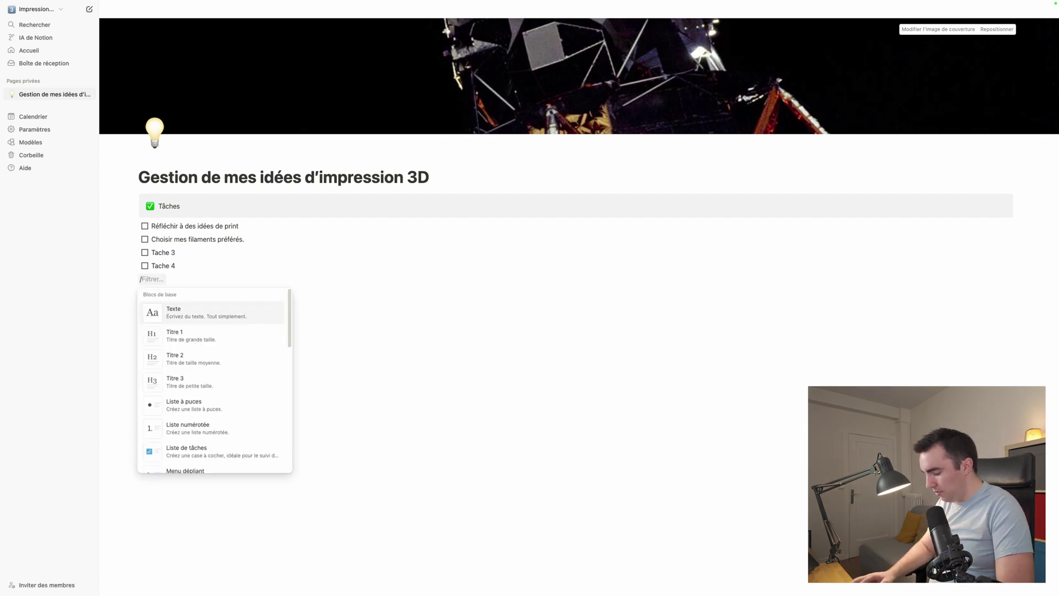
type("colo")
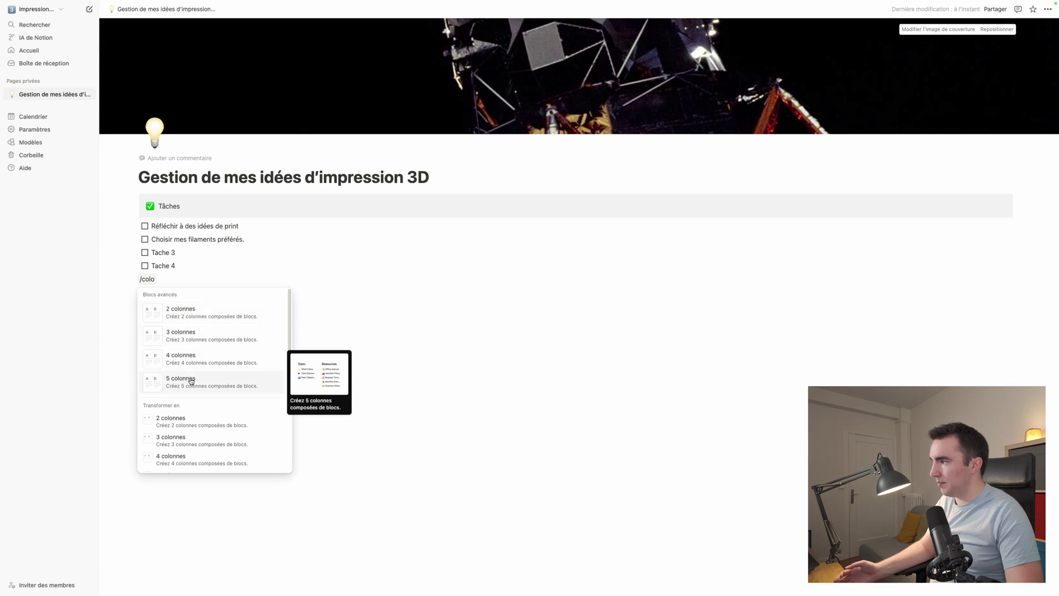
left_click(193, 318)
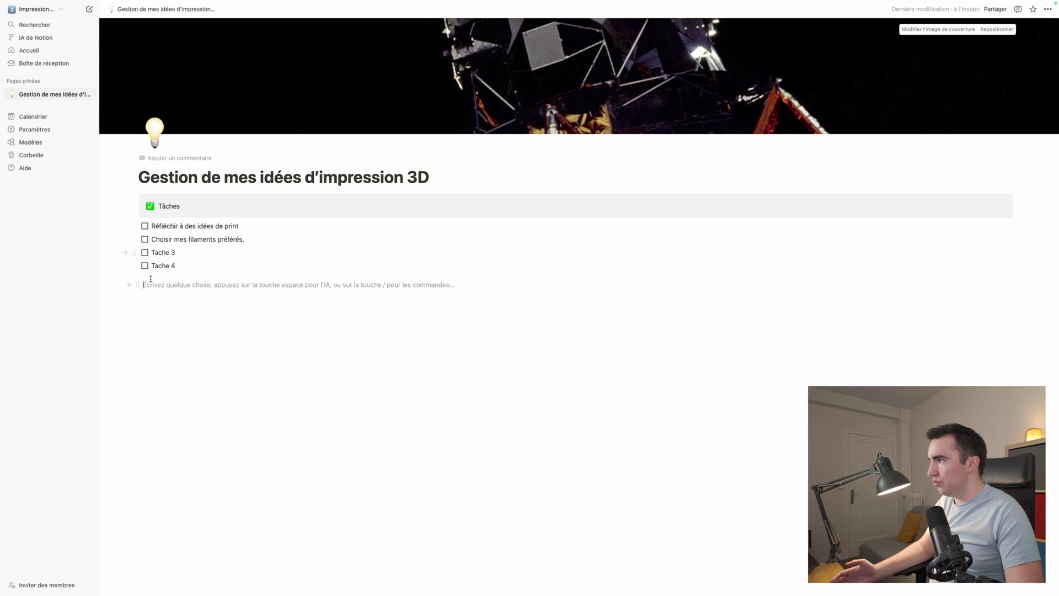
Move the Tâches callout and its to-dos into the left column, in order beneath it.
left_click_drag(193, 265, 146, 284)
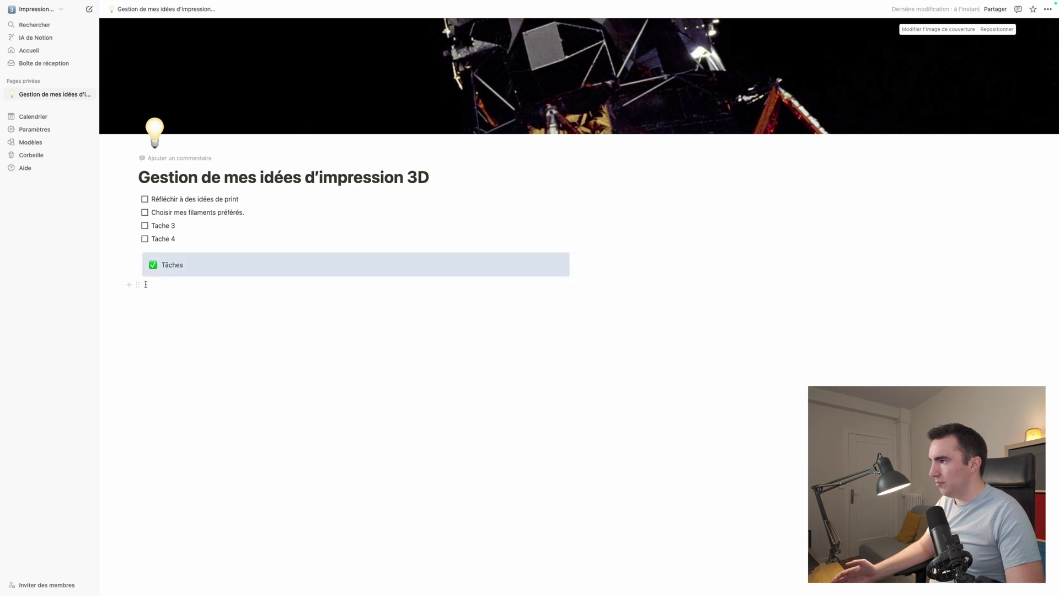
left_click_drag(130, 197, 141, 273)
left_click_drag(137, 199, 147, 276)
left_click_drag(136, 200, 148, 276)
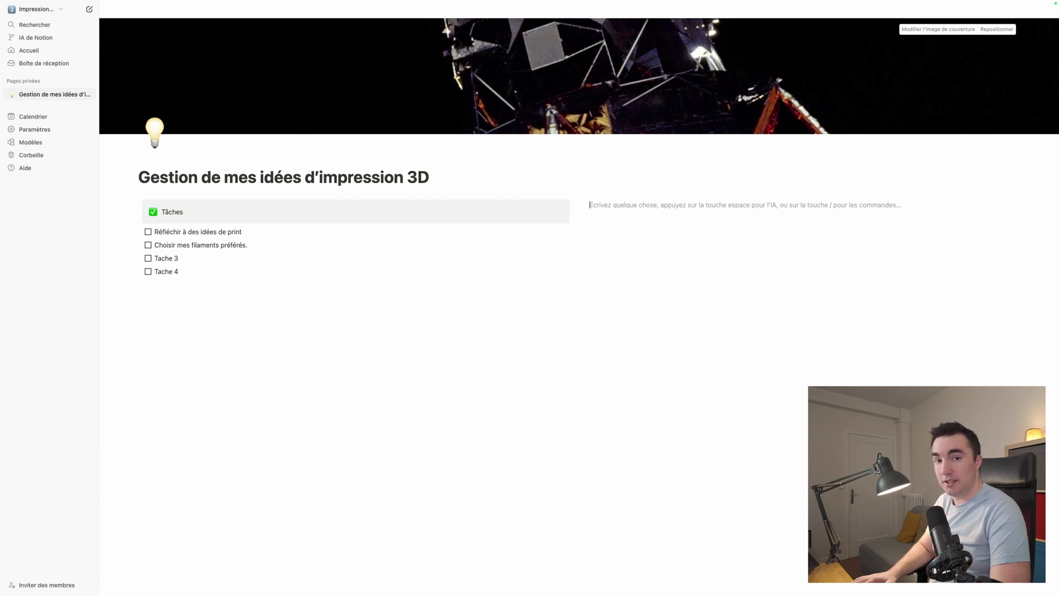
Add a 🚧 callout reading 'Gestion de mes idées d’impression' on the right, widening that column.
type("/enc")
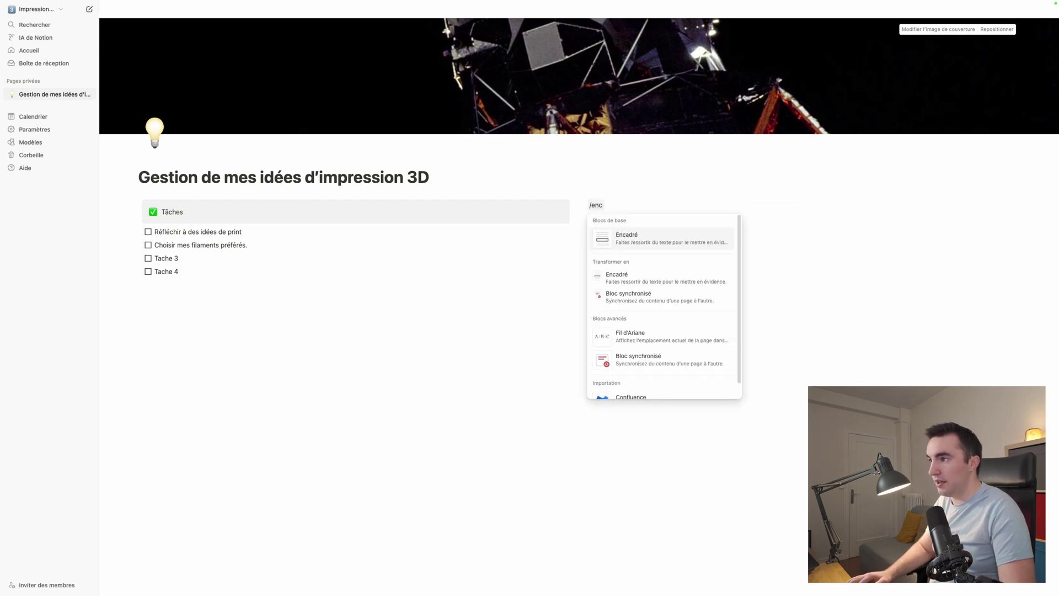
left_click(623, 236)
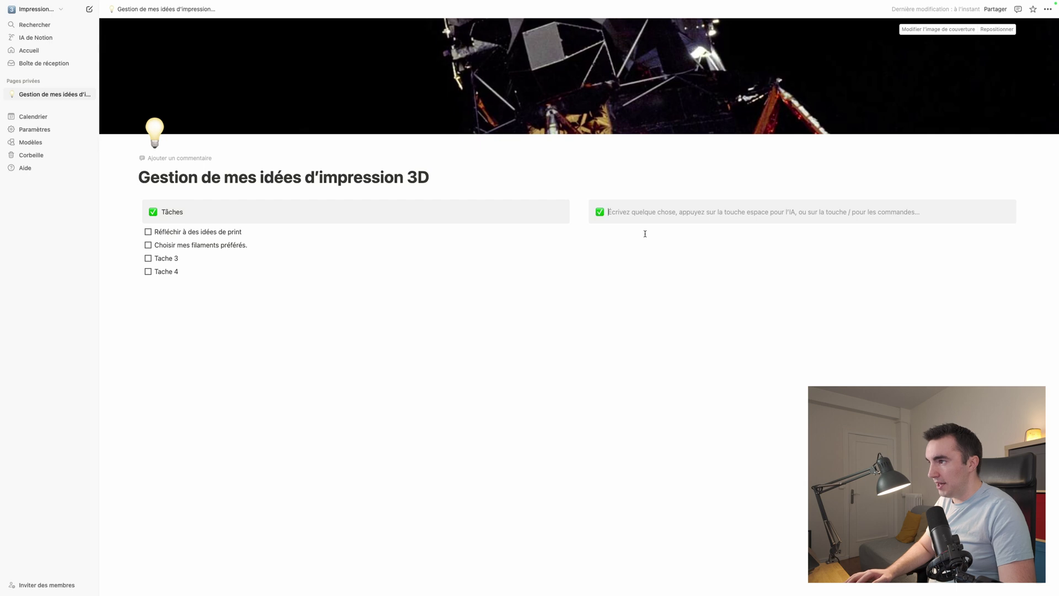
left_click(599, 211)
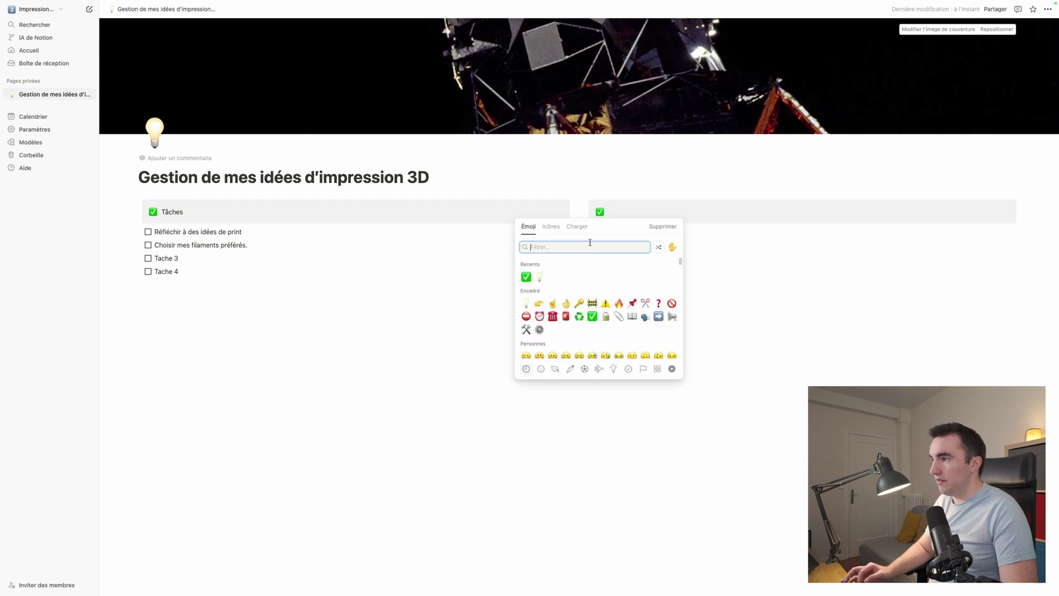
left_click(593, 302)
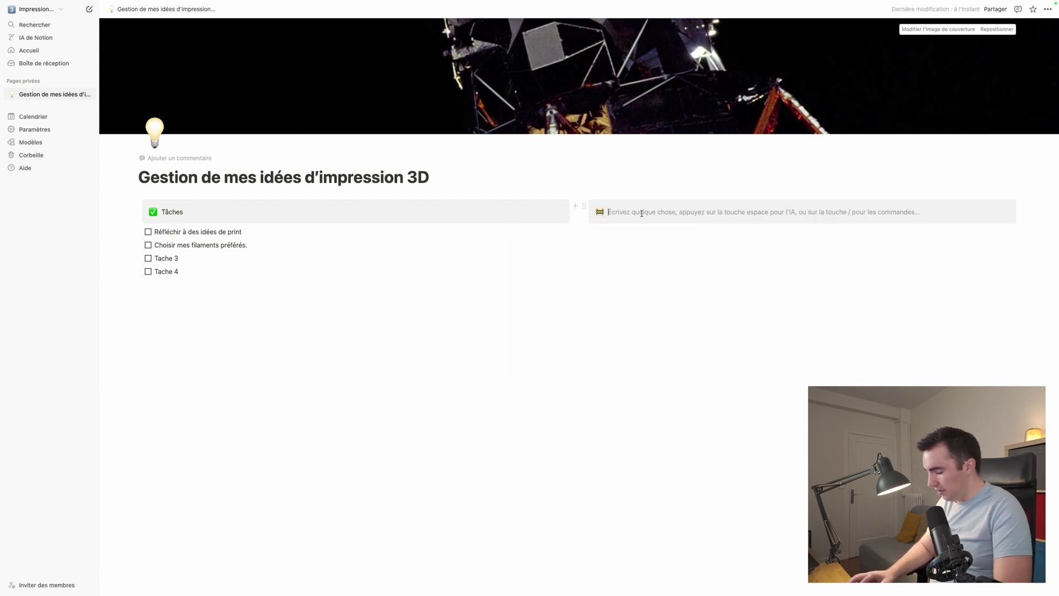
type("Gestion de")
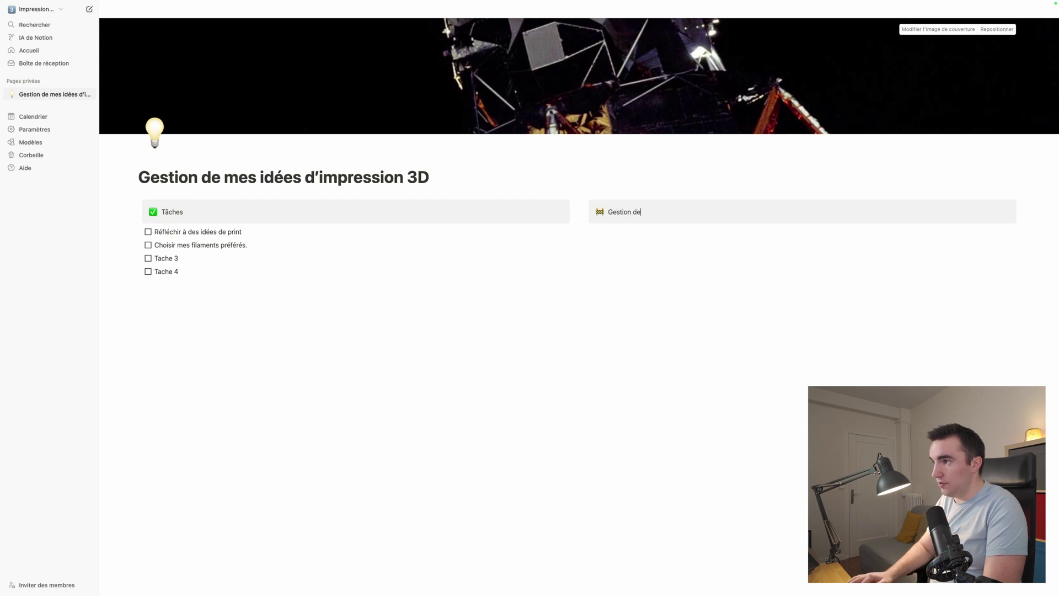
type(" mes idées d’impression")
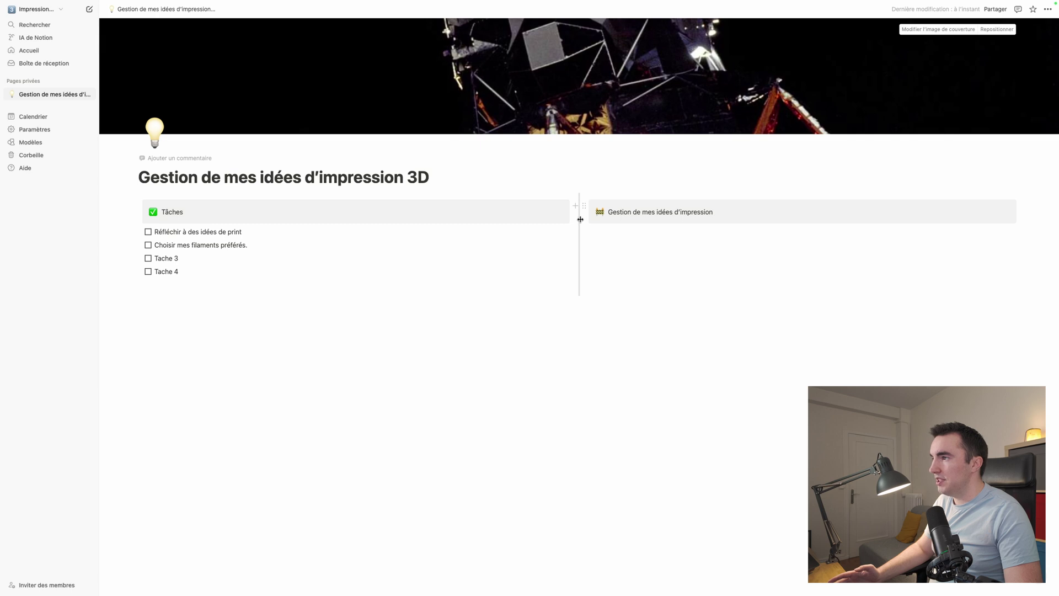
left_click_drag(565, 219, 270, 220)
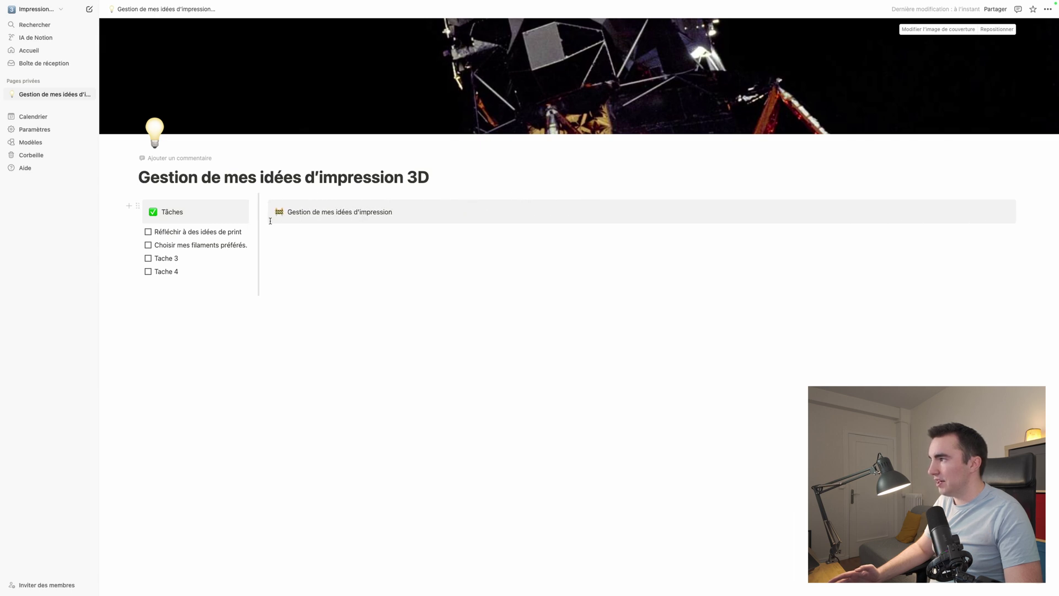
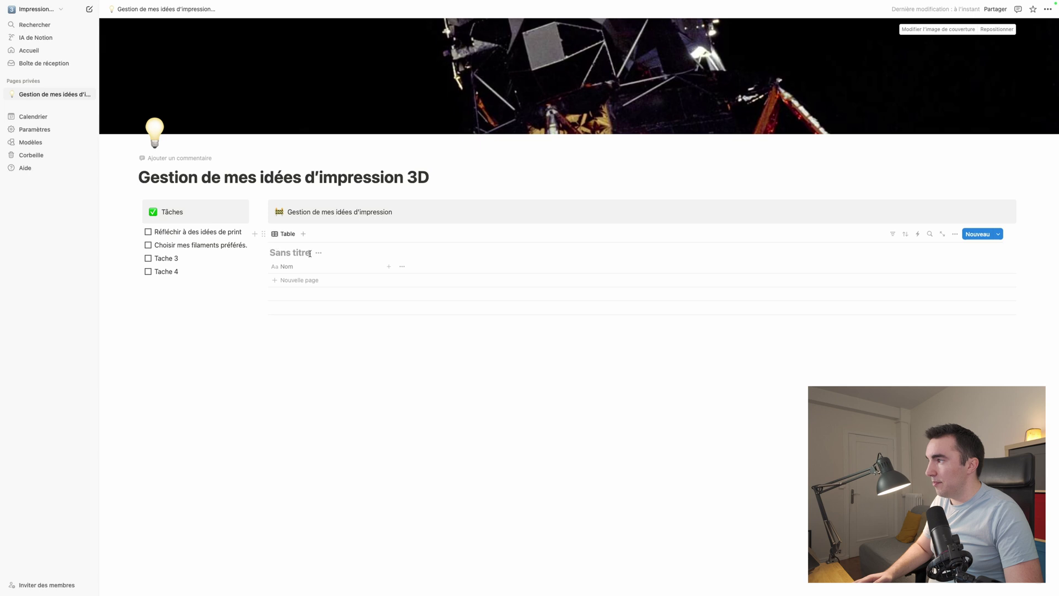
Title the inline table database 'Impression 3D' and confirm the name.
type("Impress")
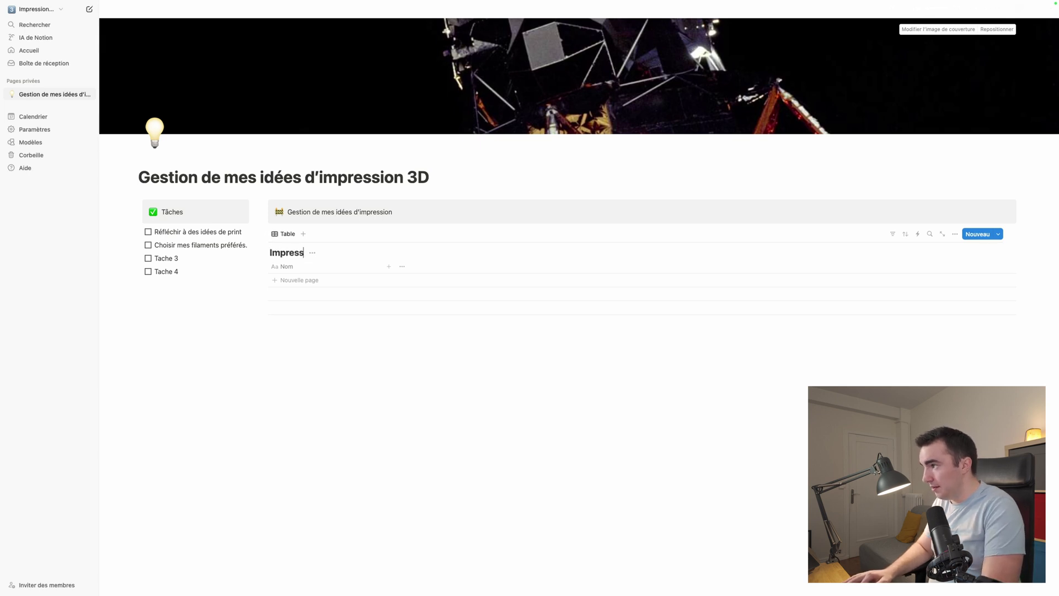
type("ion 3D")
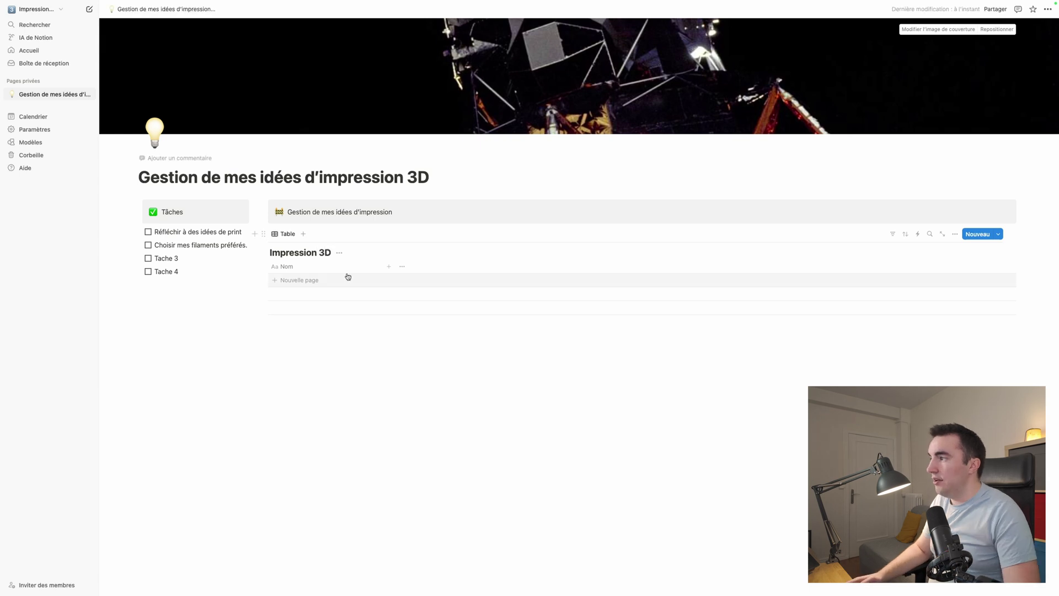
left_click(291, 281)
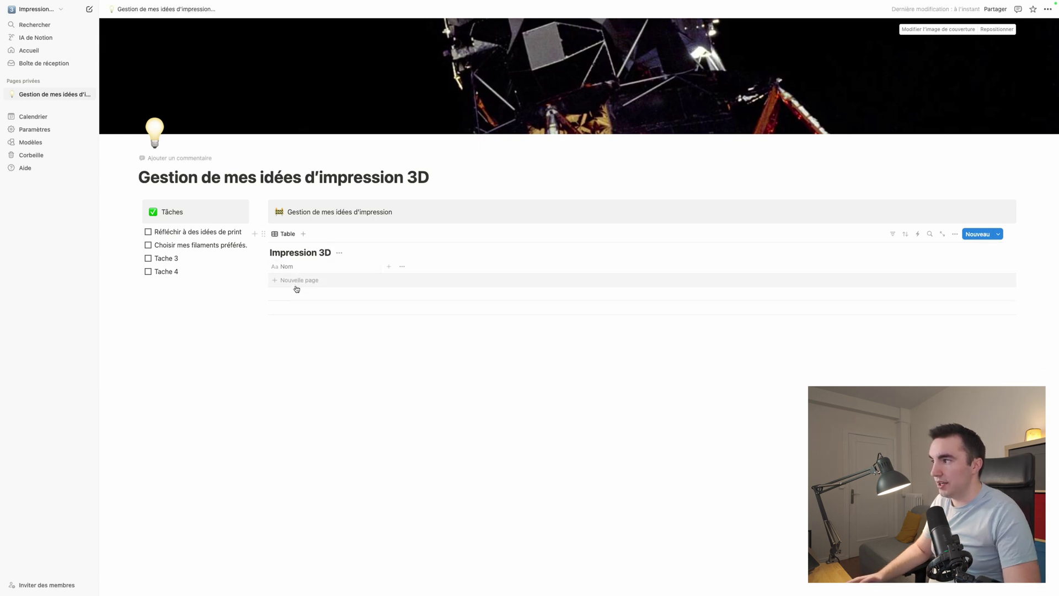
left_click(296, 295)
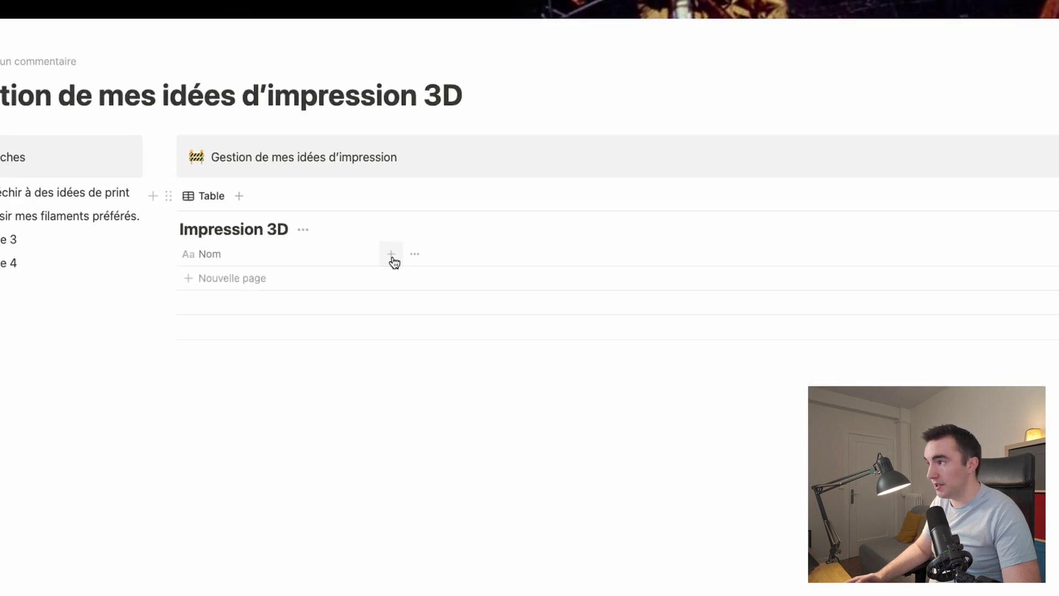
Add an État status property and rename its Pas commencé option to Idée, coloured violet.
left_click(393, 257)
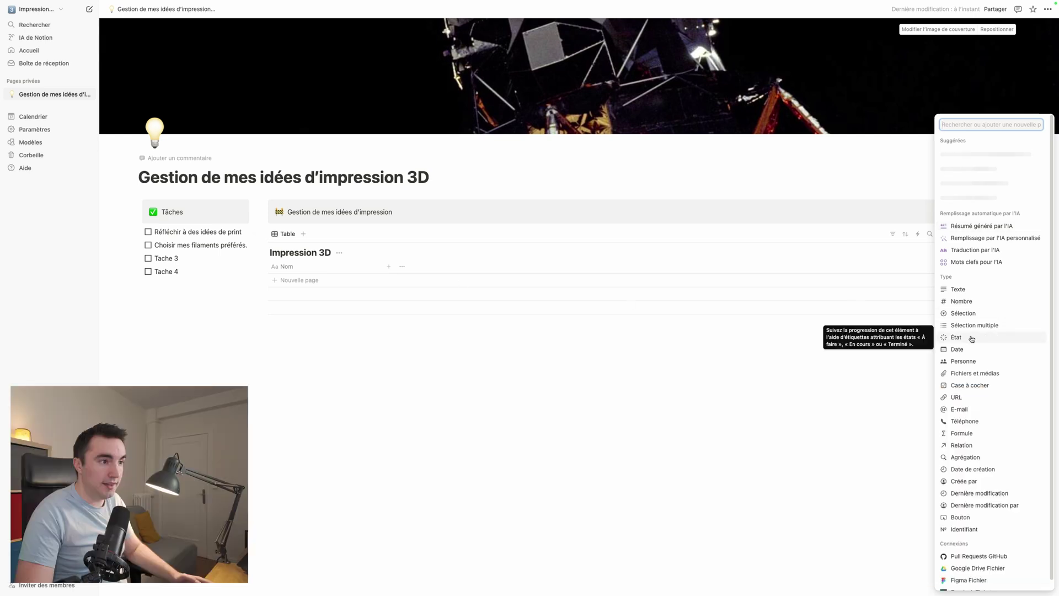
left_click(972, 338)
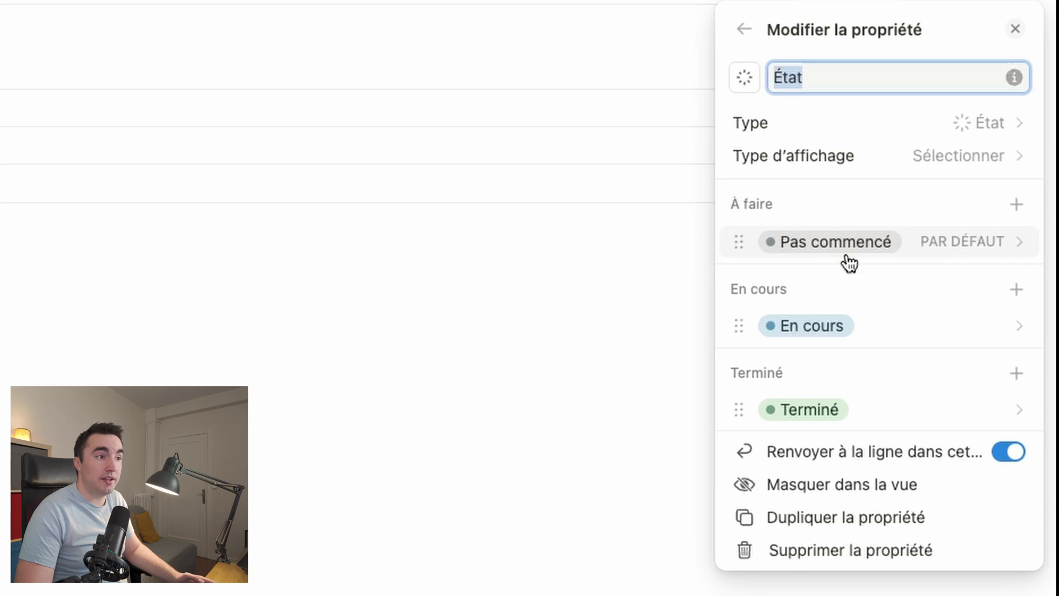
left_click(835, 255)
left_click(914, 286)
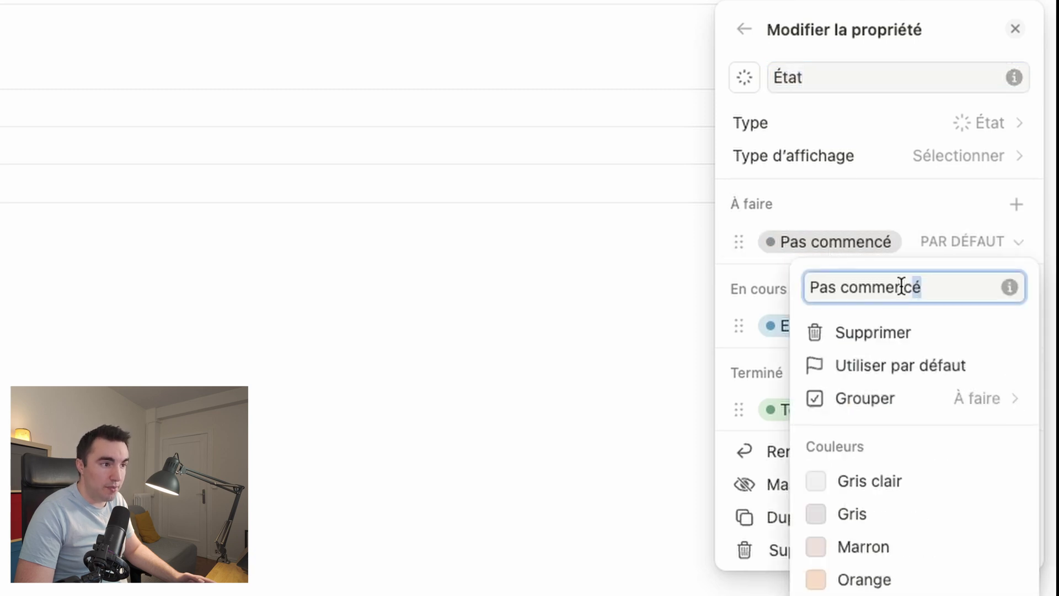
key("ctrl+a")
type("Idée")
left_click(883, 595)
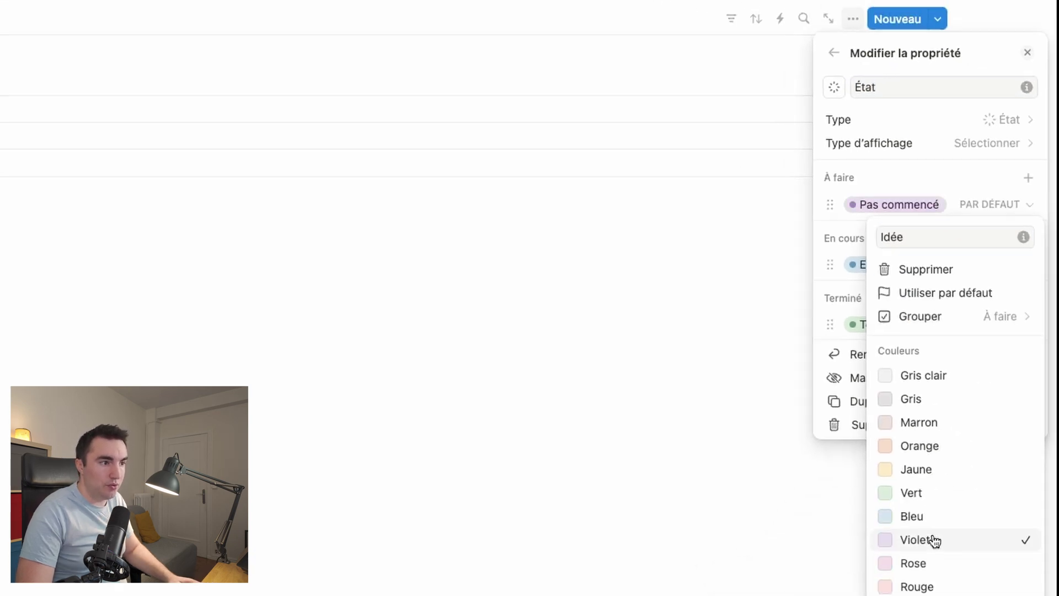
left_click(793, 258)
Rename the En cours option to Conception and add an 'A imprimer' option.
left_click(891, 254)
left_click_drag(938, 282, 891, 280)
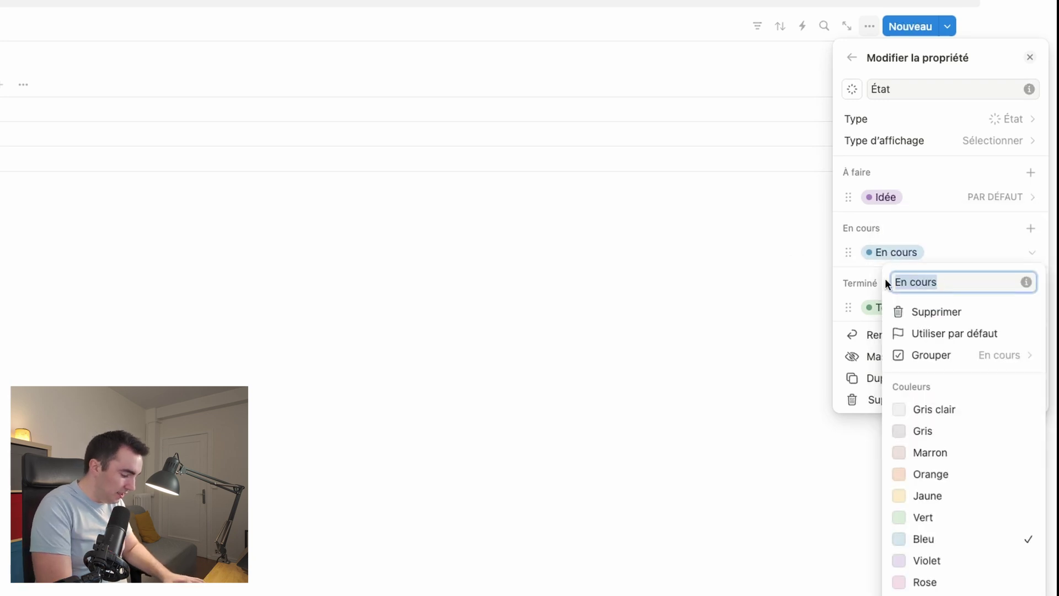
type("Conception")
key("Return")
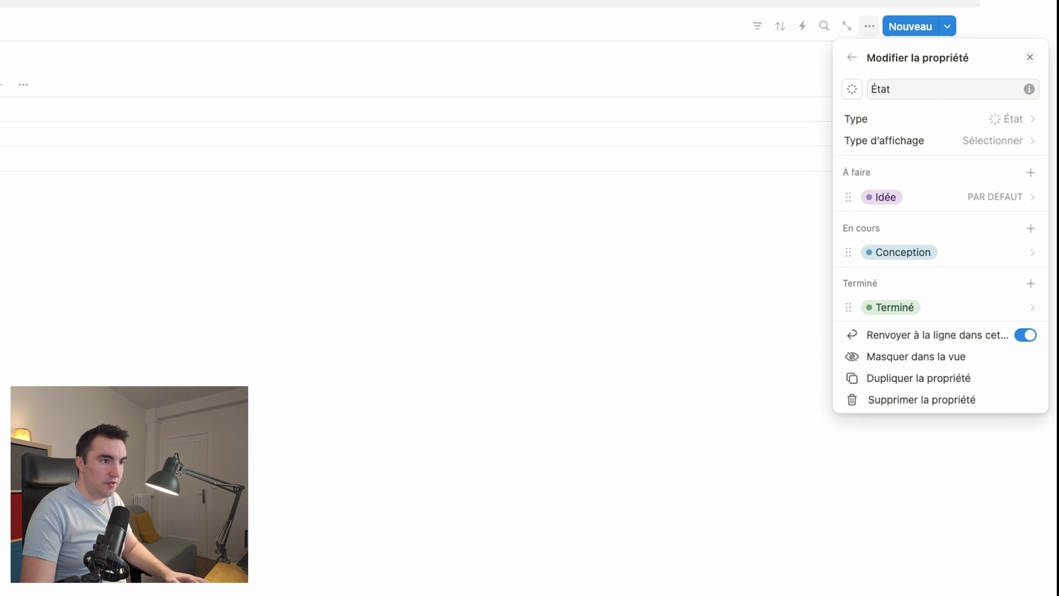
left_click(1031, 230)
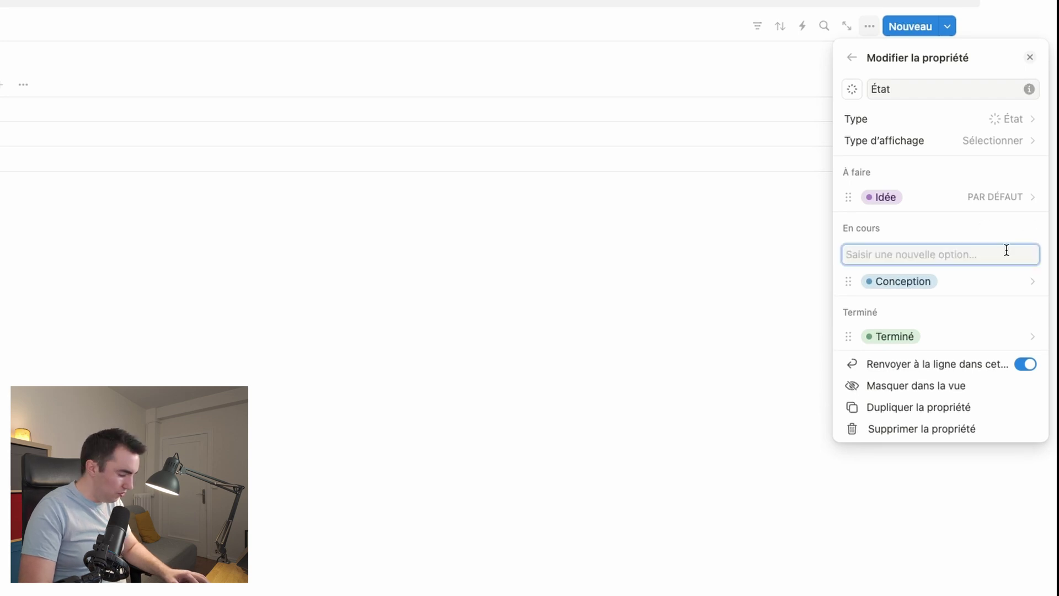
type("A pimprimer")
key("Return")
Move A imprimer below Conception, colour Conception yellow, and close the property settings.
left_click_drag(850, 281, 852, 303)
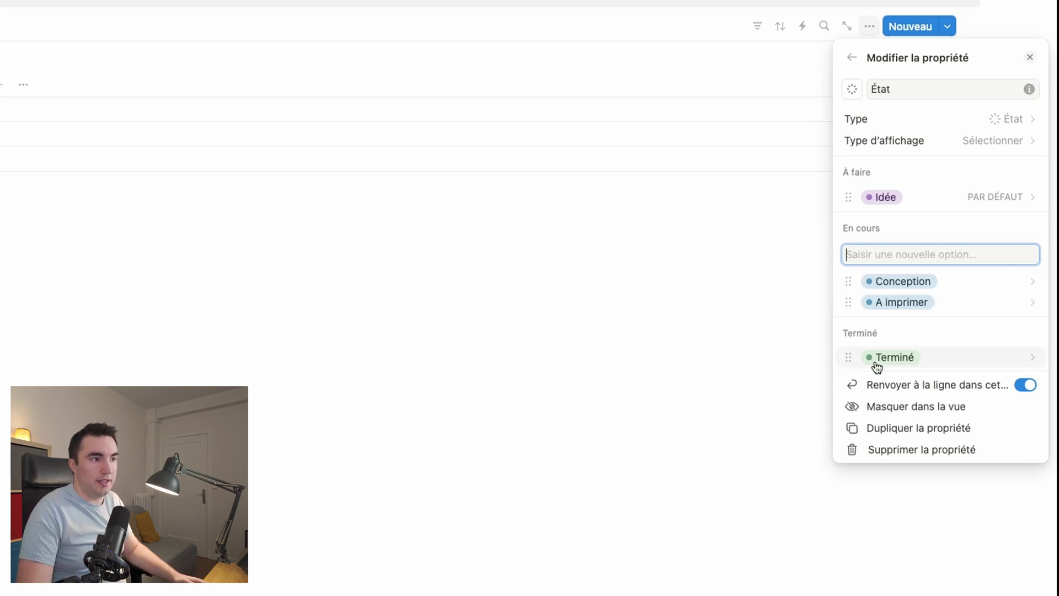
left_click(910, 307)
left_click(913, 250)
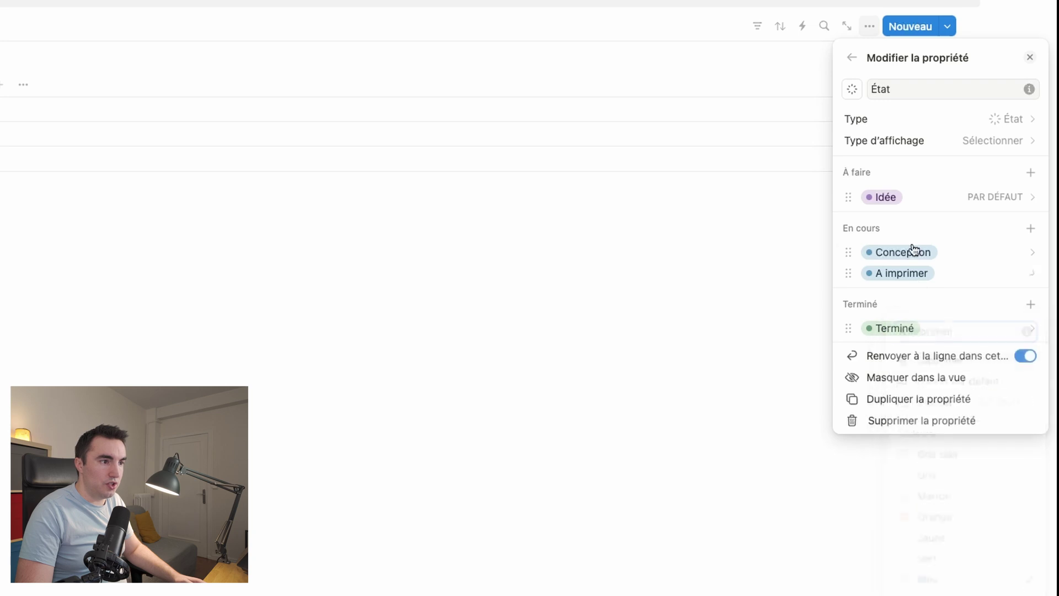
left_click(912, 250)
left_click(932, 496)
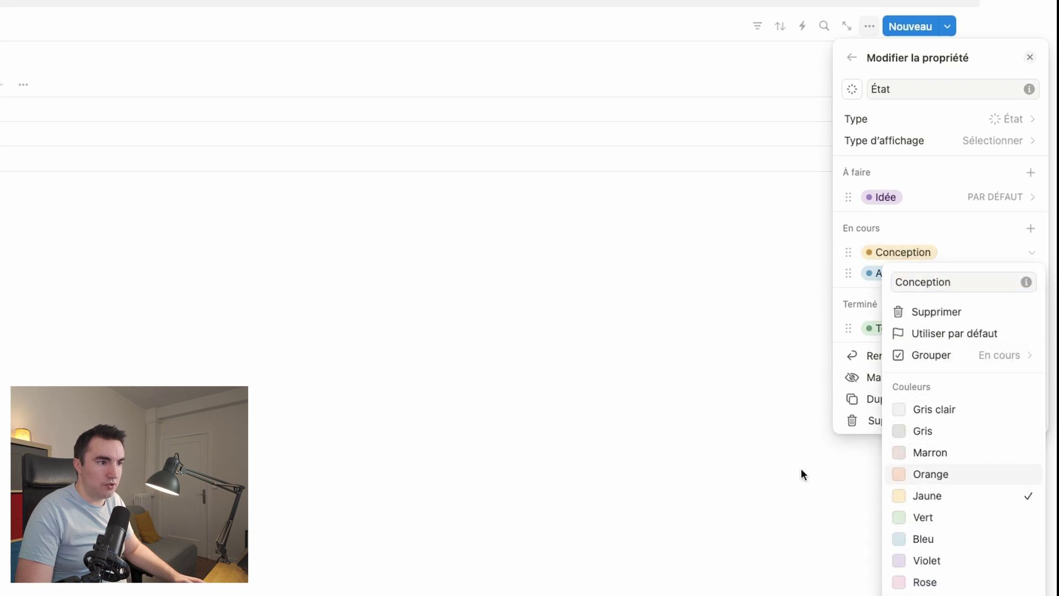
left_click(780, 466)
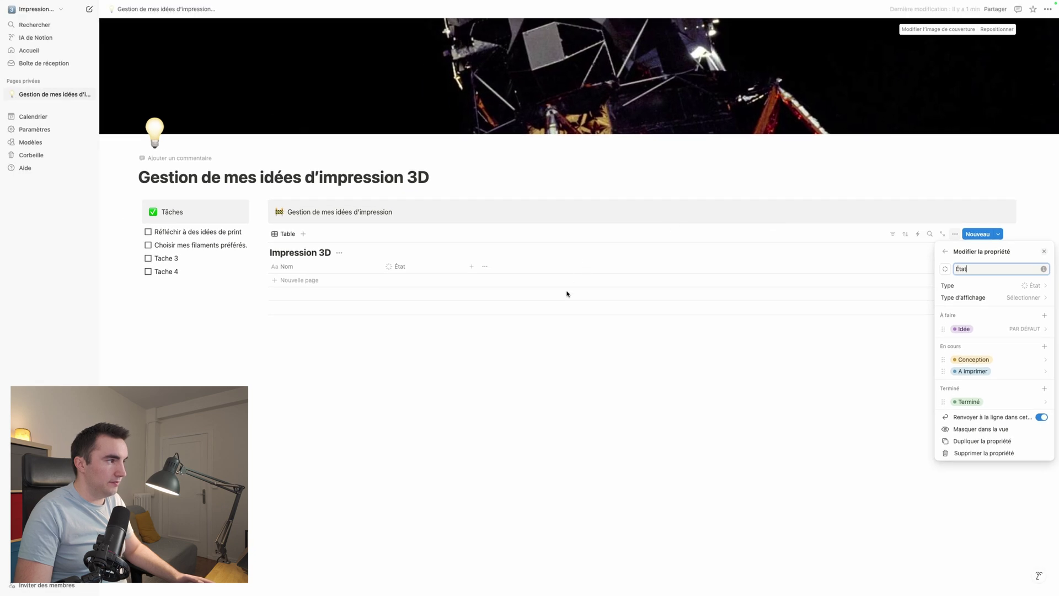
left_click(600, 419)
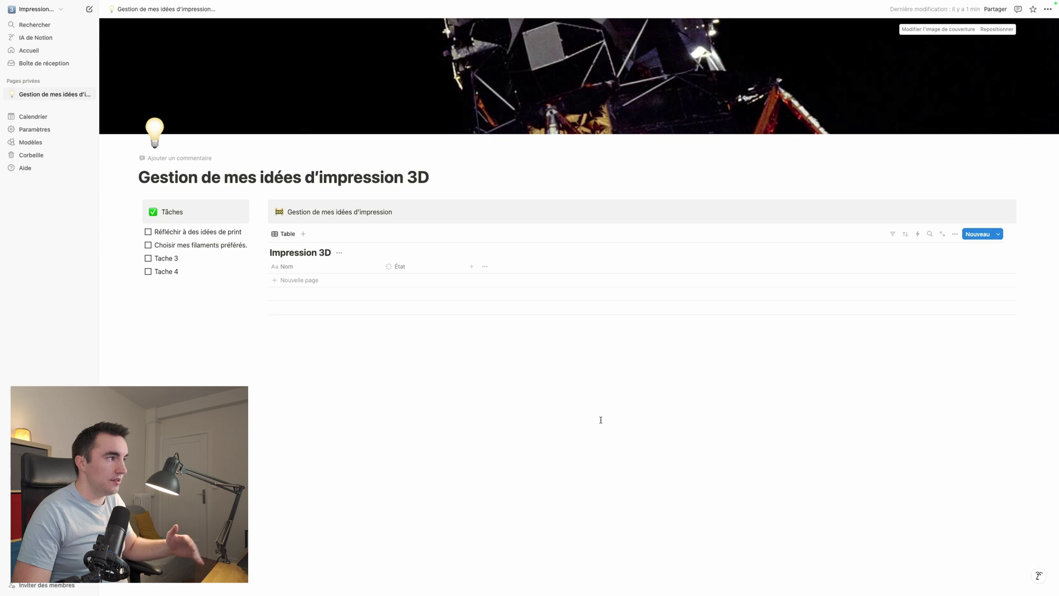
Add two rows named Badge and Mini plaquette to the Impression 3D table.
left_click(284, 282)
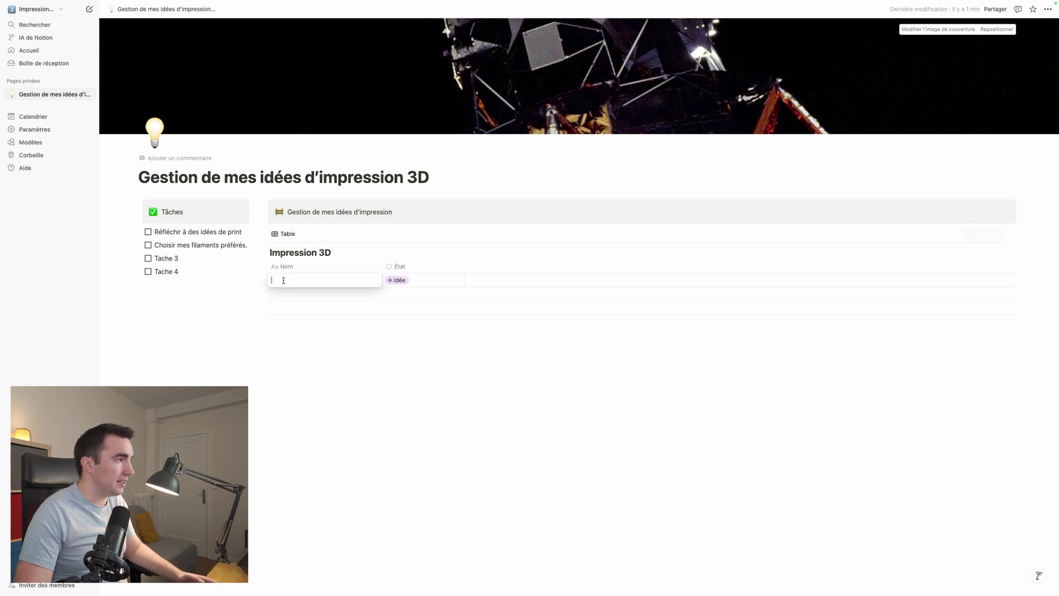
type("Badge")
key("Return")
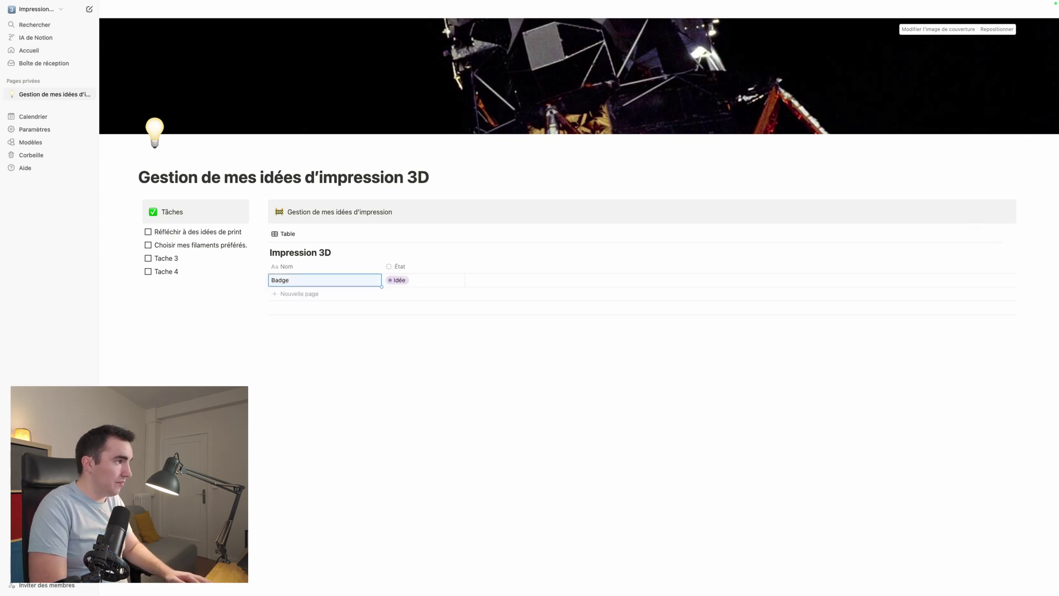
left_click(289, 293)
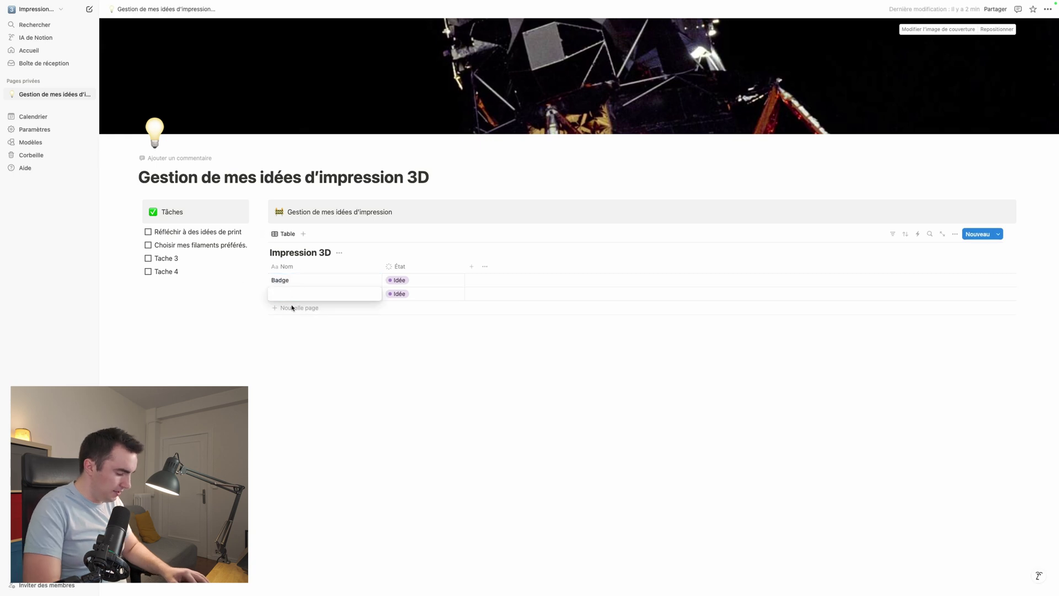
type("Mini plaquette")
key("Return")
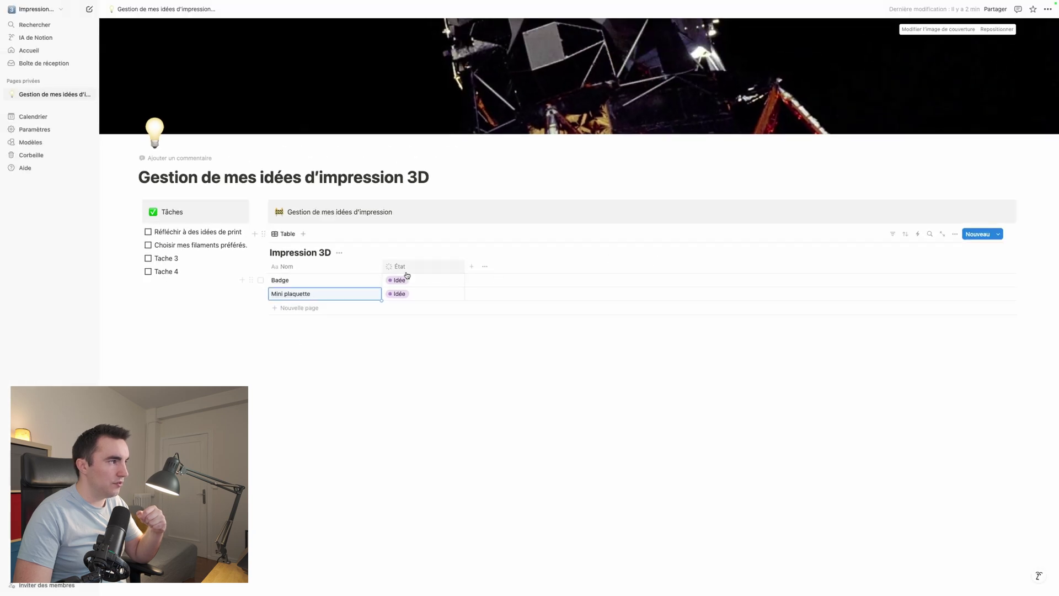
Add a multi-select property Thème with options Natation, Sport and Bureau.
left_click(472, 267)
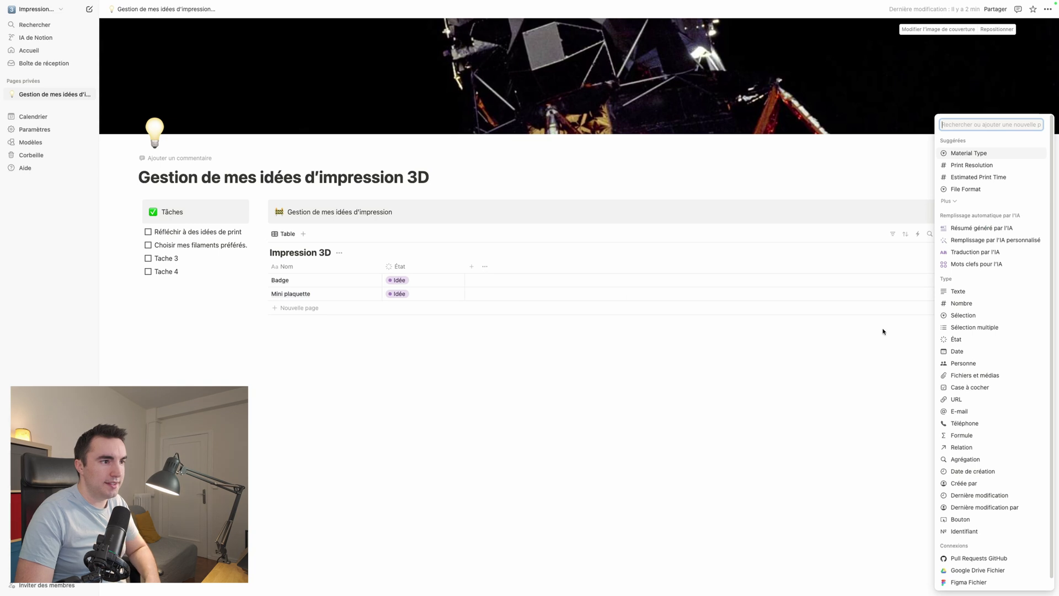
scroll(996, 304, "down", 1)
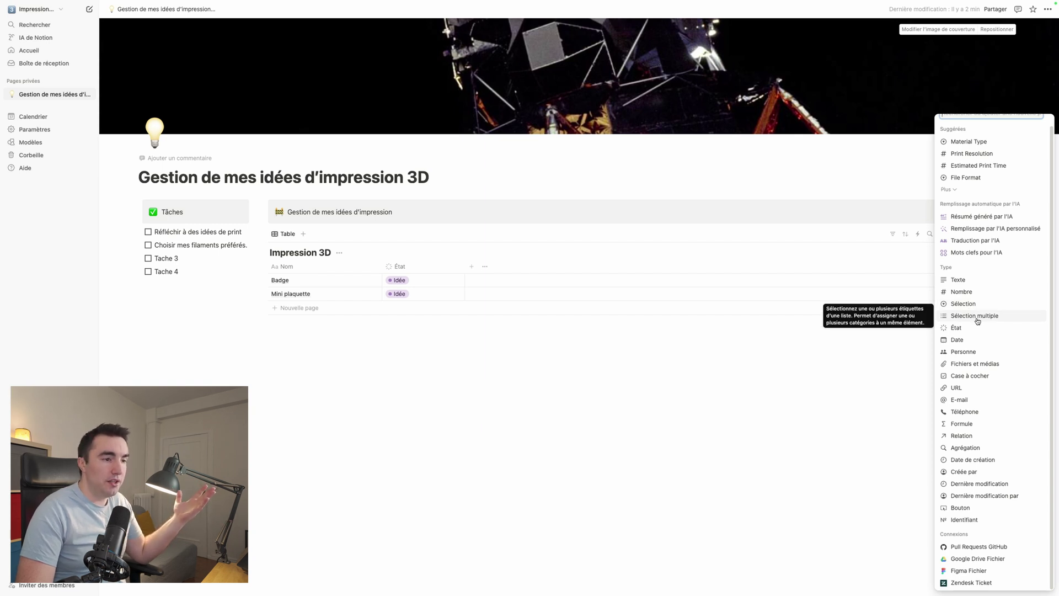
left_click(978, 321)
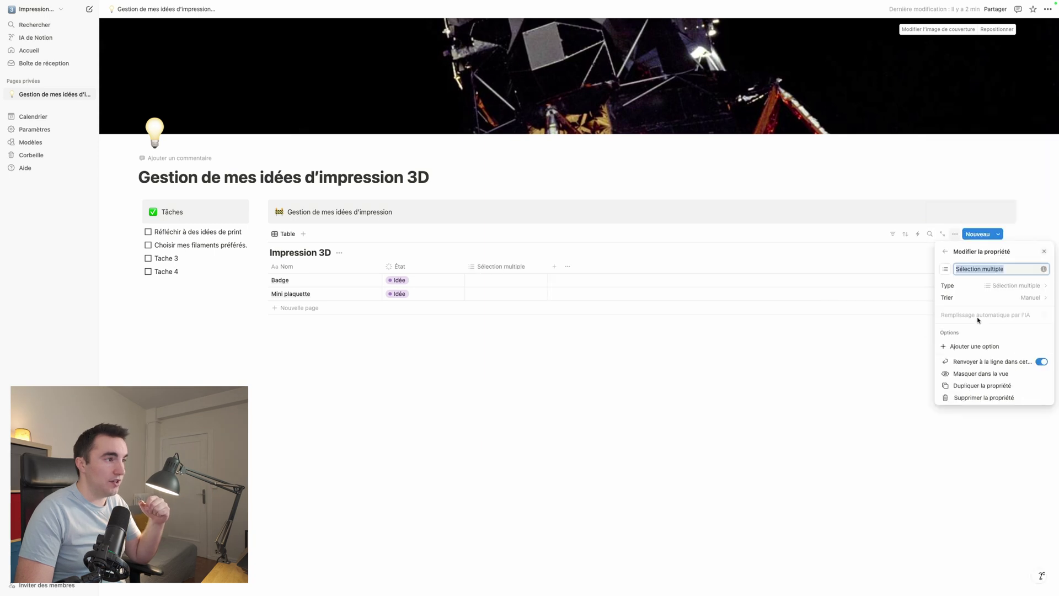
type("Thème")
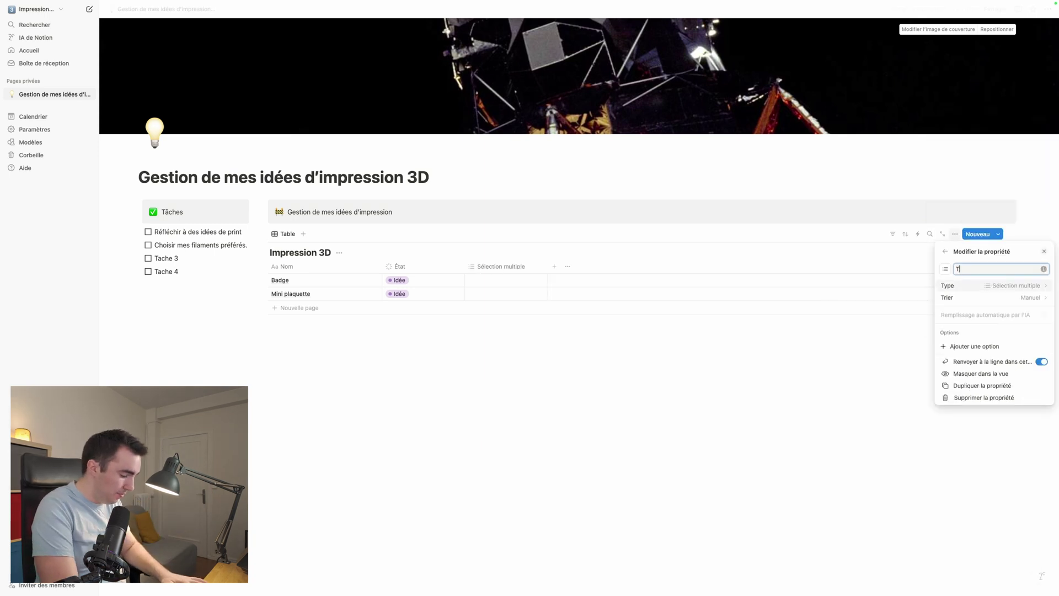
left_click(973, 347)
type("Nata")
type("tion")
key("Return")
type("Sport")
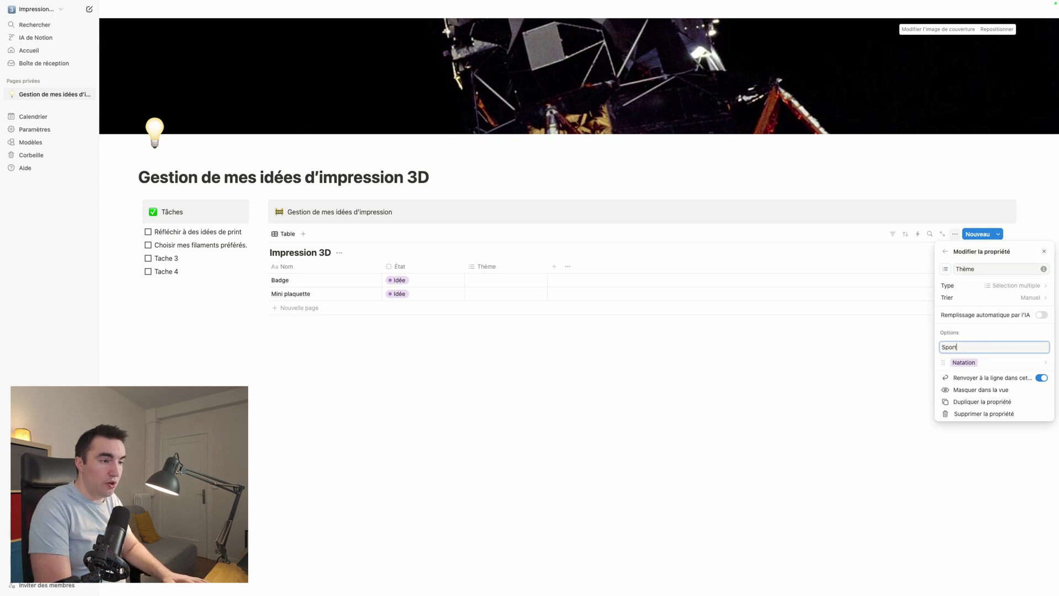
key("Return")
type("Bureau")
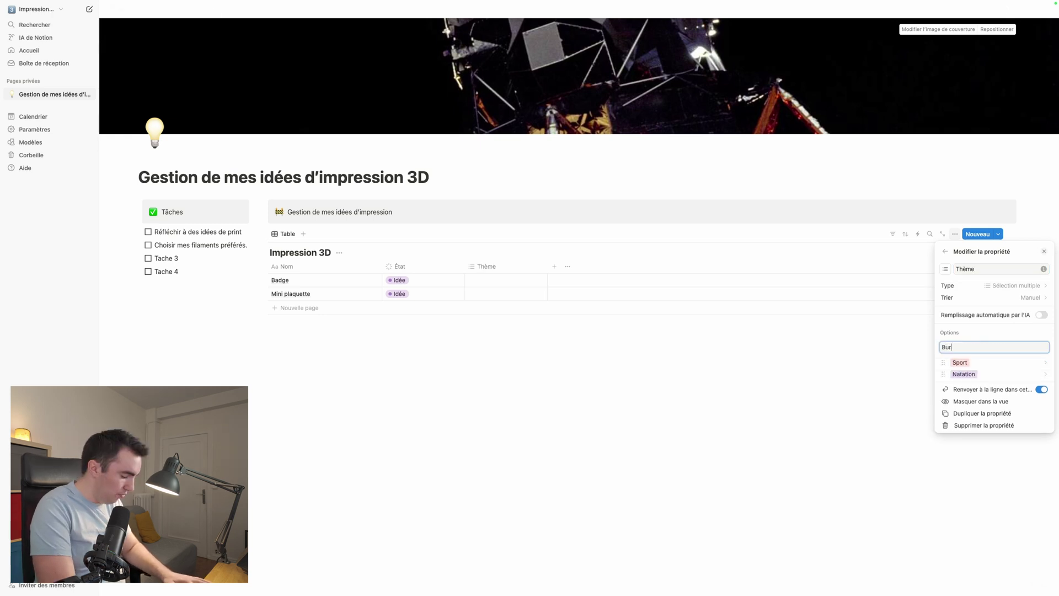
key("Return")
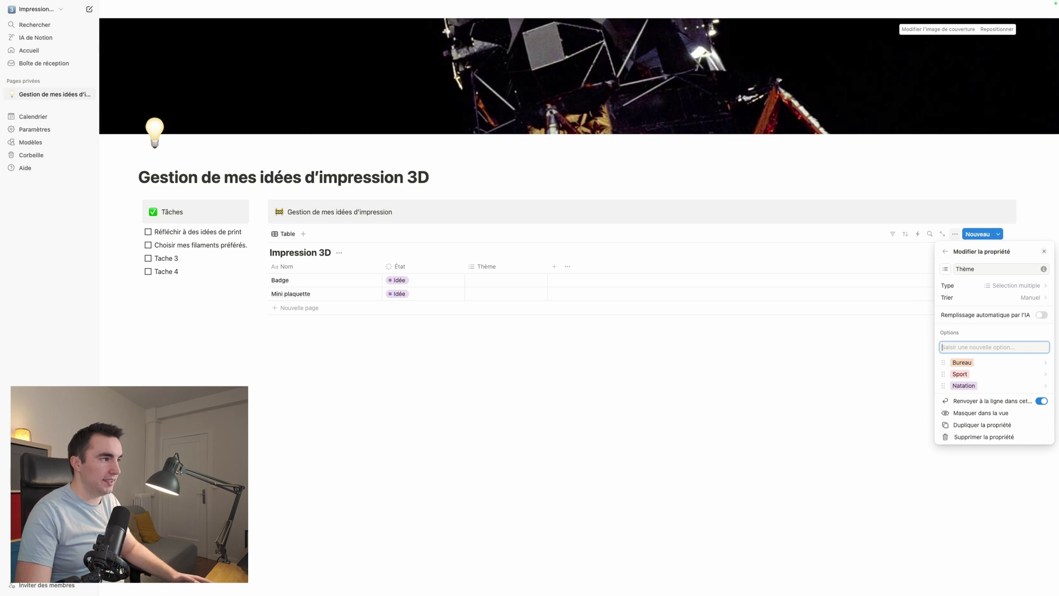
left_click(870, 377)
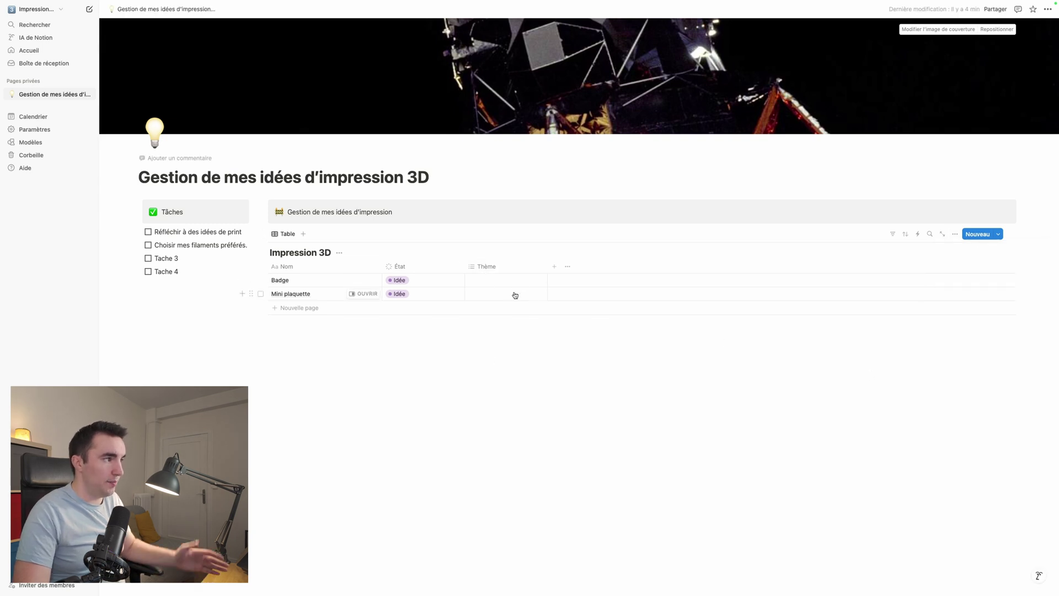
Tag Badge and Mini plaquette with Sport and Natation, then open Badge's page.
left_click(502, 281)
left_click(488, 323)
left_click(496, 329)
key("Escape")
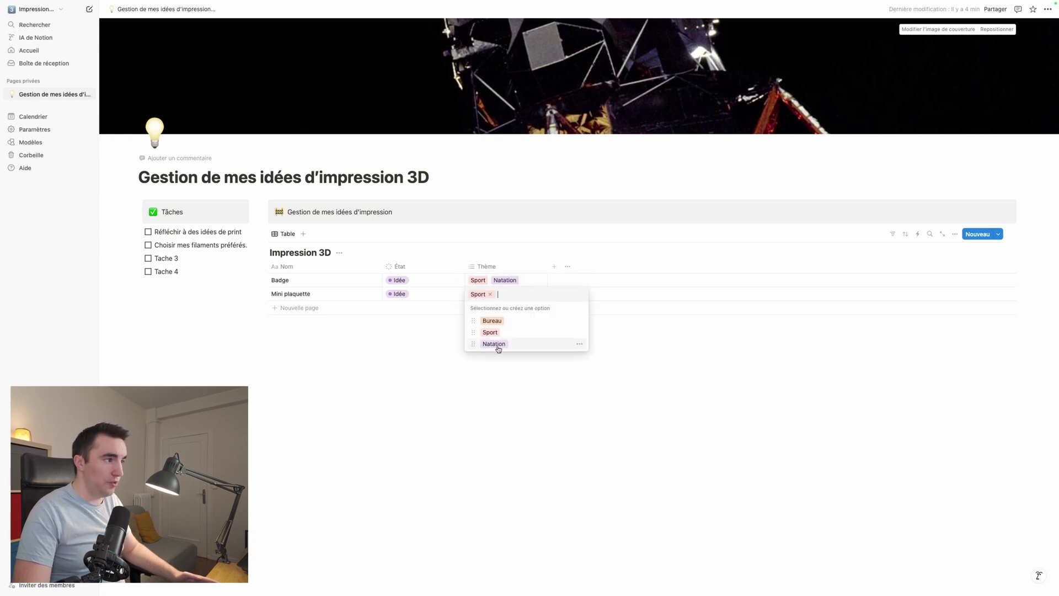
left_click(497, 346)
left_click(501, 380)
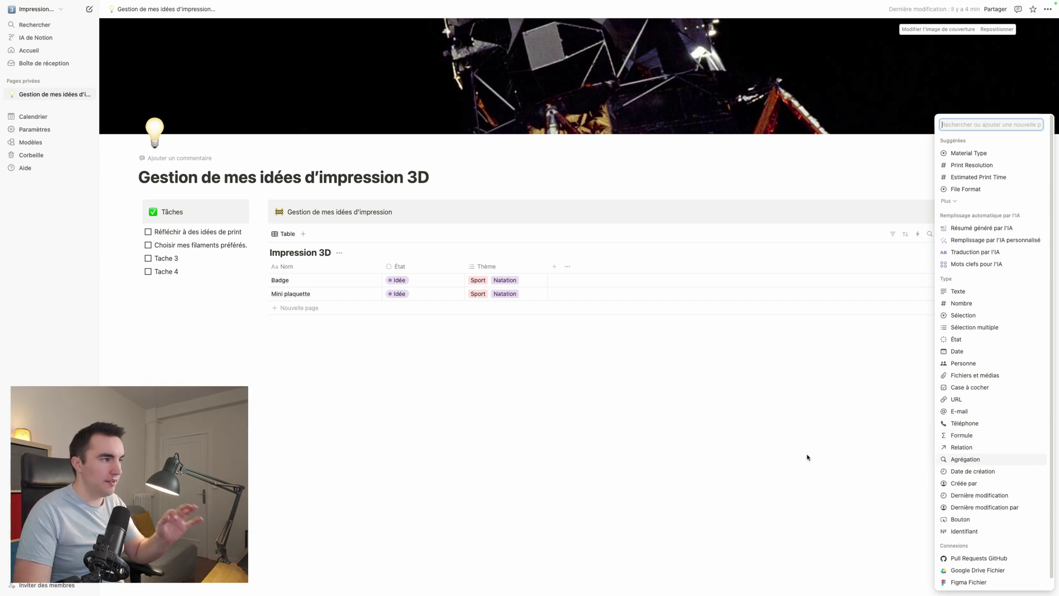
left_click(756, 434)
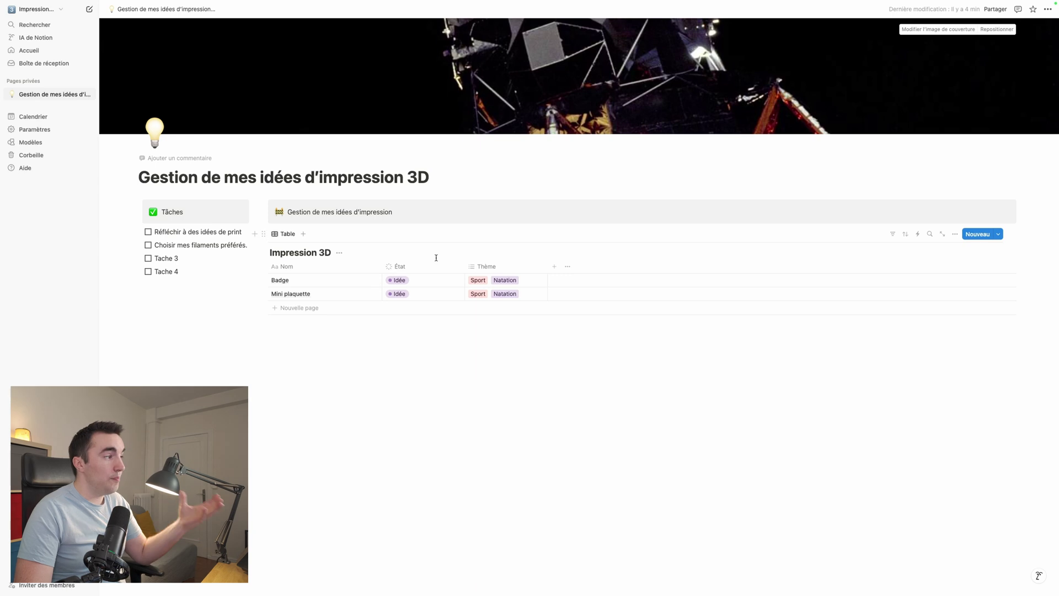
left_click(366, 282)
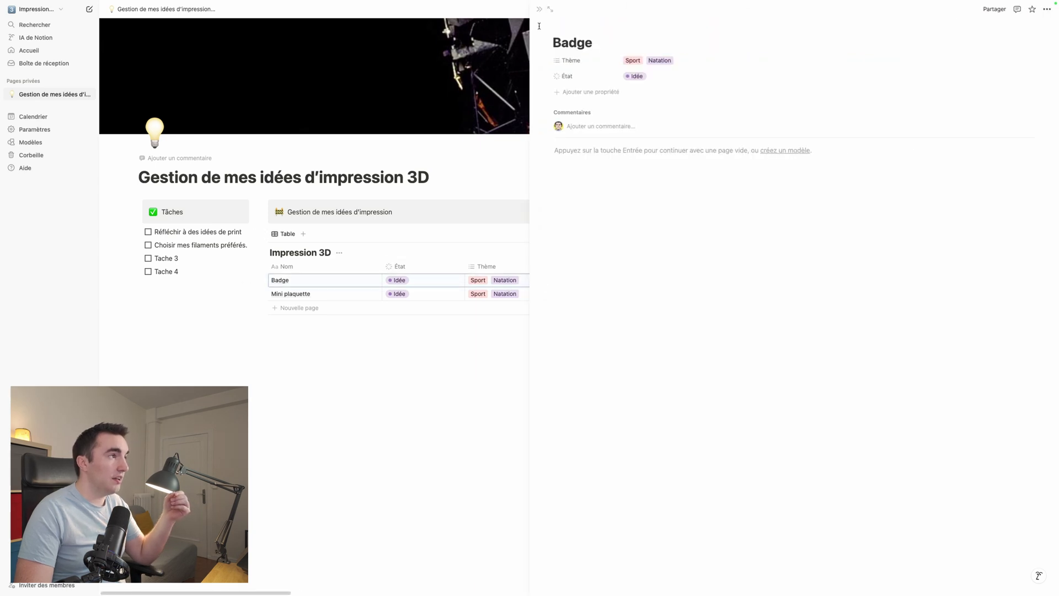
Expand Badge to full page and paste a description sentence into its body.
left_click(551, 10)
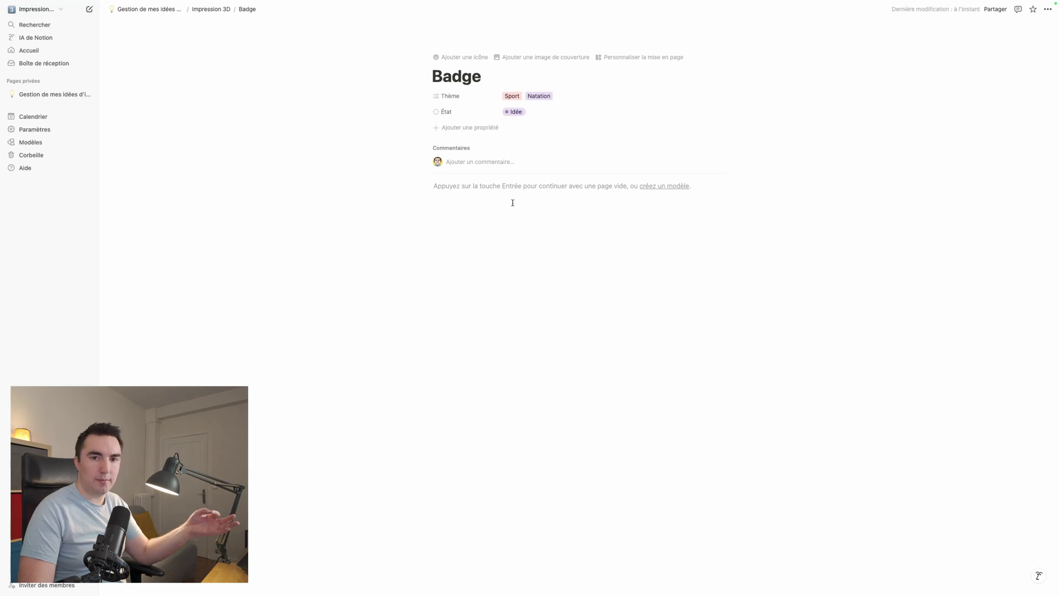
left_click(452, 187)
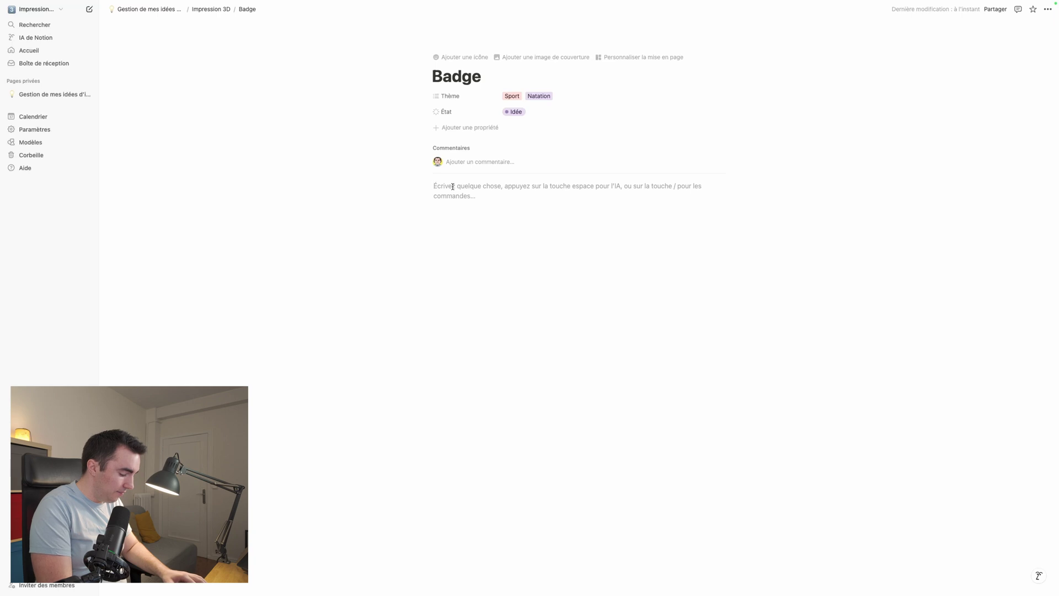
type("Petit badge de natation dédié aux nageurs.")
key("Return")
Add to-dos 'Trouver des idées de phrase pour les badges' and 'Choisir les couleurs de mes badges.', then return to the main page.
type("/")
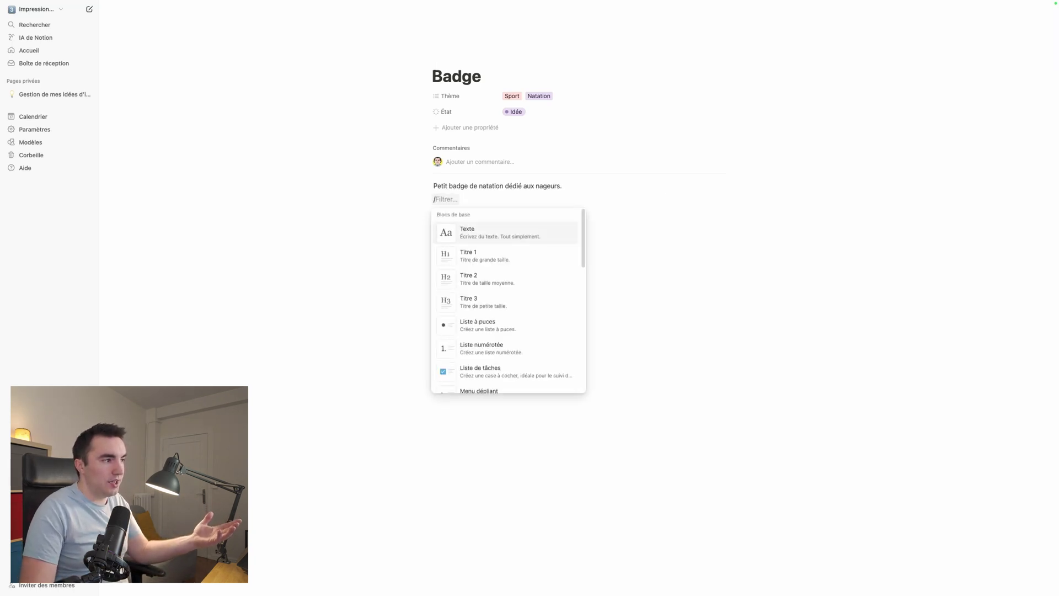
scroll(546, 331, "down", 3)
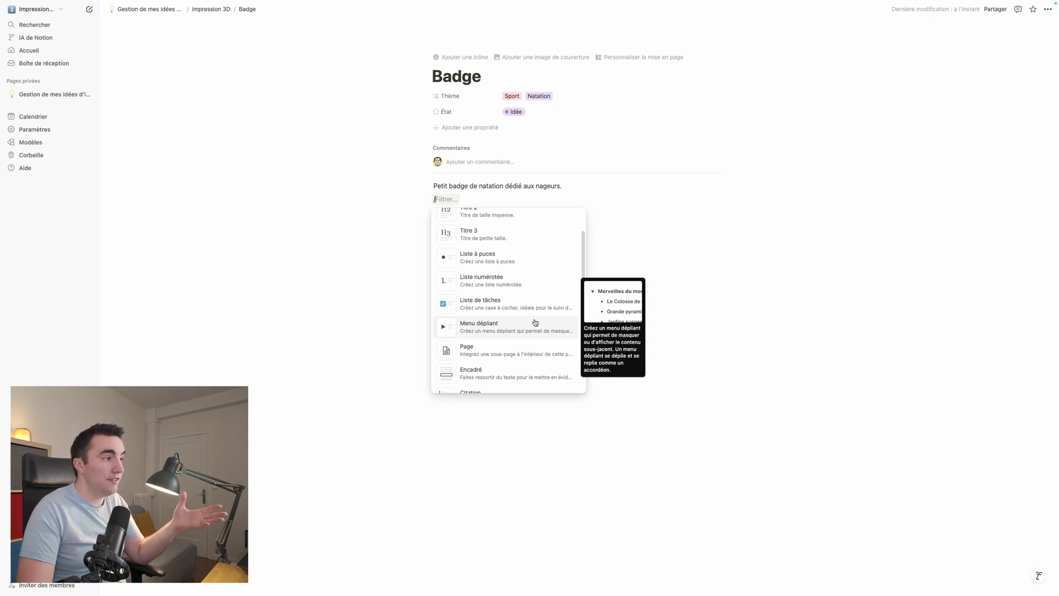
left_click(503, 311)
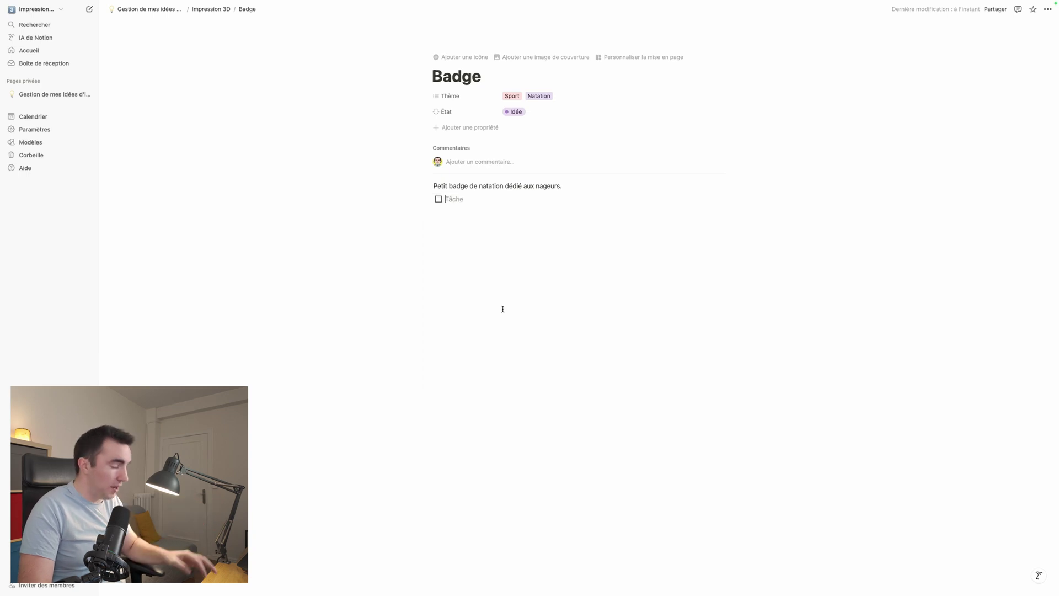
type("Trouver des id")
type("ées de phrase pour les badges")
key("Return")
type("Ch")
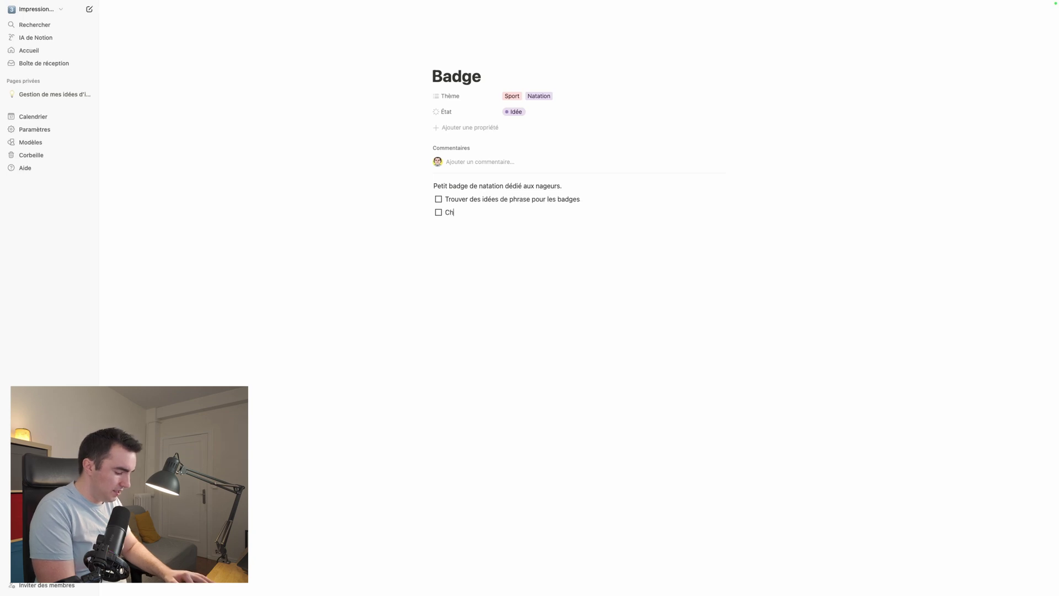
type("oisir les couleurs de ")
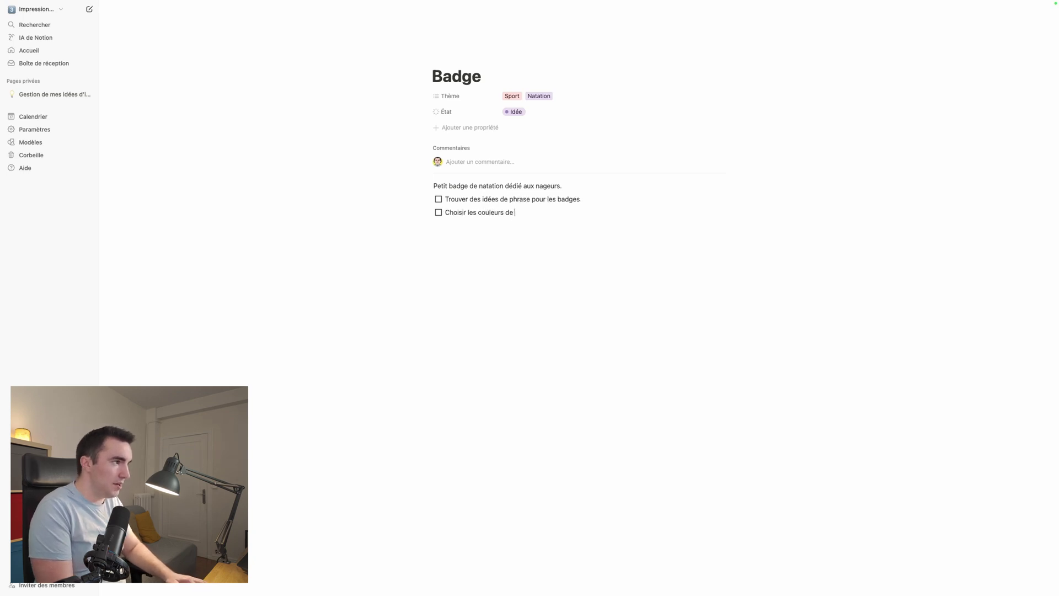
type("mes badges.")
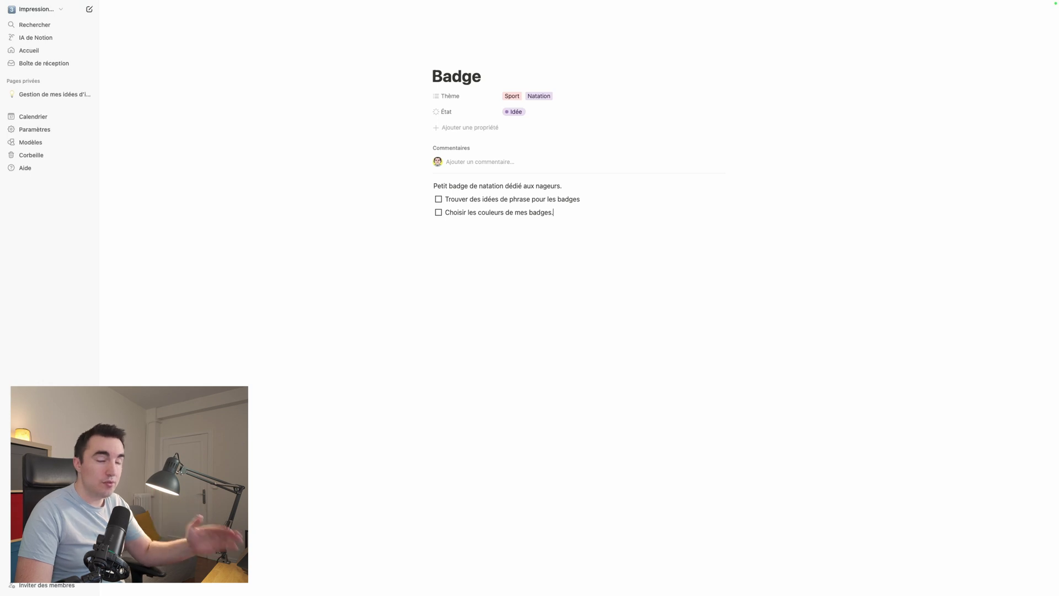
left_click(215, 9)
left_click(161, 10)
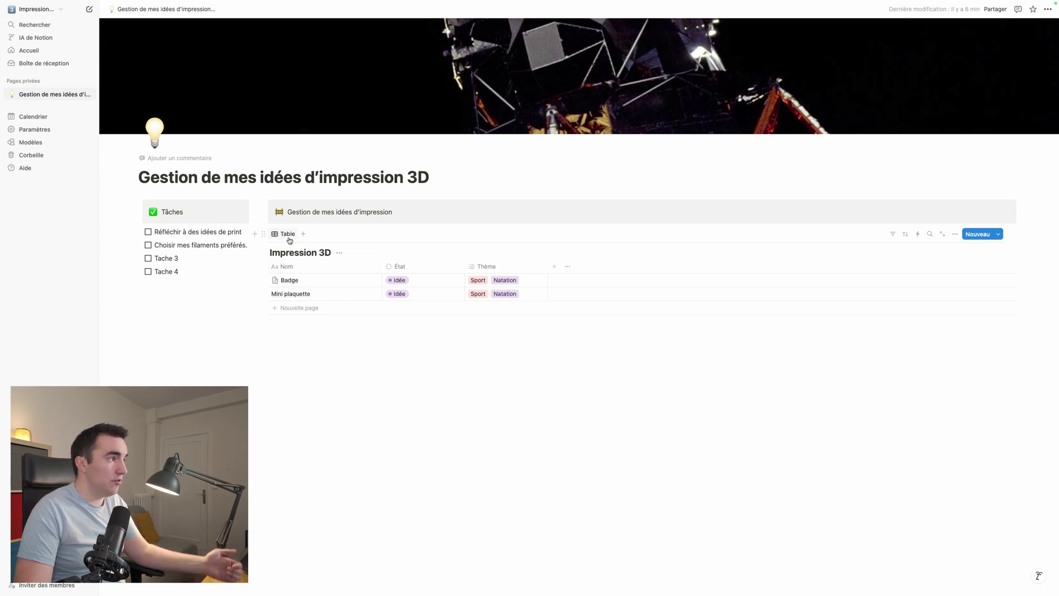
Duplicate the Table view and name the copy 'Suivi de mes impression 3D'.
left_click(288, 237)
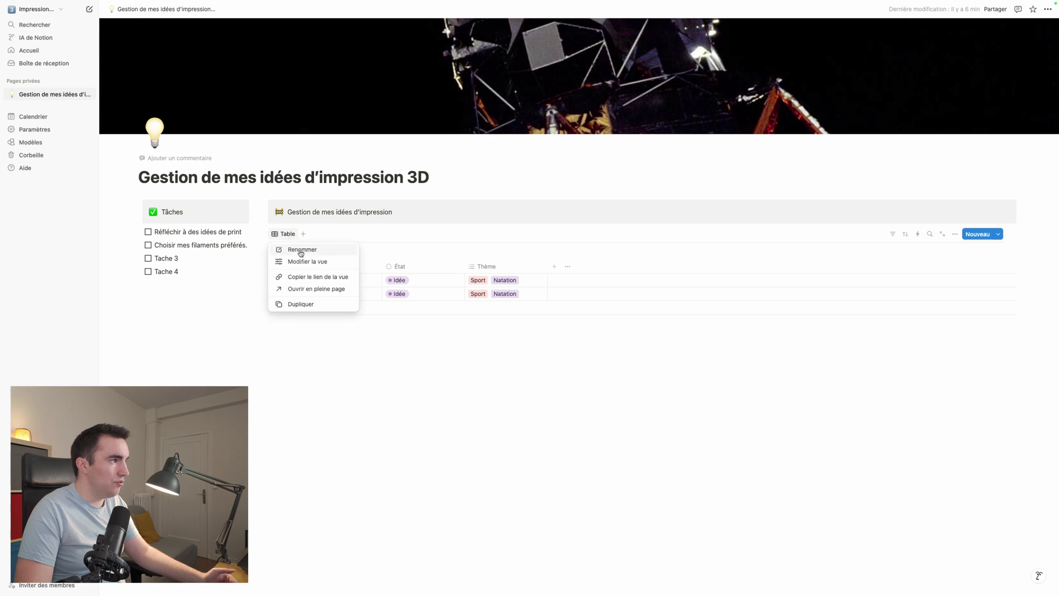
left_click(303, 305)
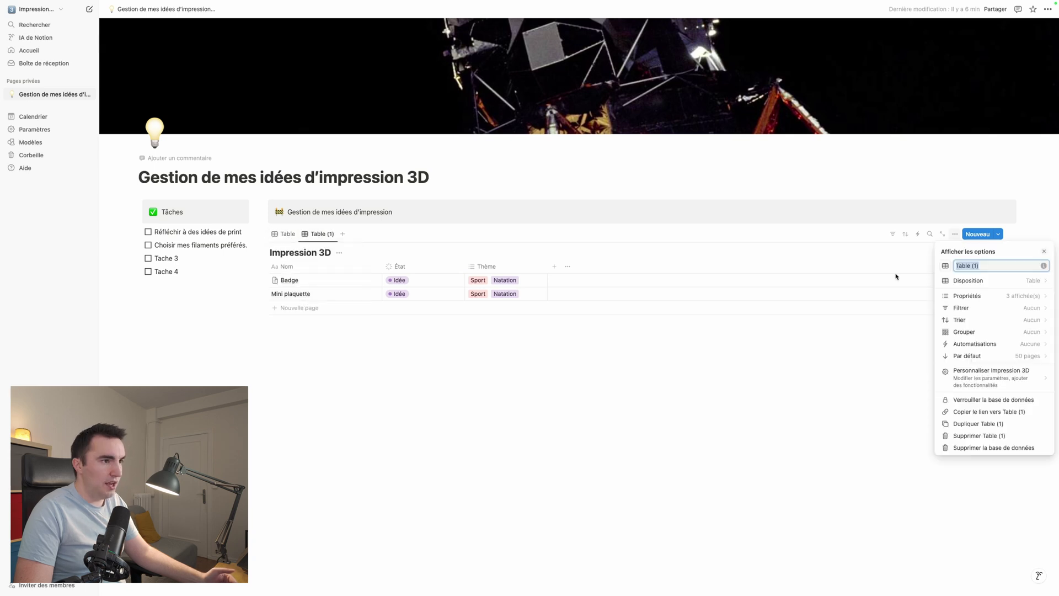
type("Suivi de mes impression 3D")
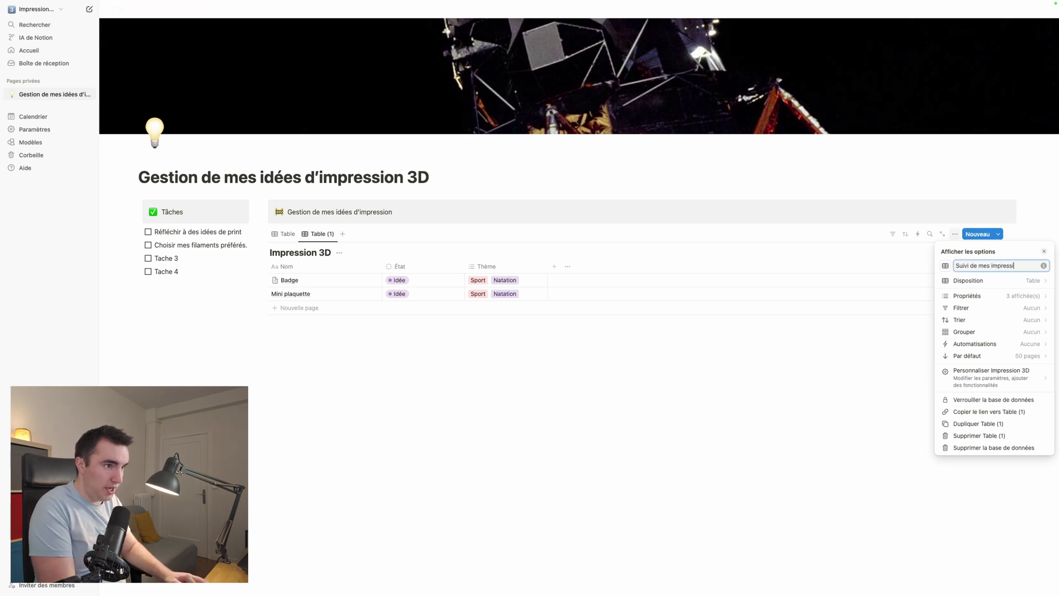
key("Return")
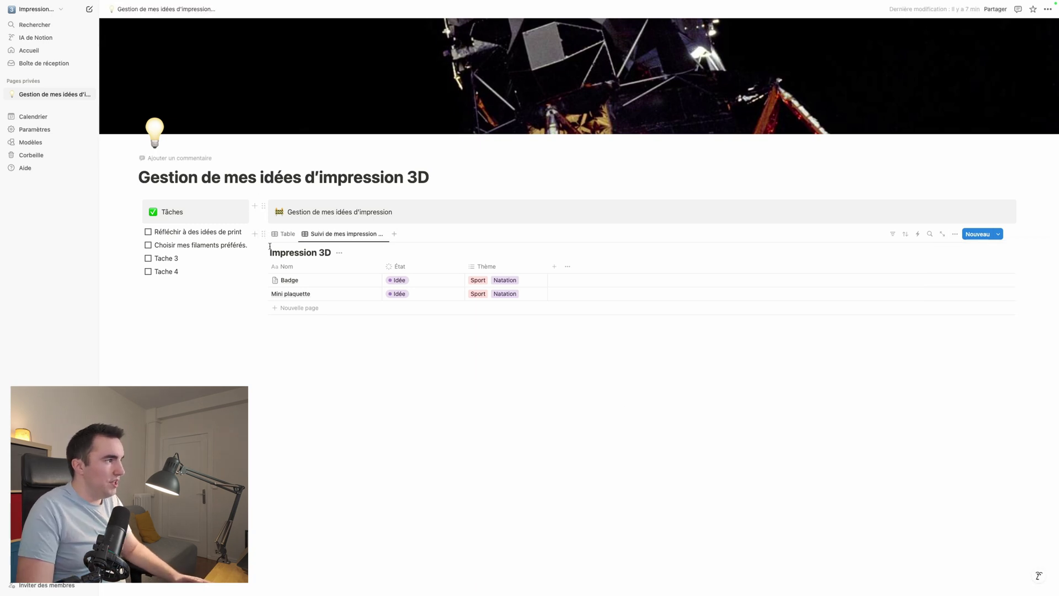
left_click(295, 237)
left_click(335, 236)
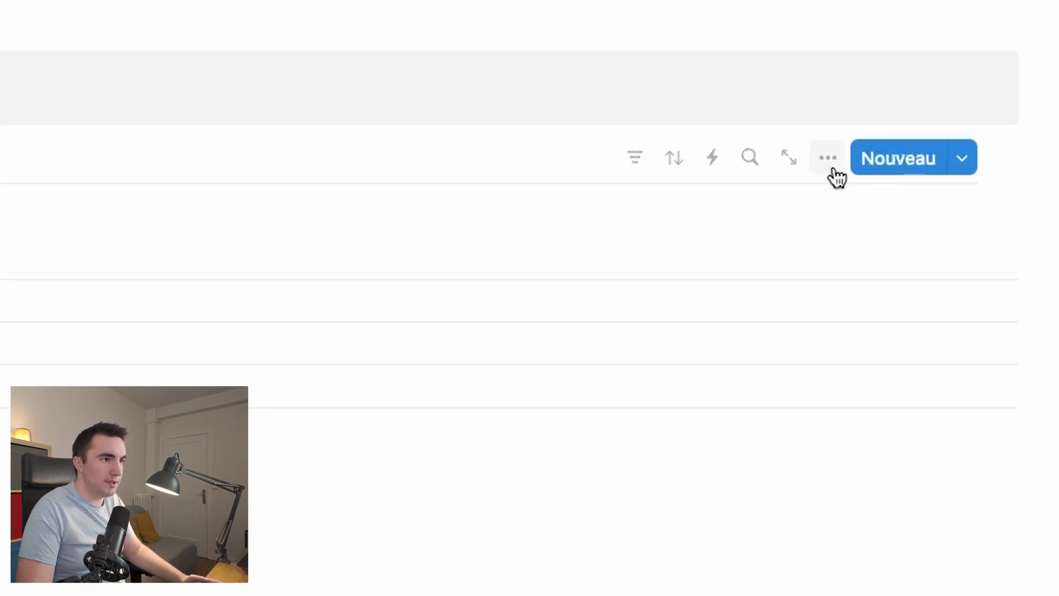
Switch the 'Suivi de mes impression 3D' view's layout to Kanban, then return to the Table view.
left_click(954, 234)
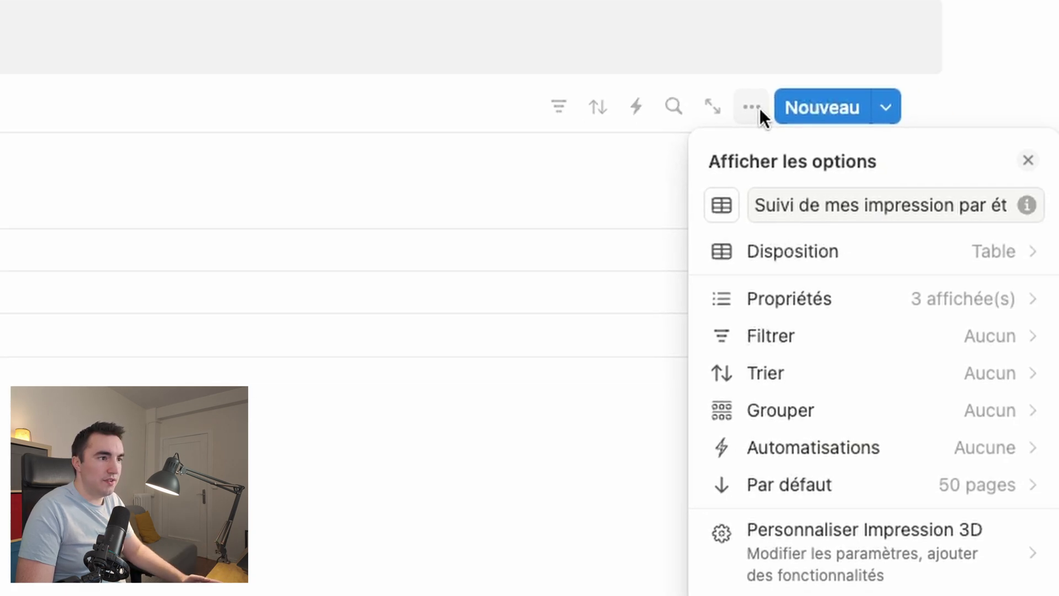
left_click(776, 256)
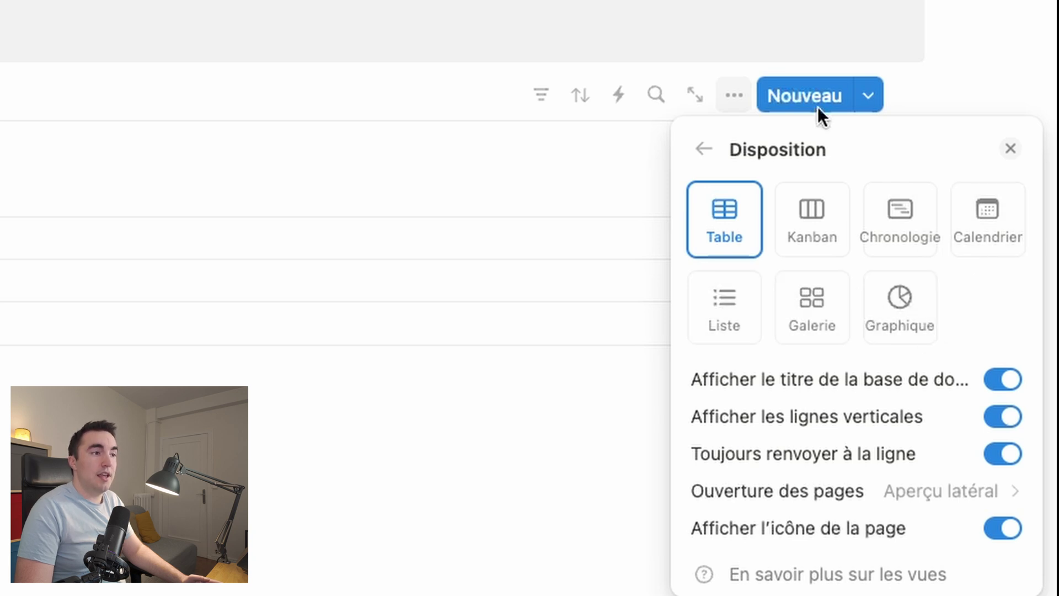
left_click(811, 230)
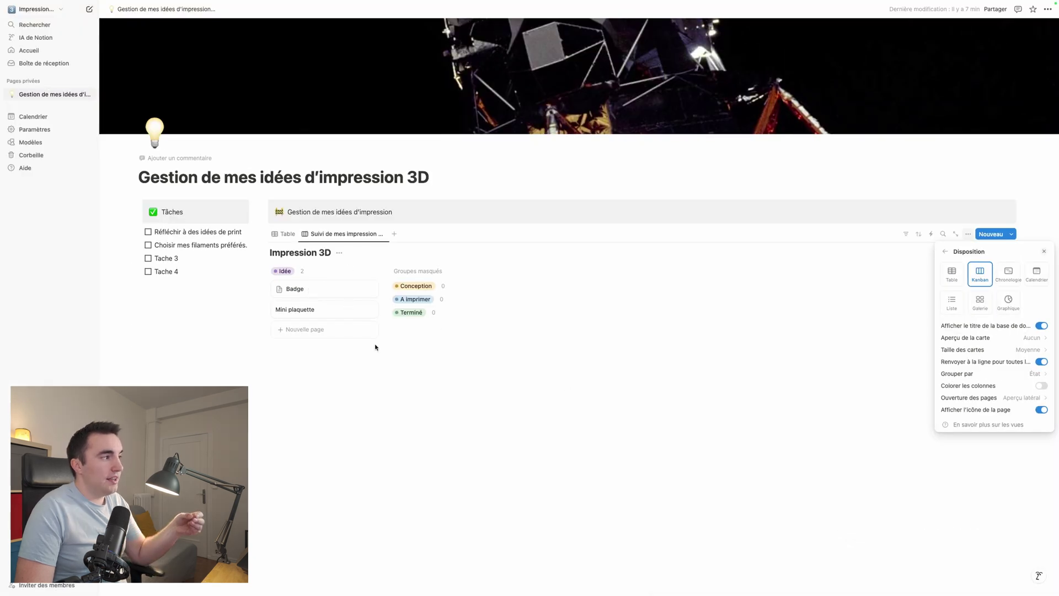
left_click(274, 236)
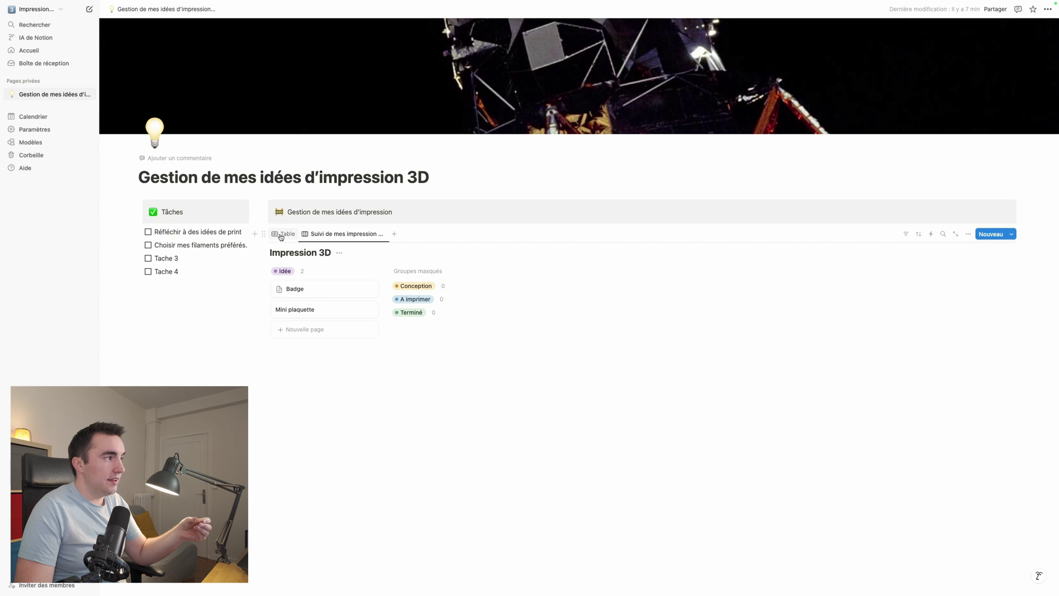
left_click(282, 238)
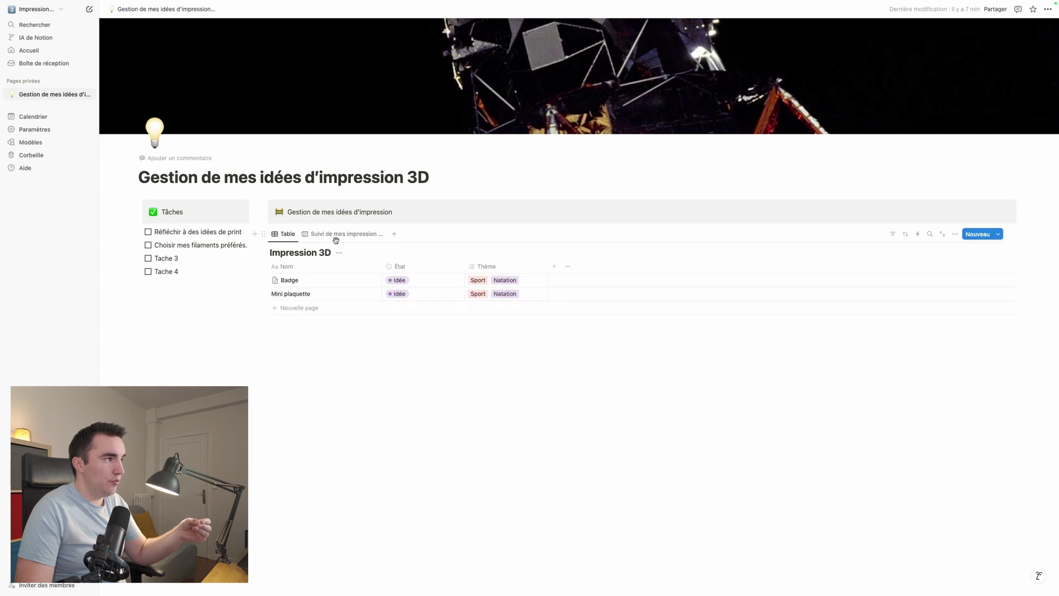
Add rows Figurine, Support de casque and Support de manette to the table.
left_click(293, 307)
type("Figurin")
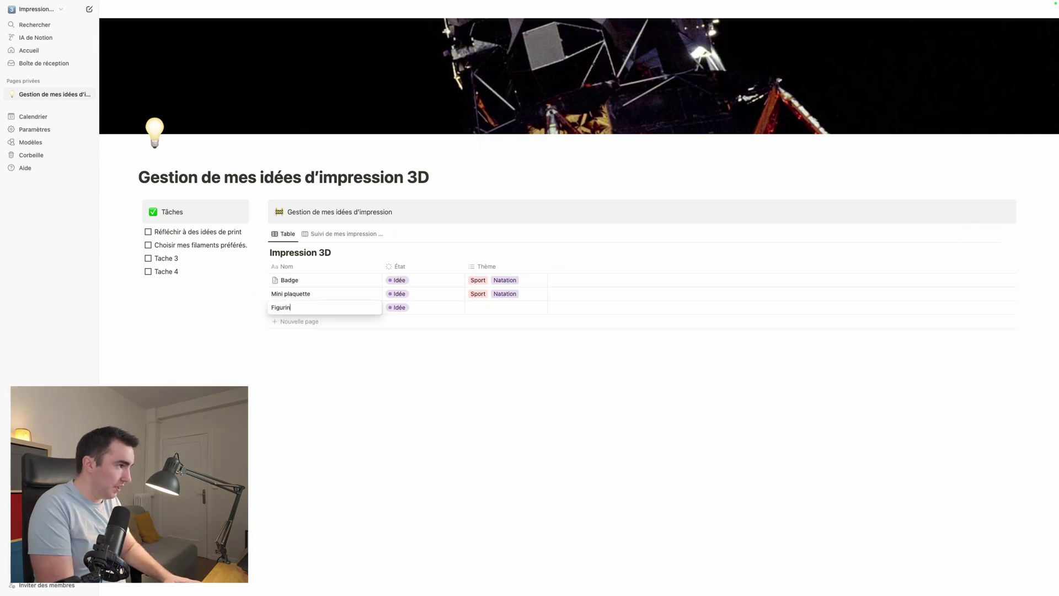
type("e")
key("Return")
type("Support de caso")
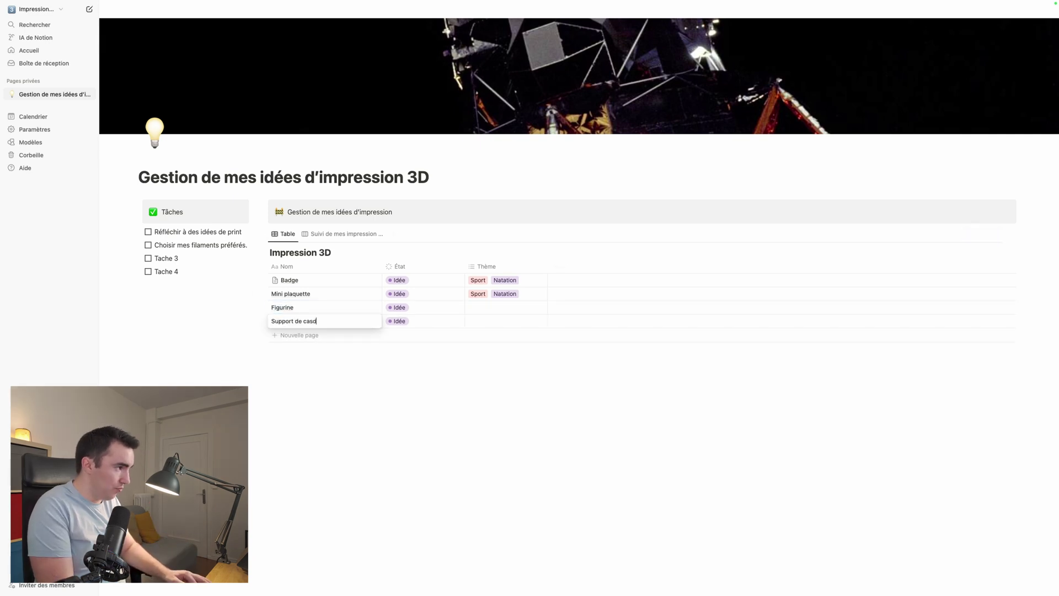
type("que")
key("Return")
type("Support ")
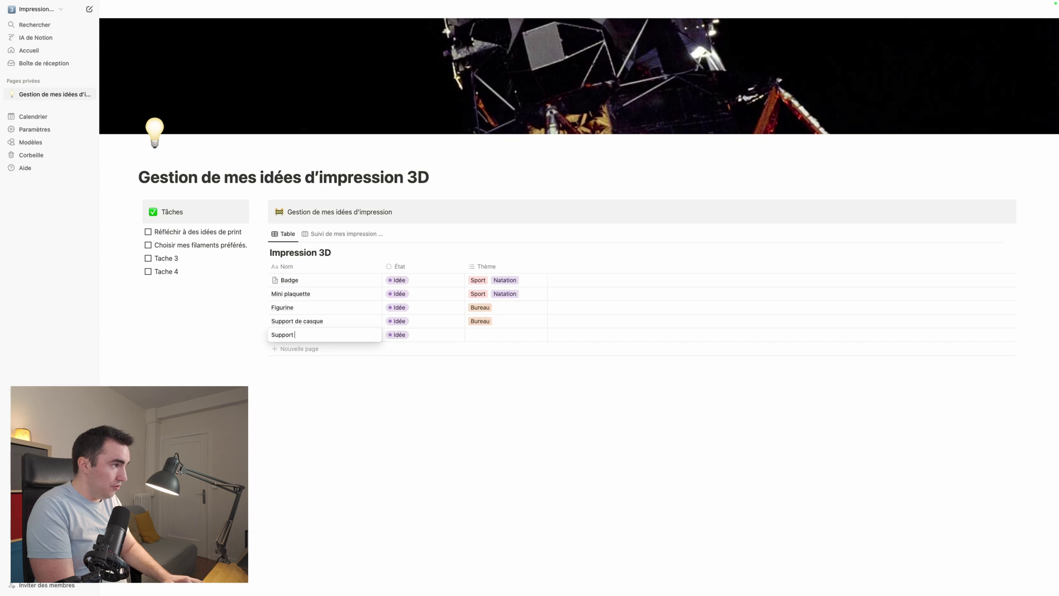
type("de manette")
key("Escape")
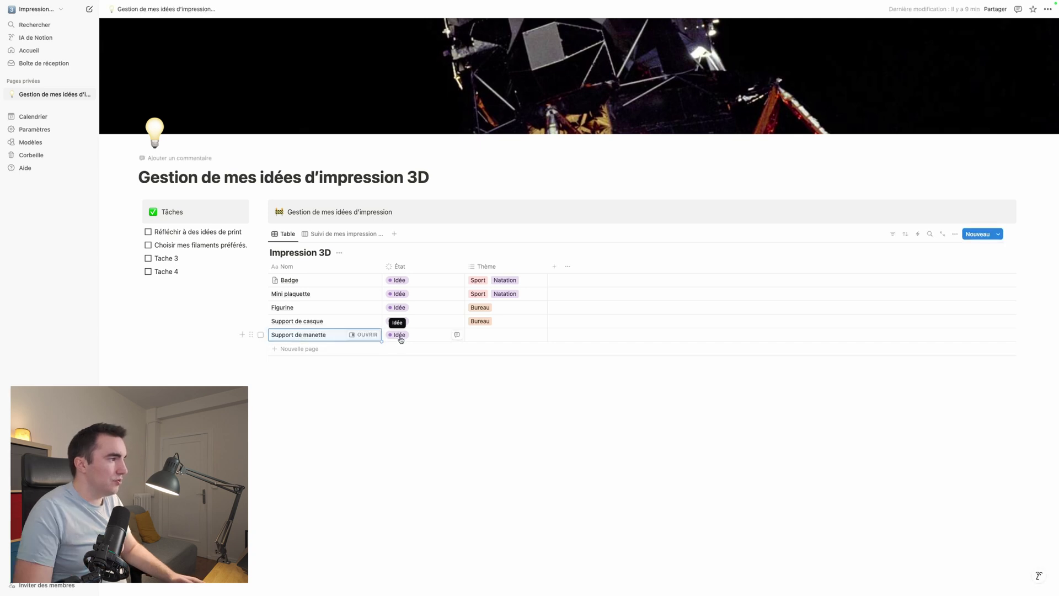
Set both Support de manette and Support de casque to Terminé.
left_click(401, 337)
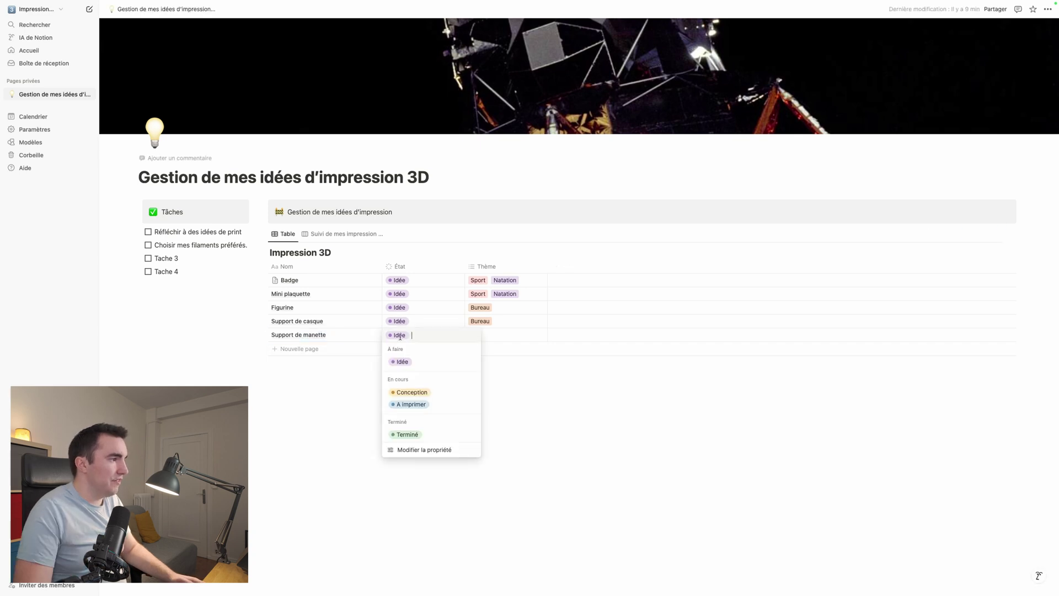
left_click(413, 435)
left_click(401, 321)
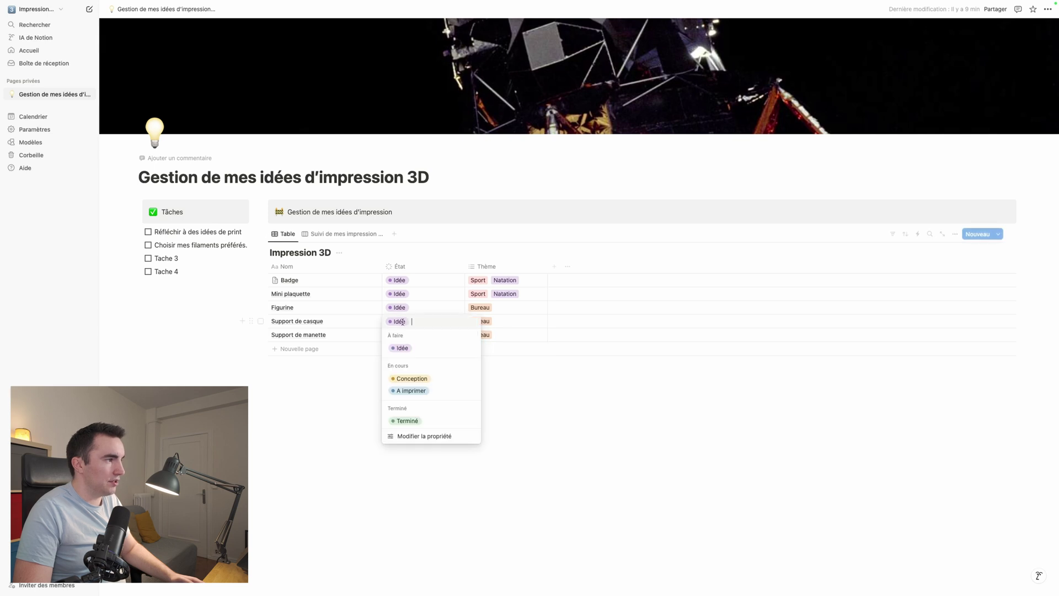
left_click(407, 422)
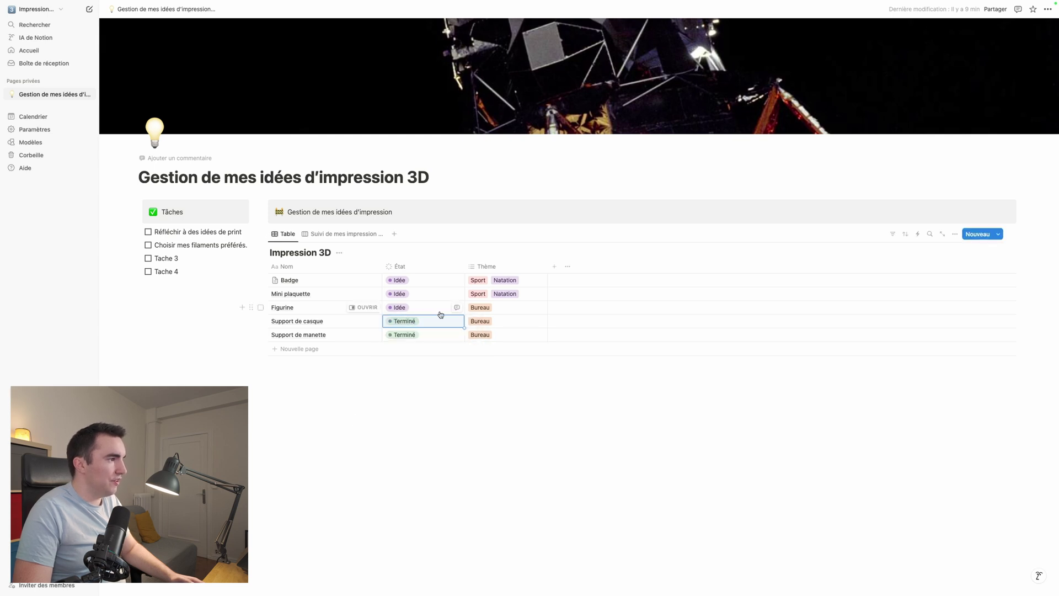
Replace Figurine's Bureau theme with a new Modelisme theme.
left_click(498, 314)
left_click(496, 310)
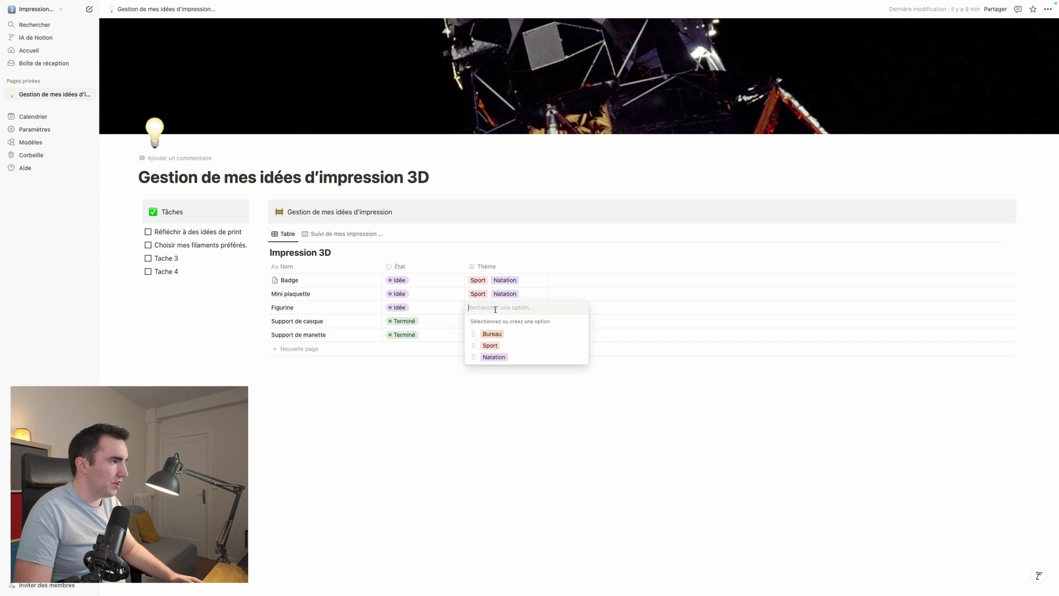
type("H")
key("BackSpace")
type("Modelisme")
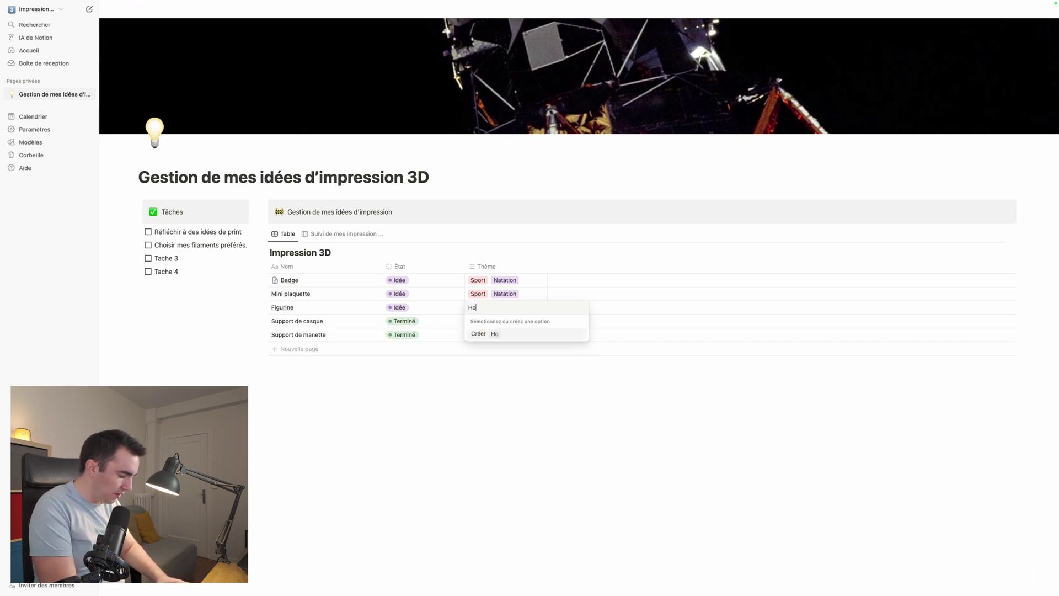
key("Return")
key("Escape")
Set Figurine's status to A imprimer and Mini plaquette's to Conception.
left_click(423, 307)
left_click(420, 378)
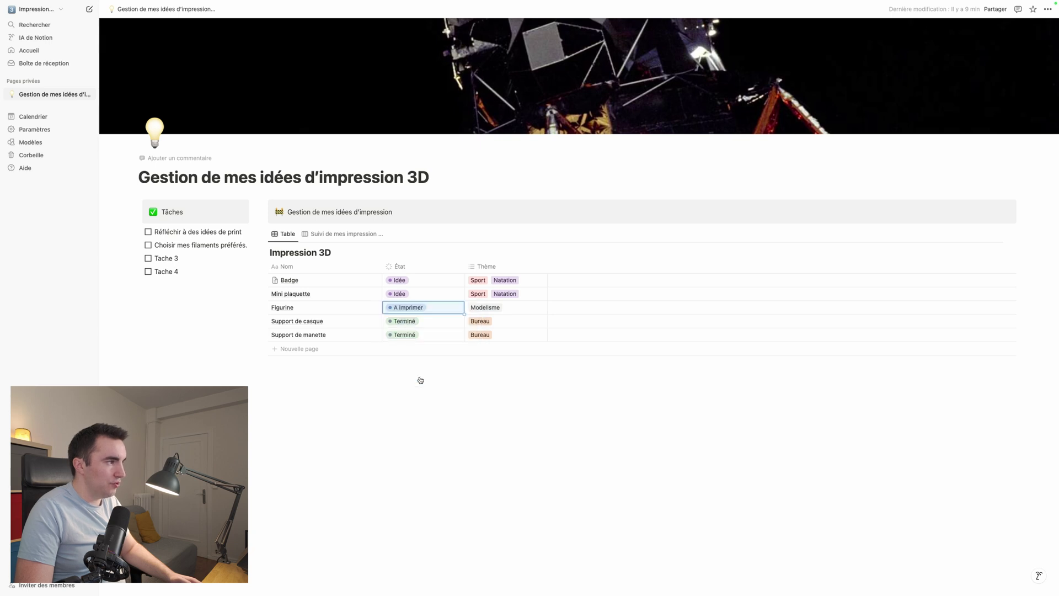
left_click(406, 293)
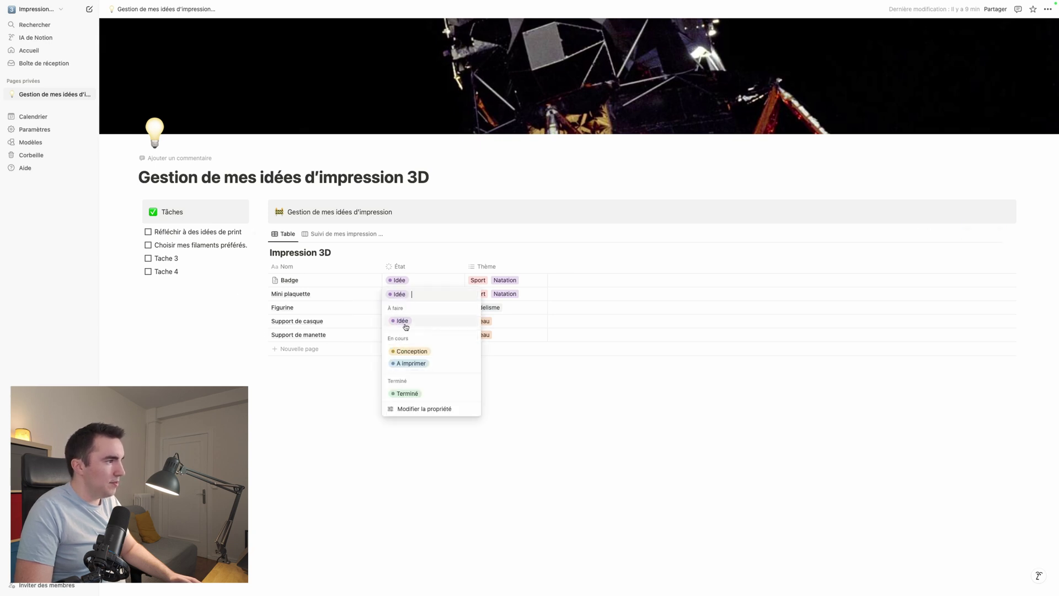
left_click(407, 352)
left_click(389, 428)
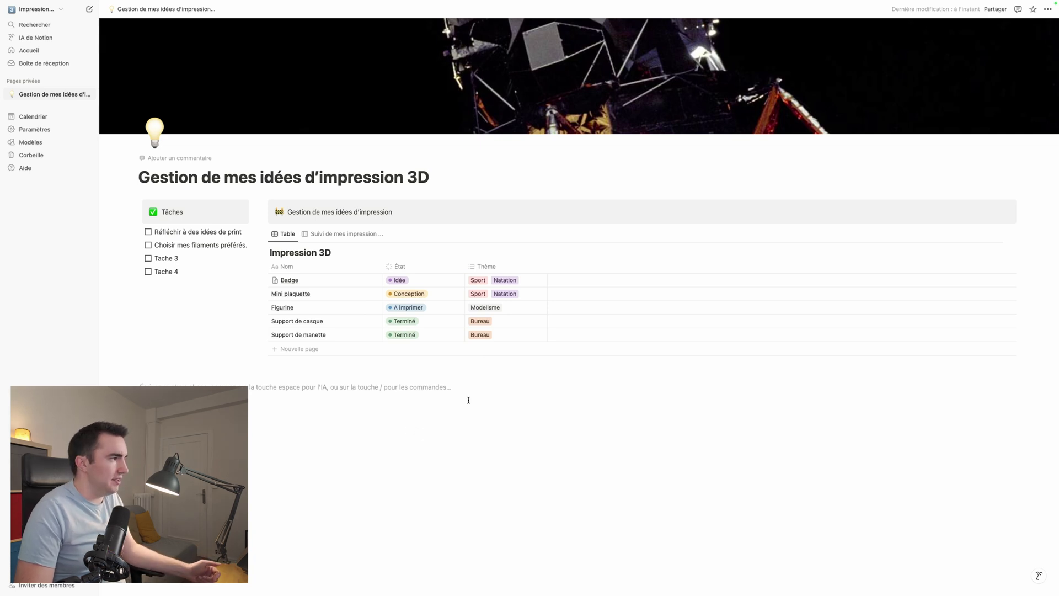
Open the Kanban board view and drag Badge from Idée into the Conception column.
left_click(364, 238)
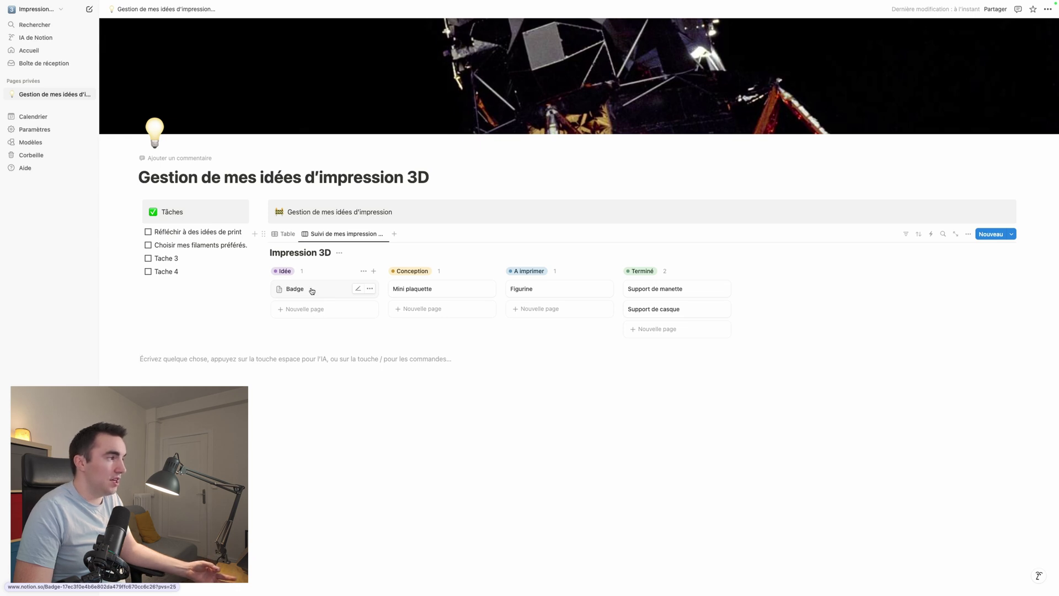
left_click_drag(312, 291, 422, 305)
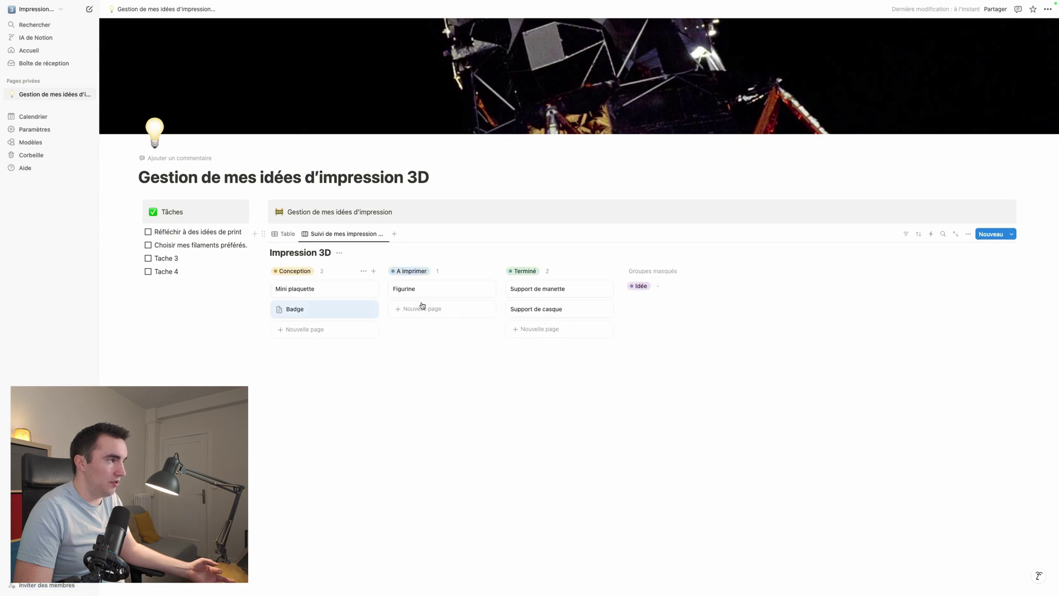
left_click(286, 233)
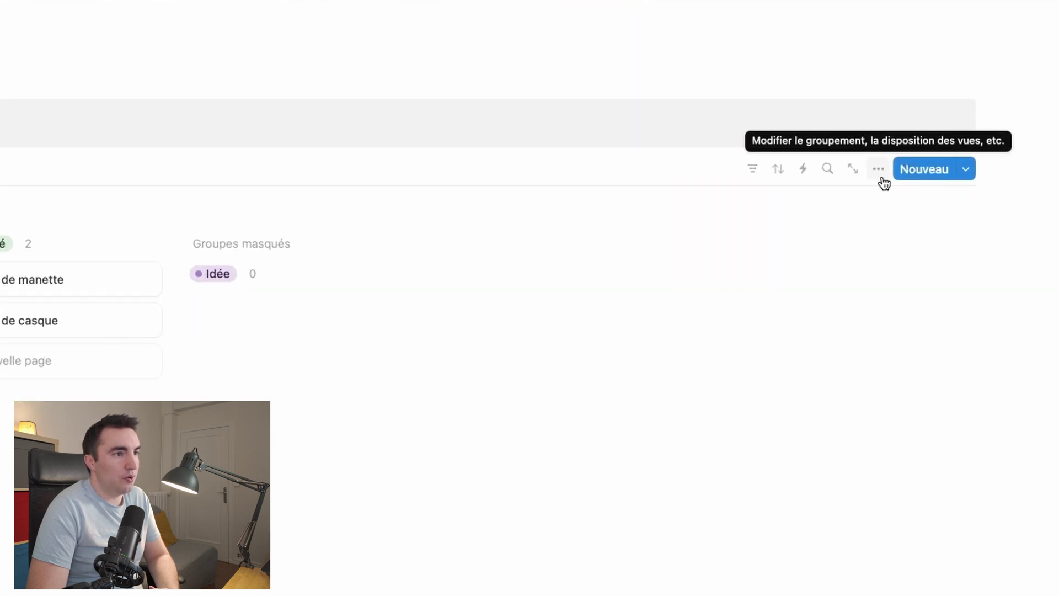
Make Thème and État visible on the board cards through the view's Propriétés settings.
left_click(881, 178)
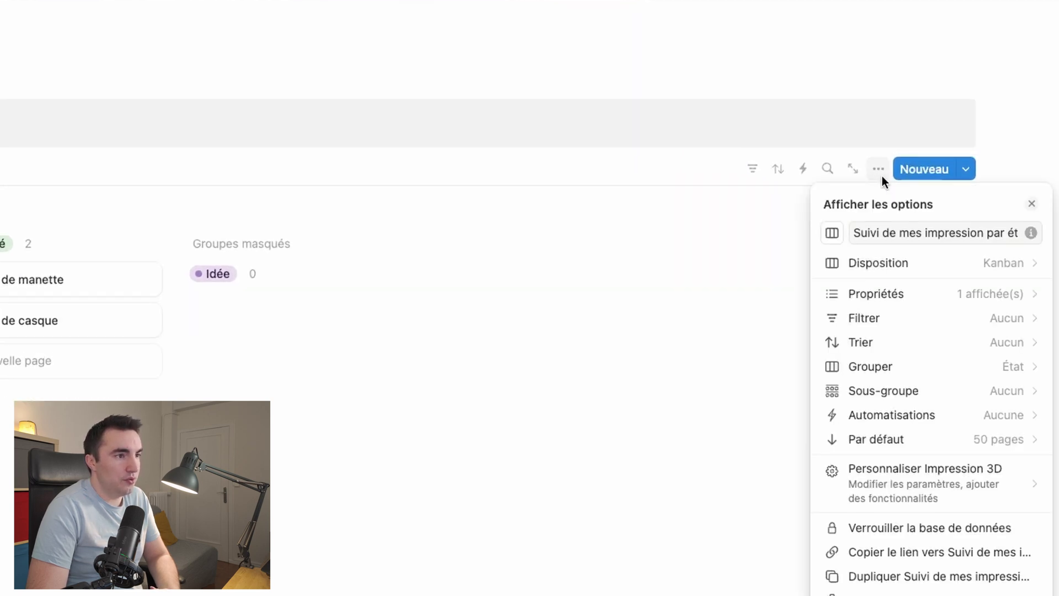
left_click(995, 301)
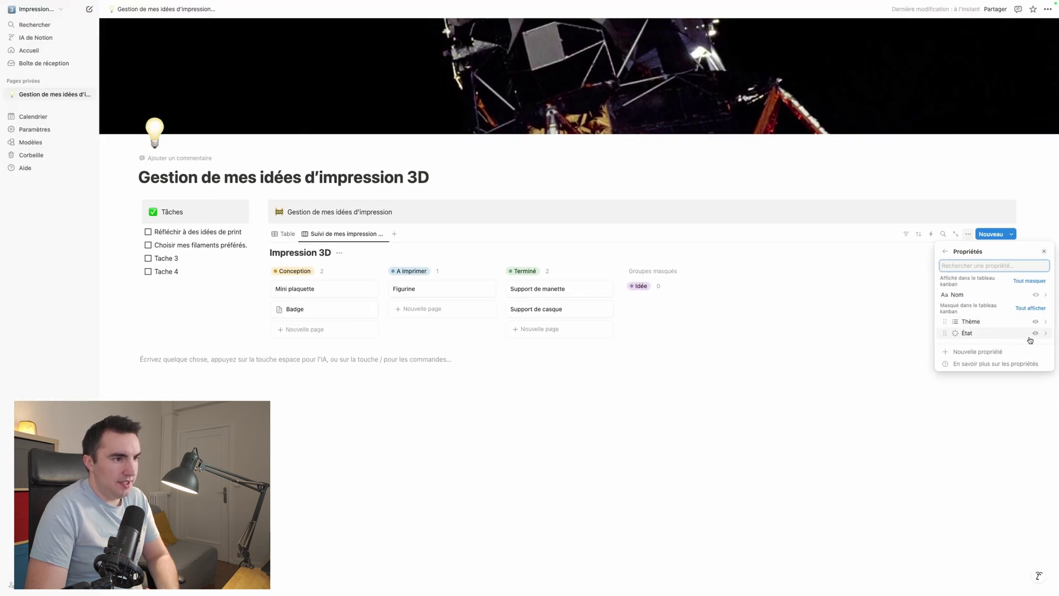
left_click(1035, 322)
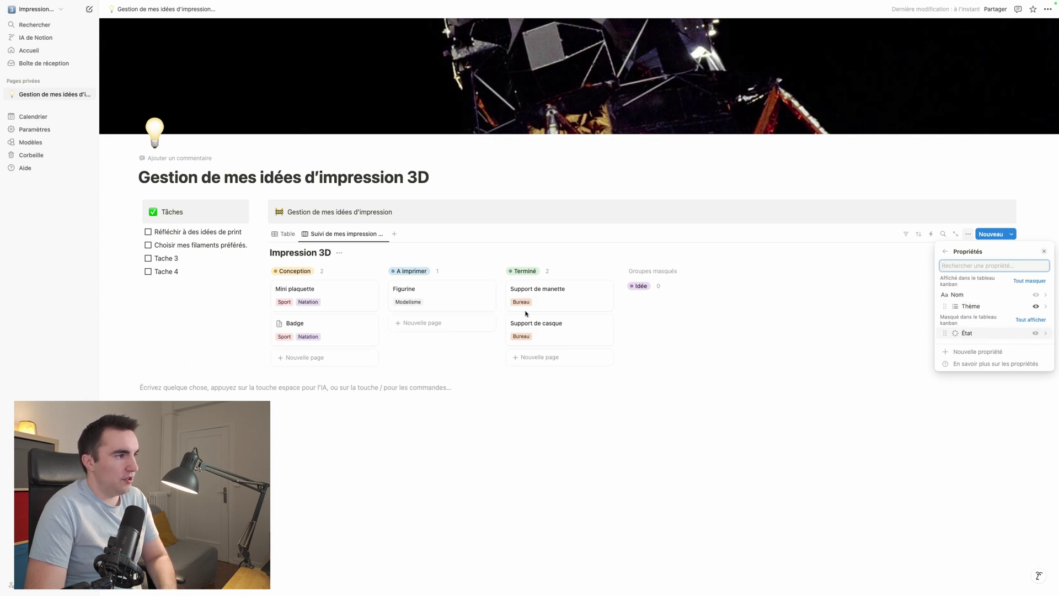
left_click(1035, 333)
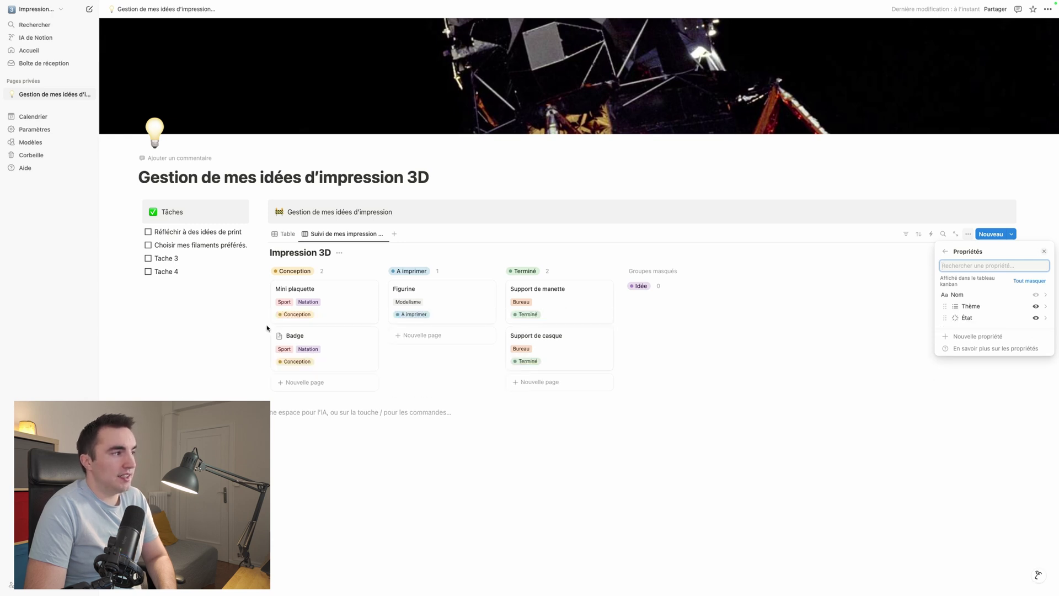
left_click(770, 320)
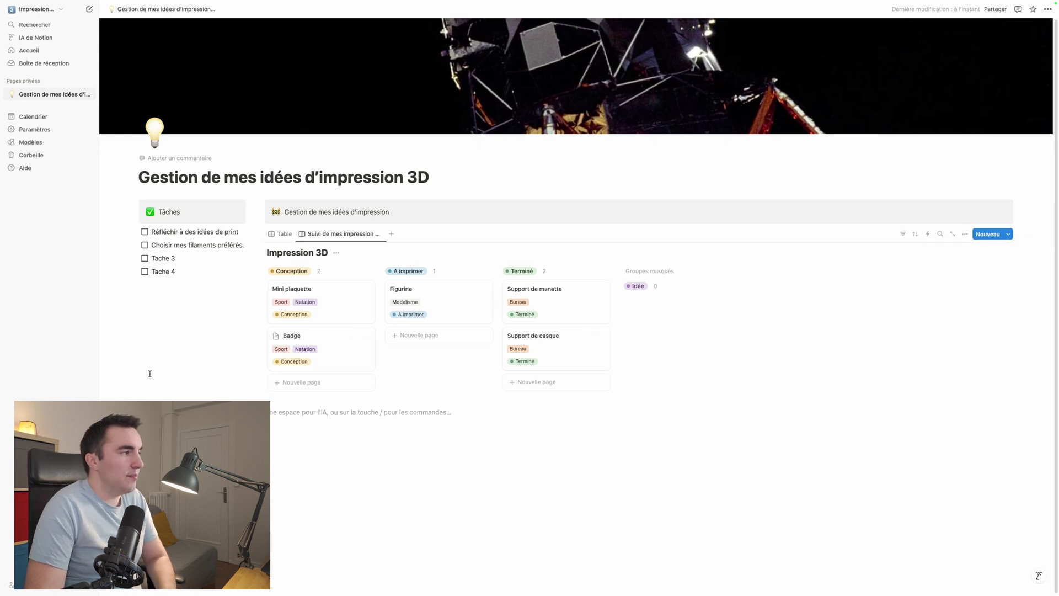
Move the Badge card's status back to Idée.
left_click(332, 311)
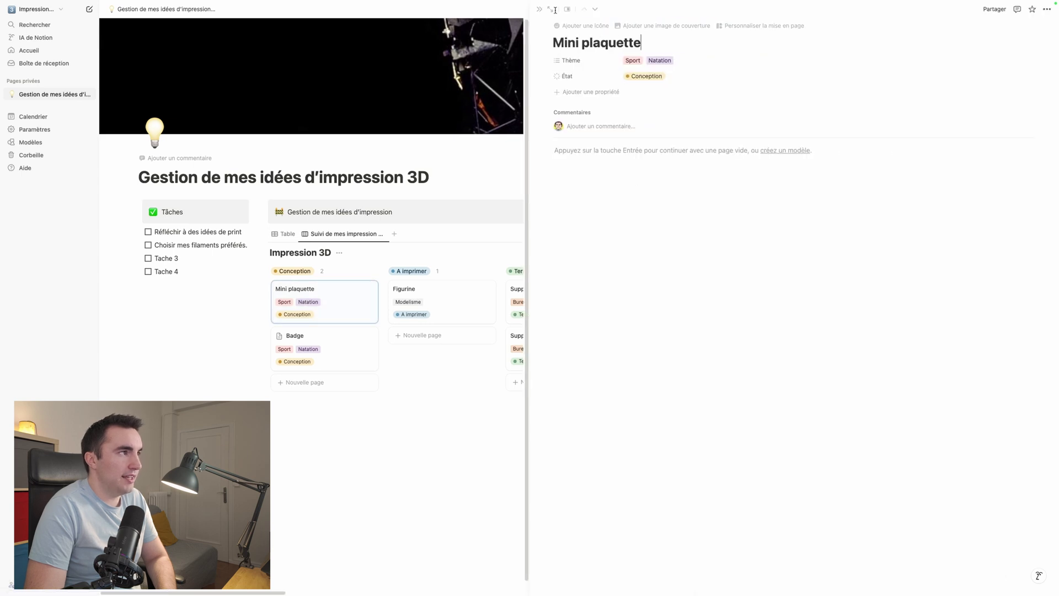
left_click(535, 13)
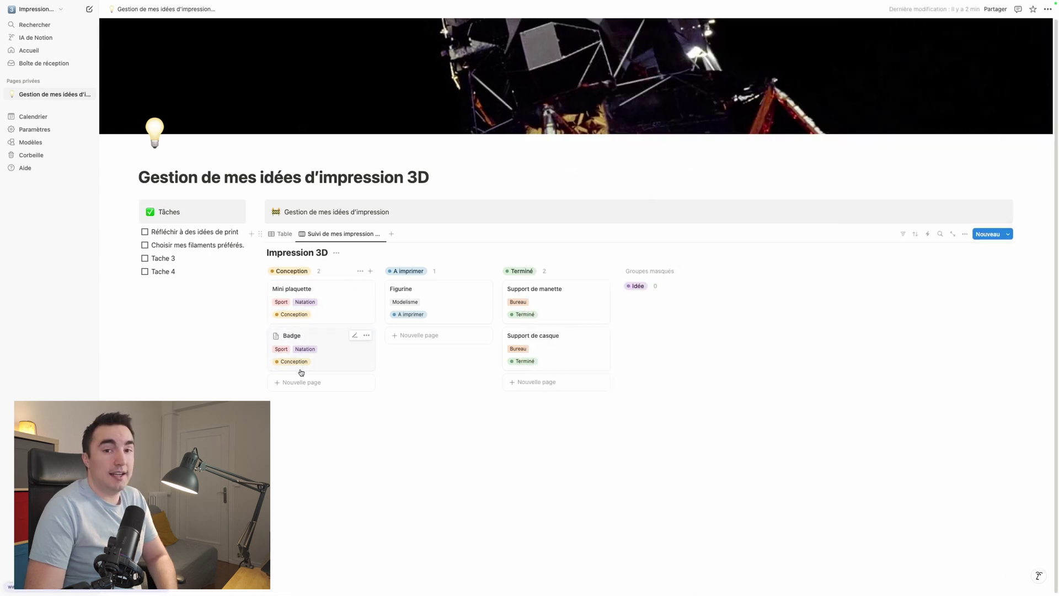
left_click(300, 361)
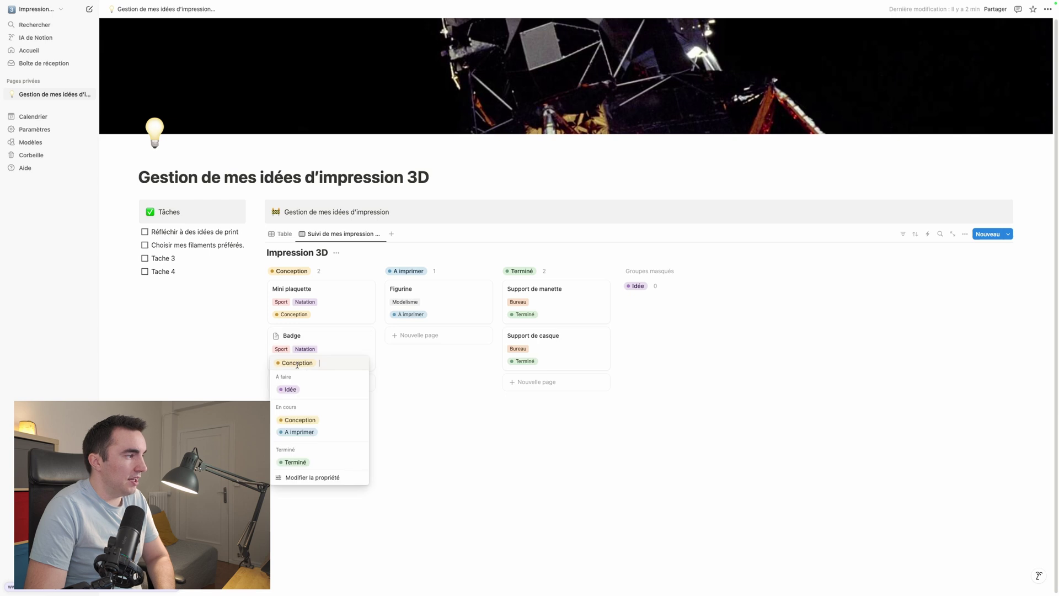
left_click(290, 389)
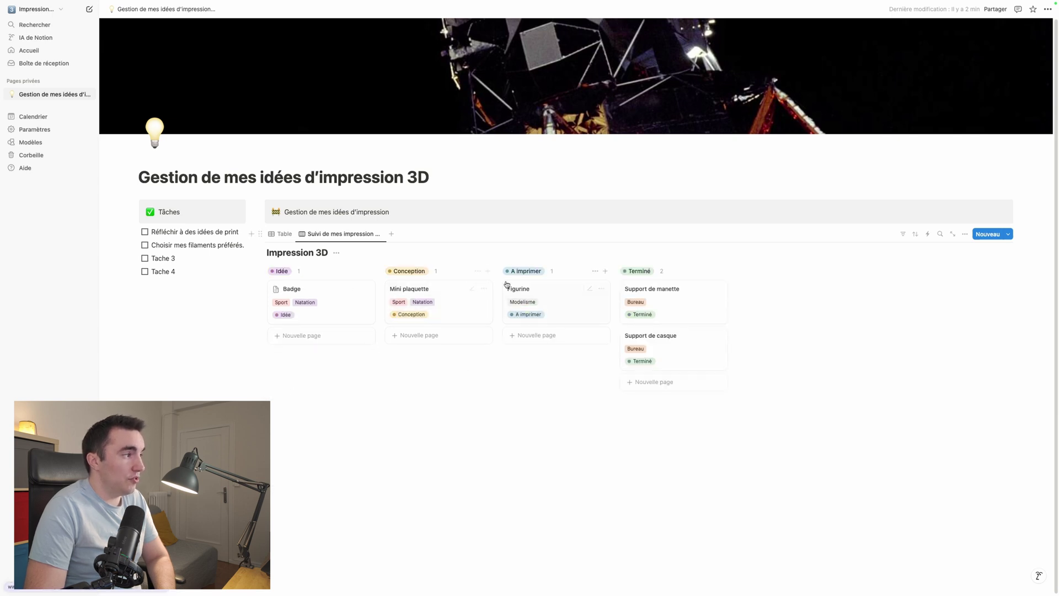
Add a 'Tapis de souris en' card to the Idée column with the Bureau theme.
left_click(296, 337)
type("Tapis de souris en")
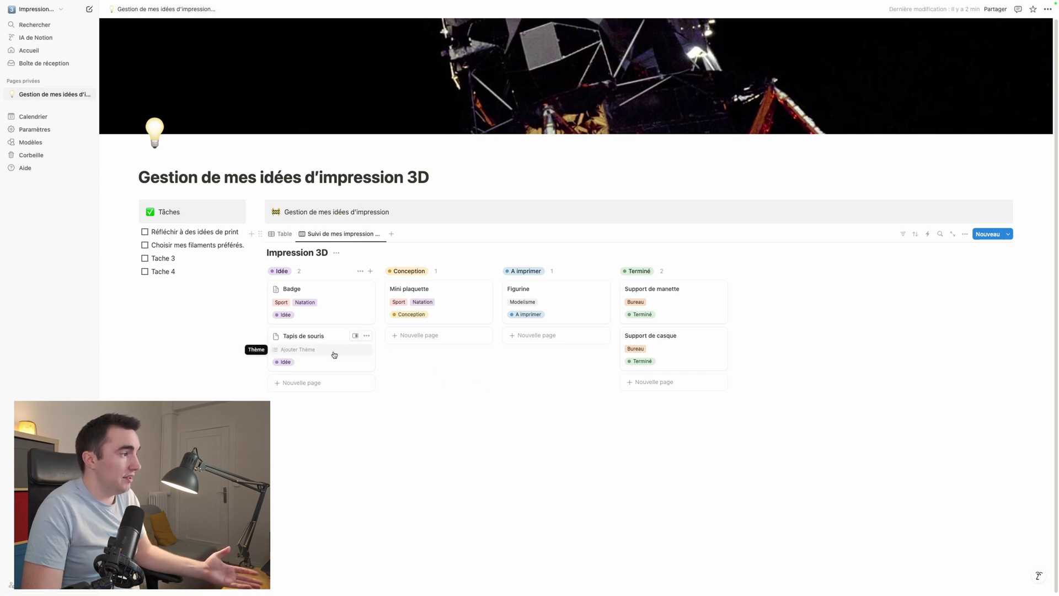
left_click(314, 353)
left_click(309, 374)
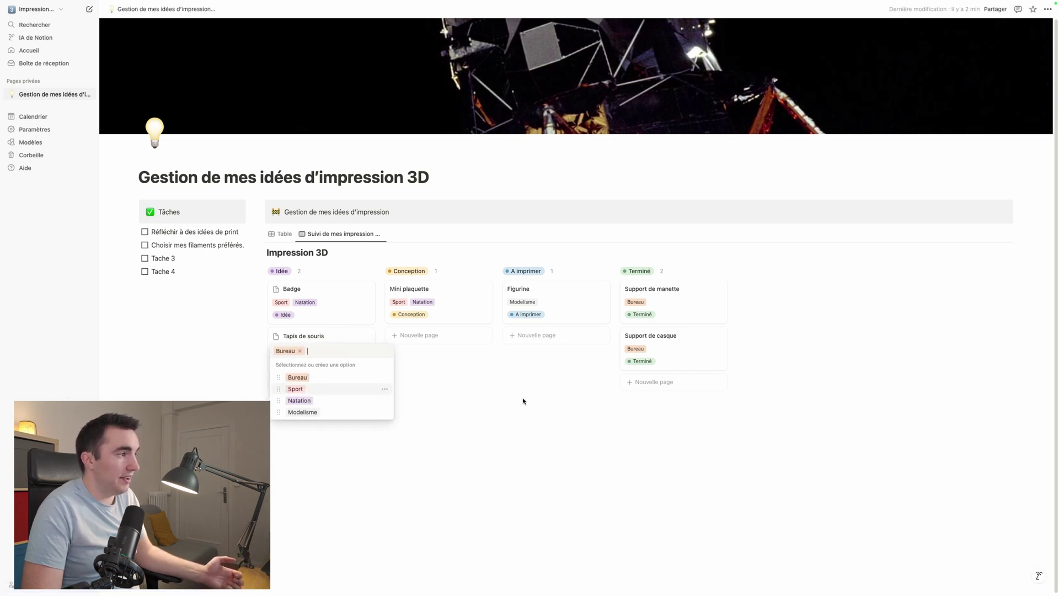
left_click(523, 399)
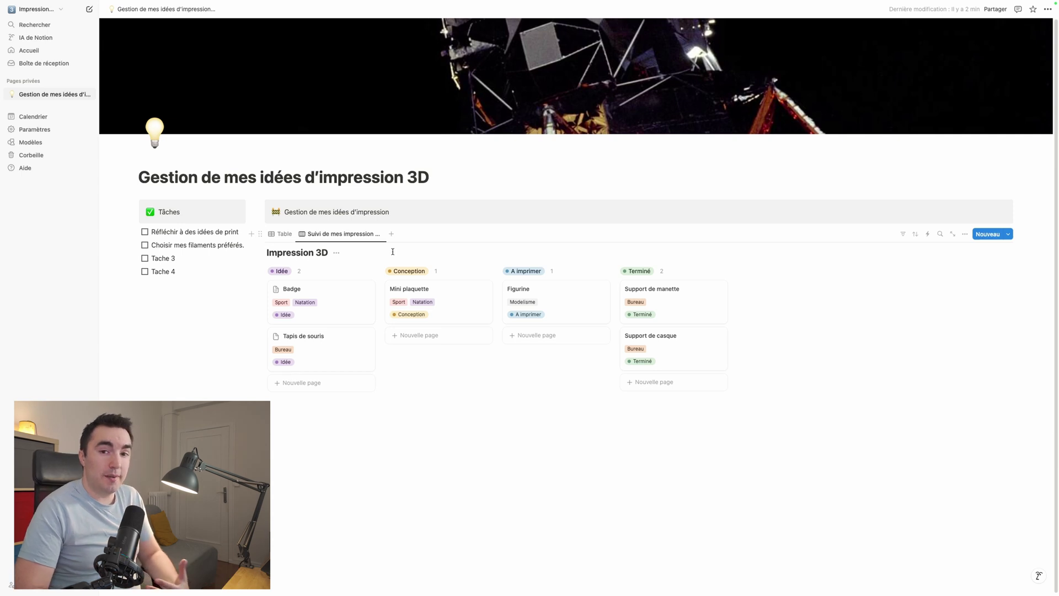